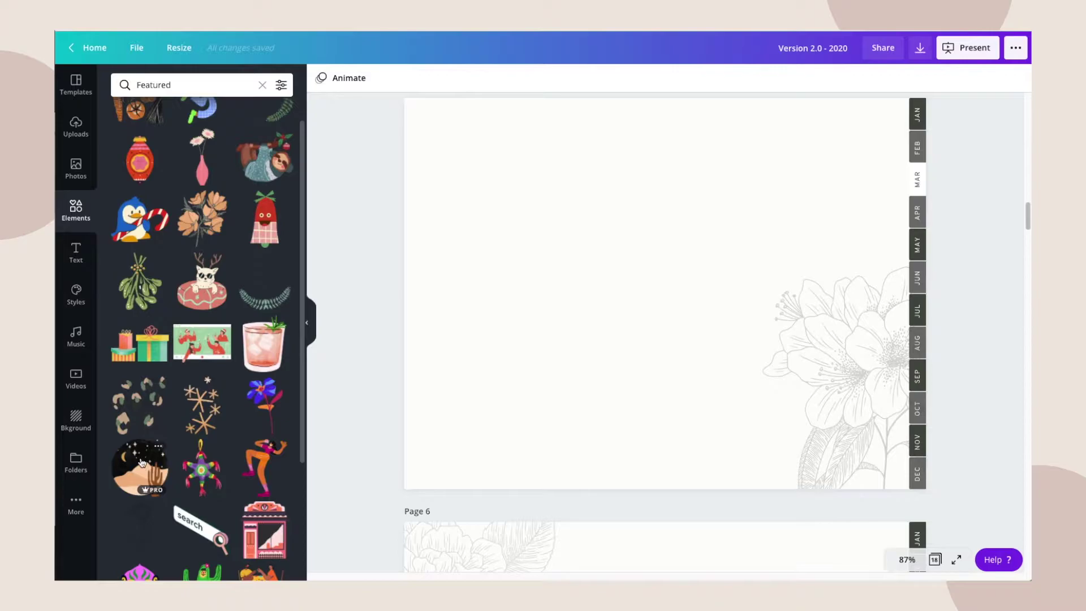
Add the circular desert-night illustration with moon, cactus and stars to the March page.
left_click(142, 462)
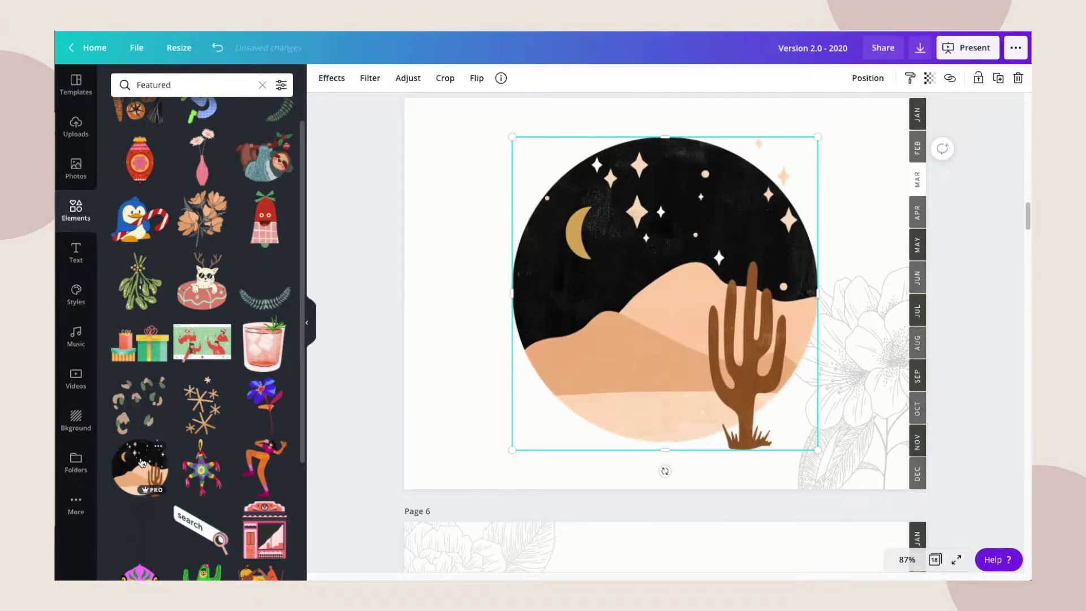
scroll(258, 406, "down", 7)
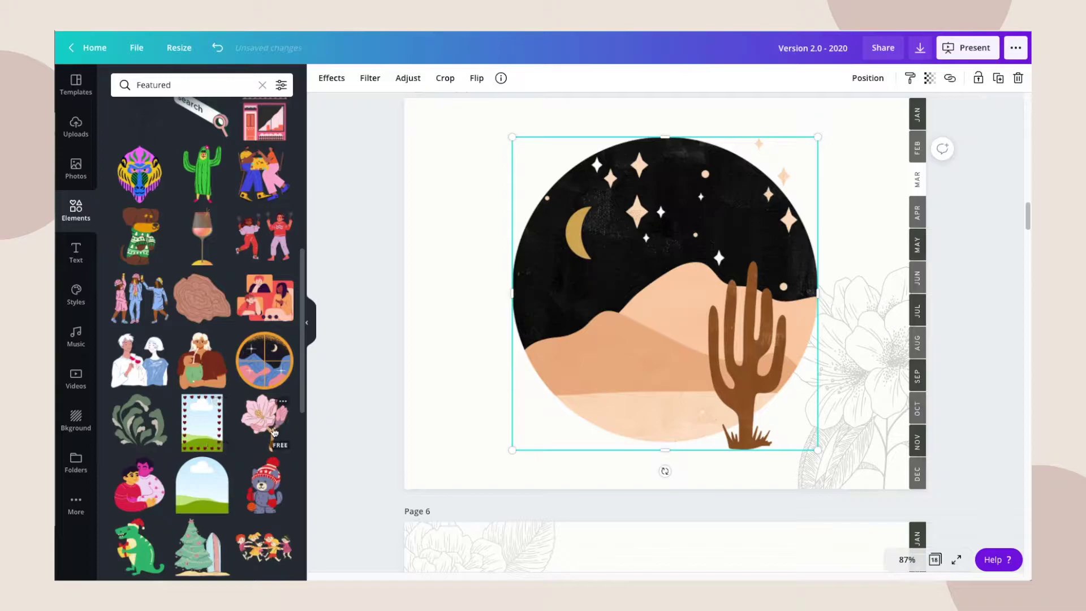
scroll(249, 396, "up", 2)
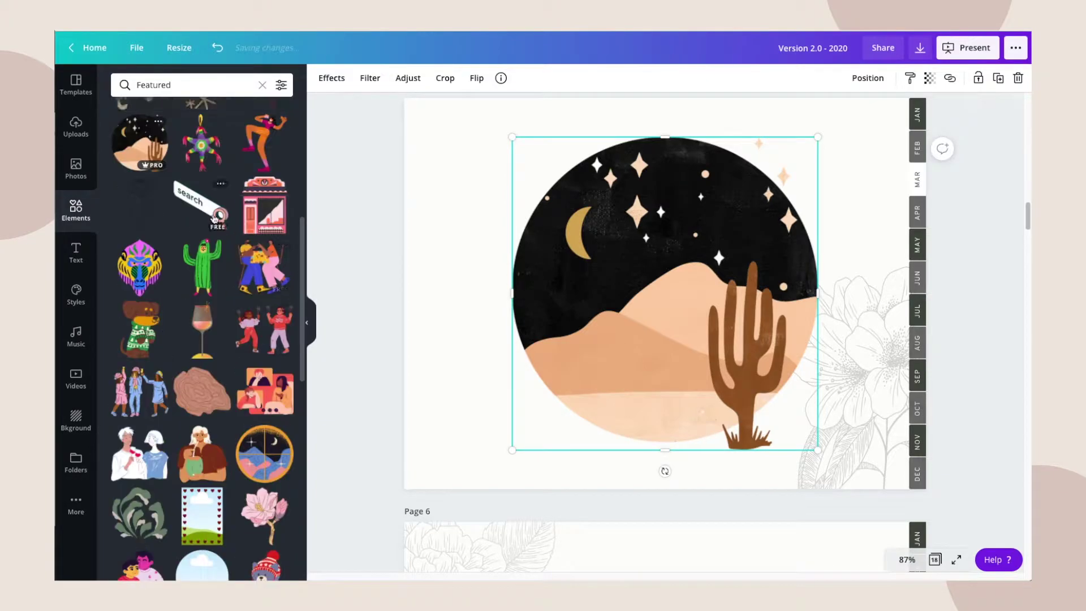
scroll(263, 209, "up", 2)
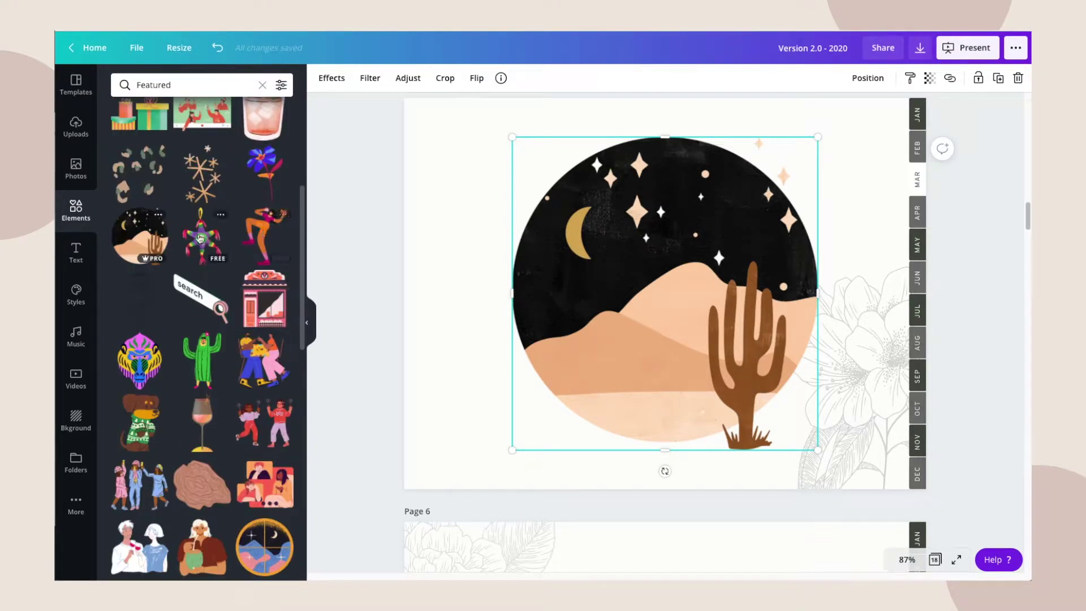
scroll(207, 173, "up", 1)
scroll(207, 173, "up", 1)
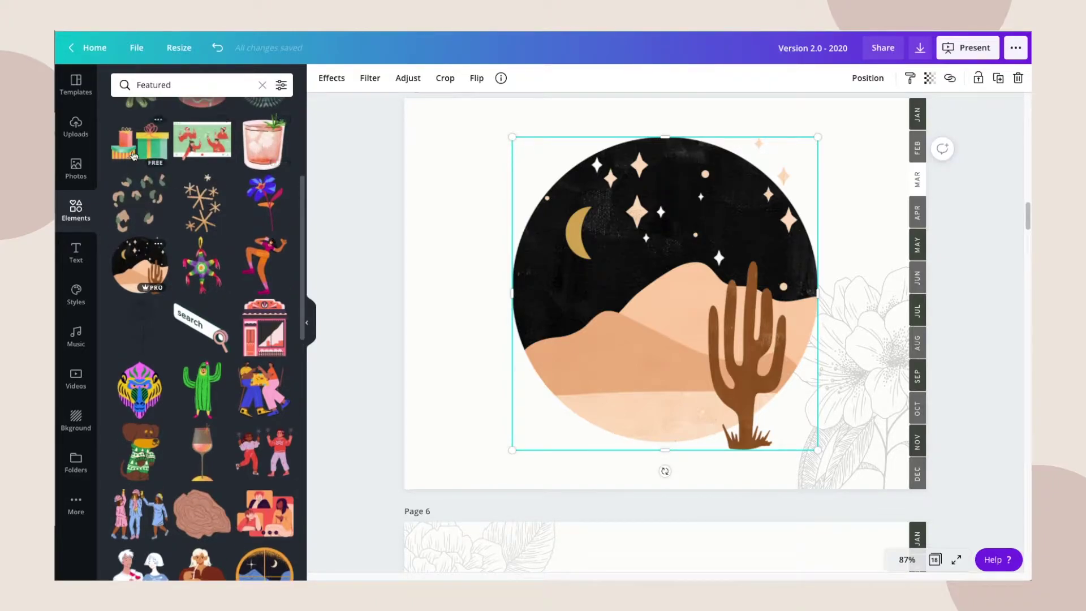
scroll(138, 150, "up", 1)
scroll(138, 150, "up", 1)
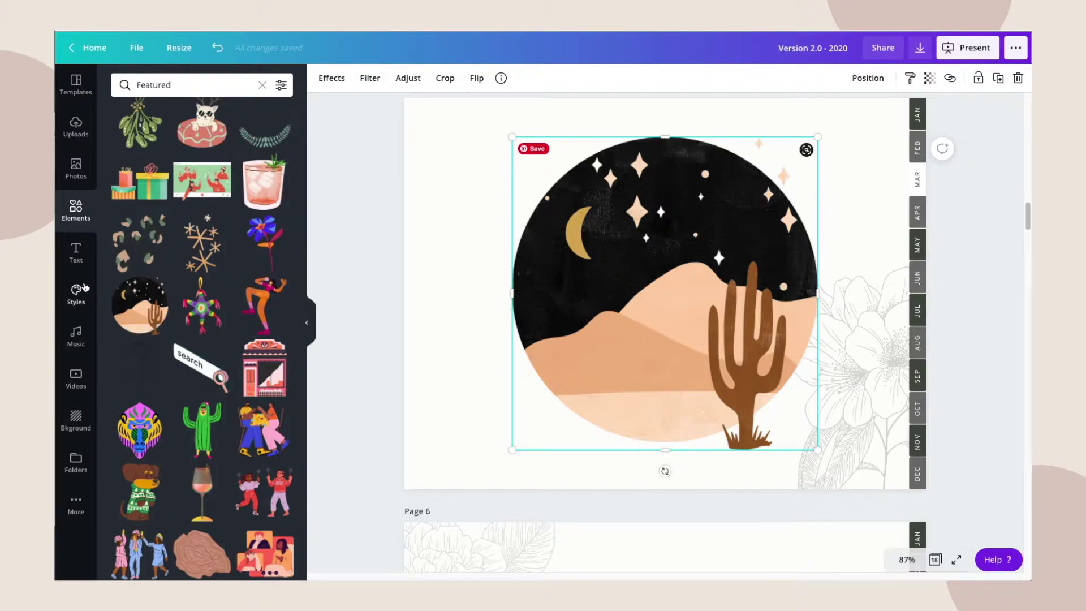
left_click(75, 253)
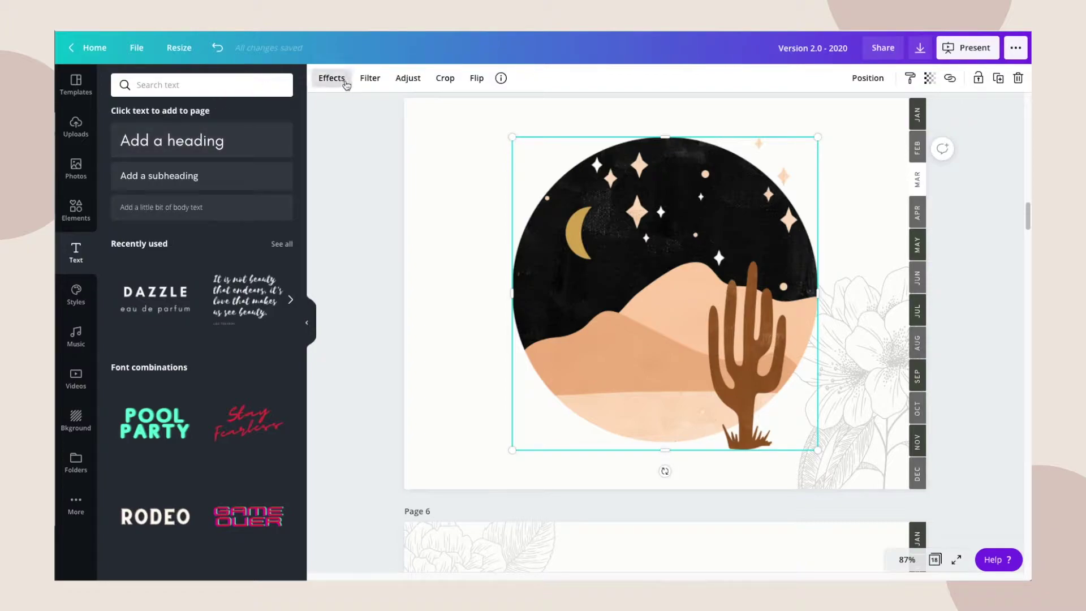
Browse the text options and the design style combinations.
left_click(215, 86)
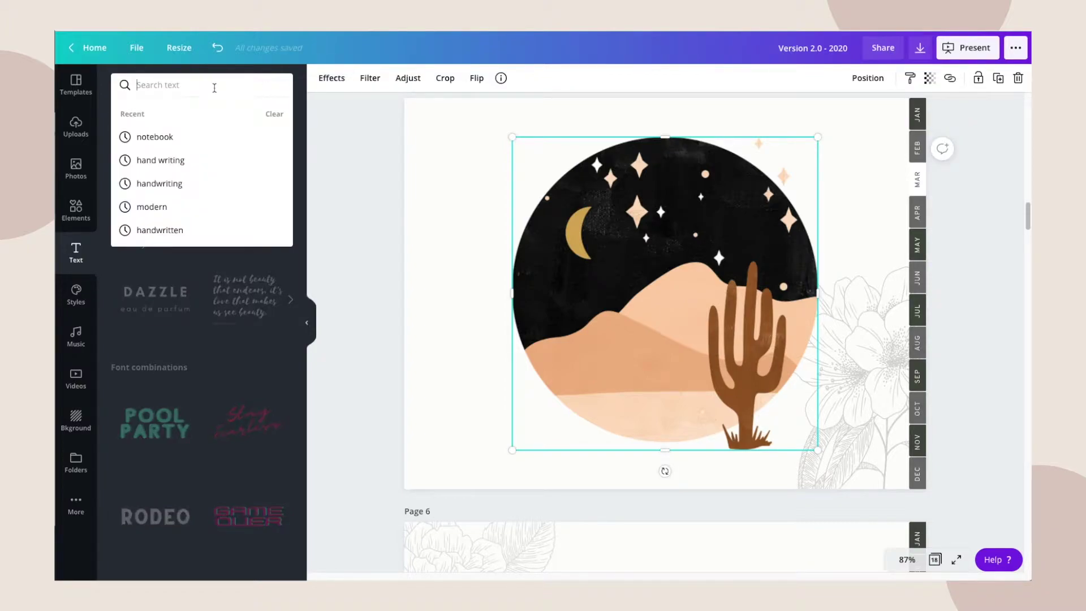
key("Escape")
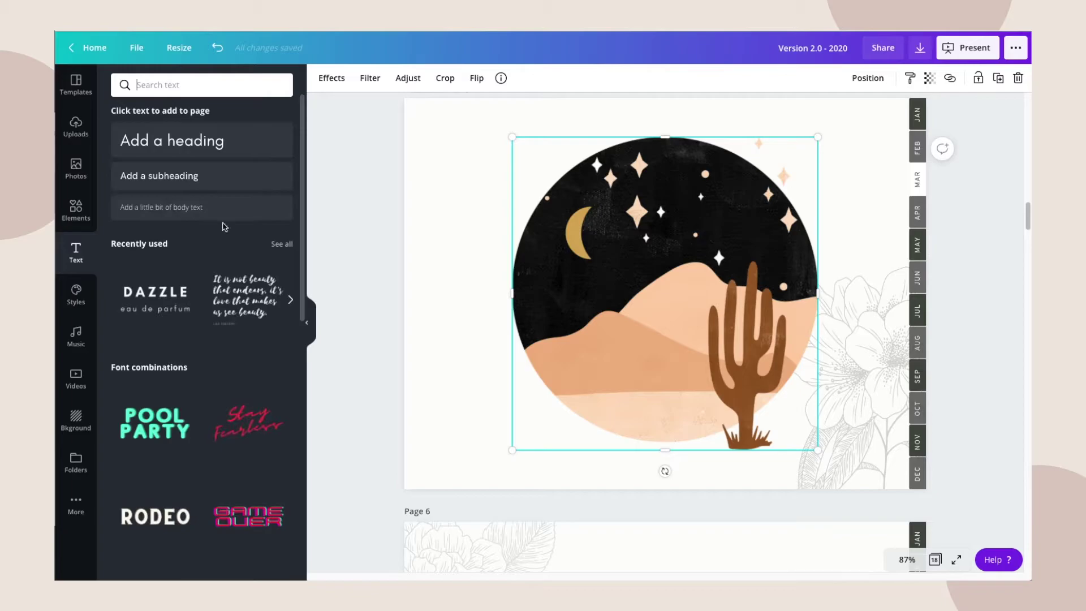
scroll(209, 270, "down", 4)
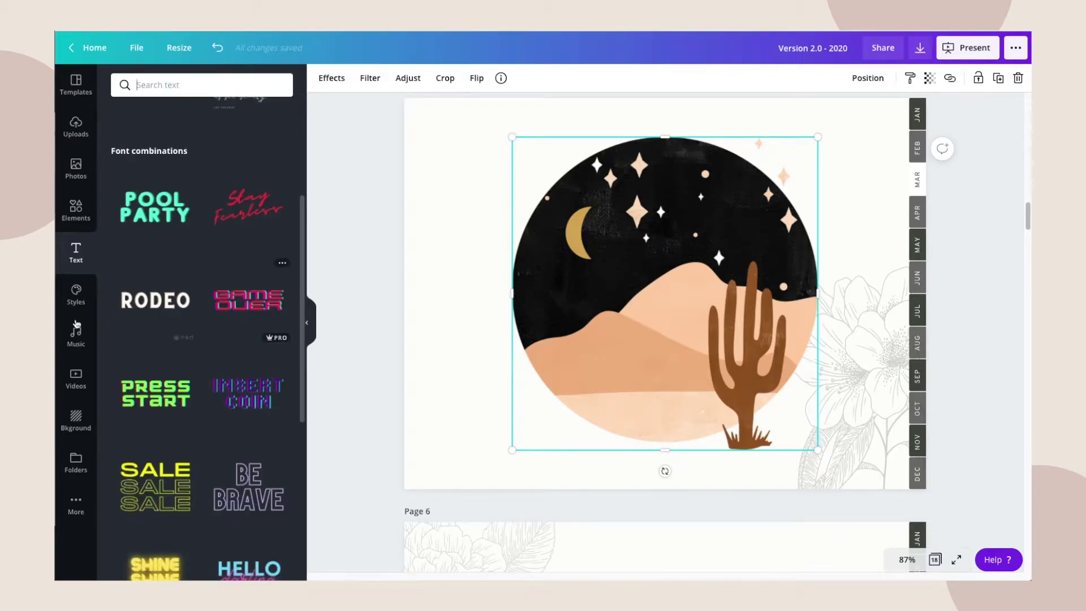
left_click(77, 295)
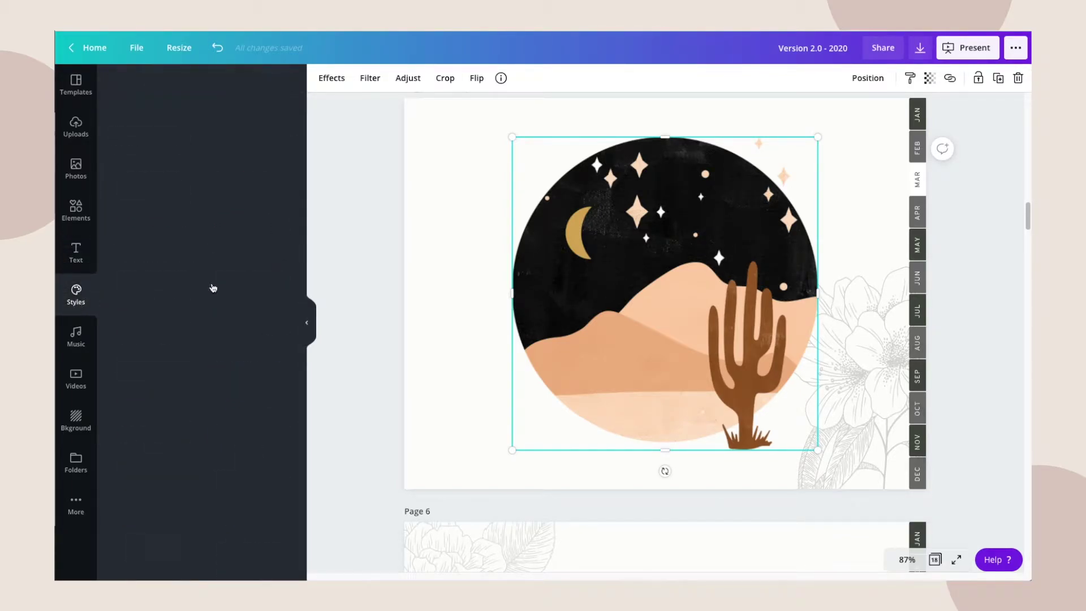
scroll(213, 288, "down", 4)
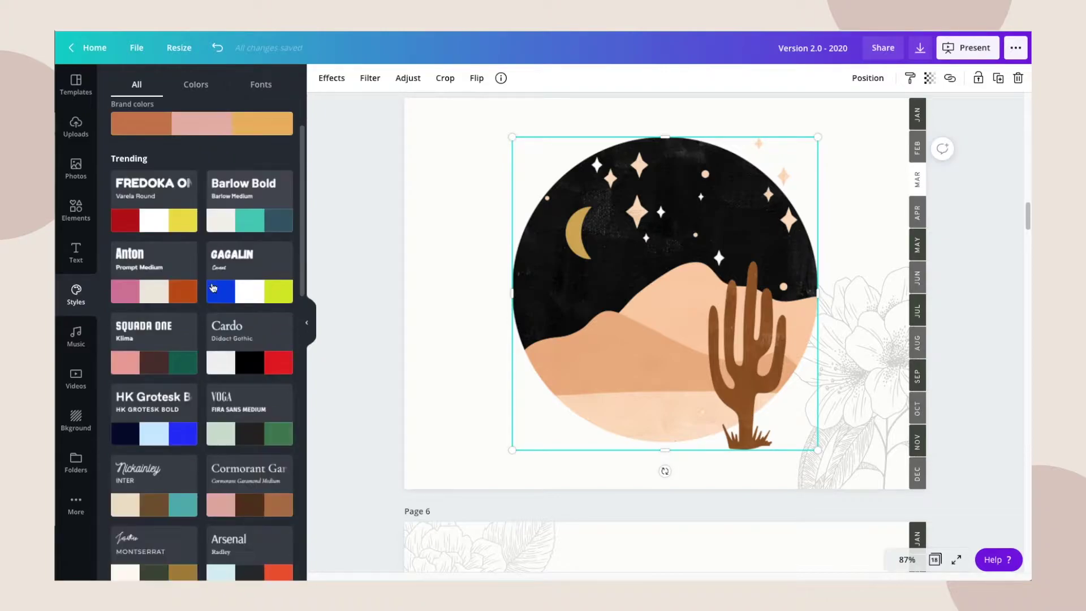
scroll(212, 288, "up", 4)
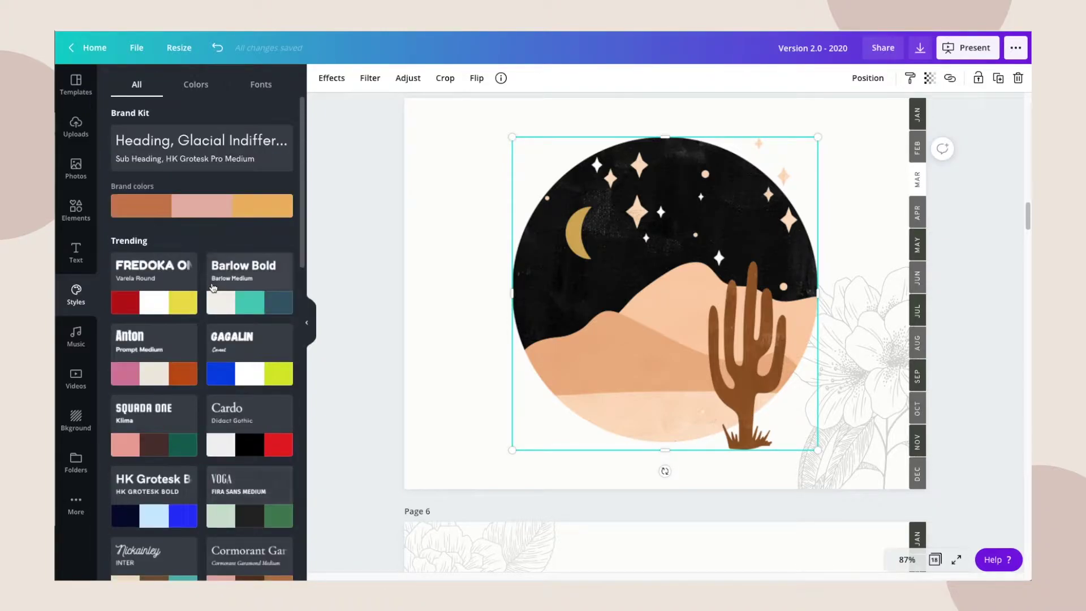
Look through the colour palettes and font pairings, ending in the music library.
left_click(195, 84)
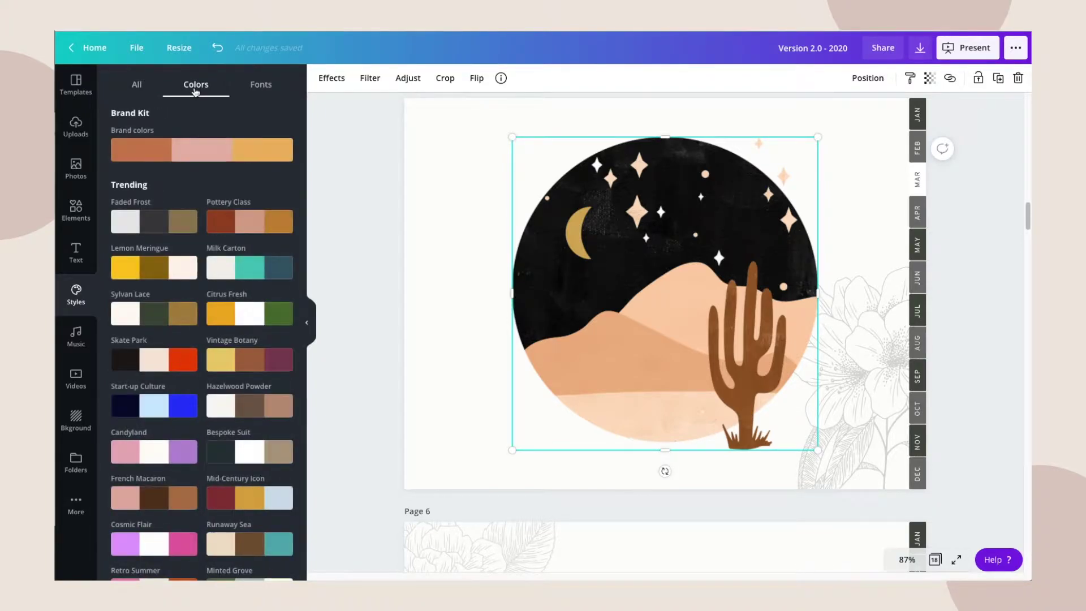
left_click(266, 85)
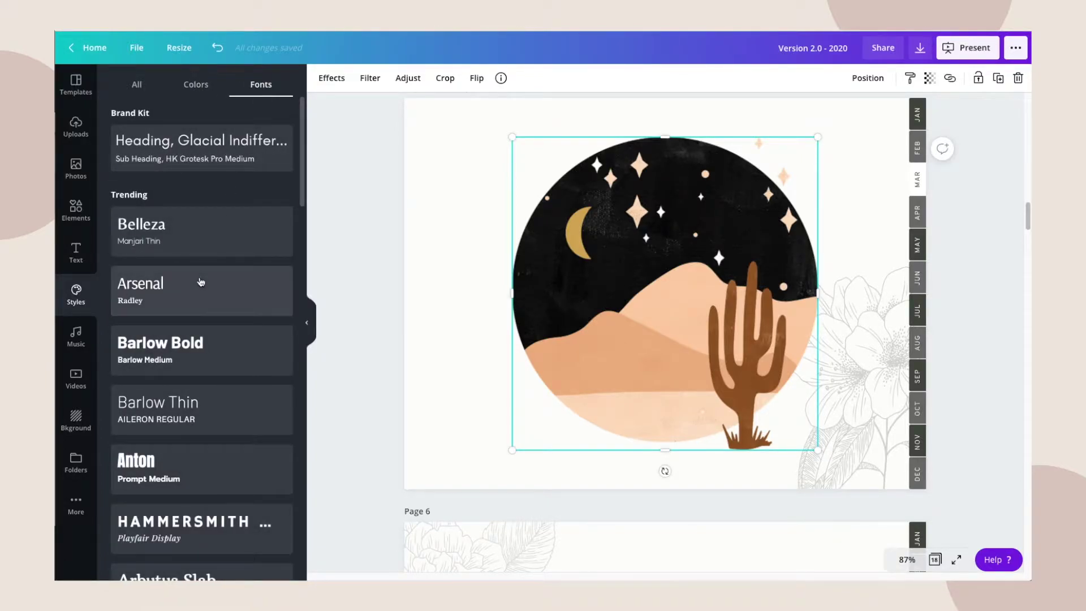
scroll(201, 281, "down", 7)
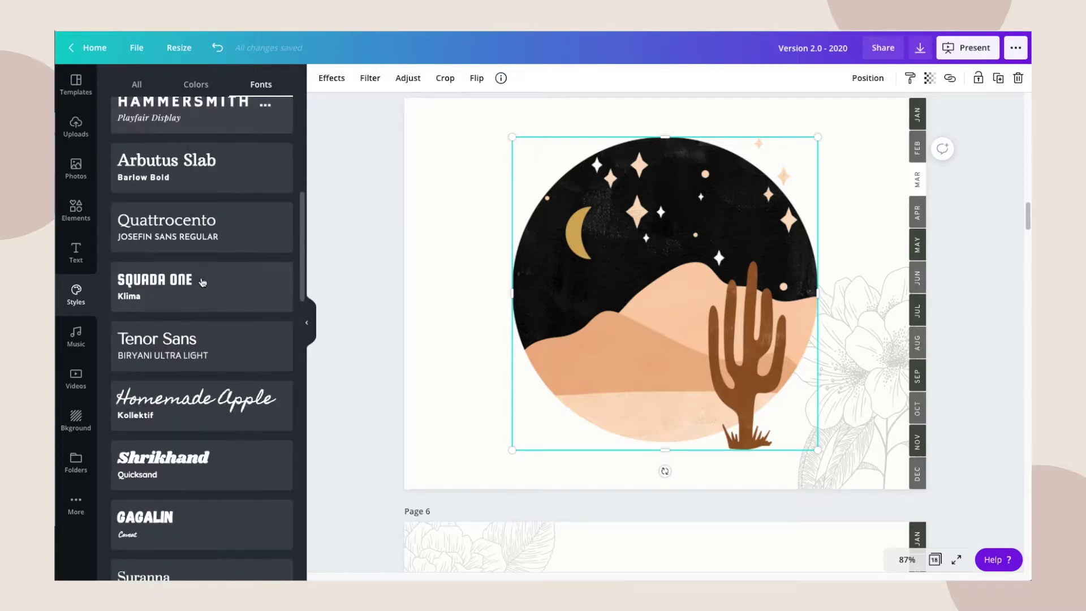
scroll(202, 283, "up", 7)
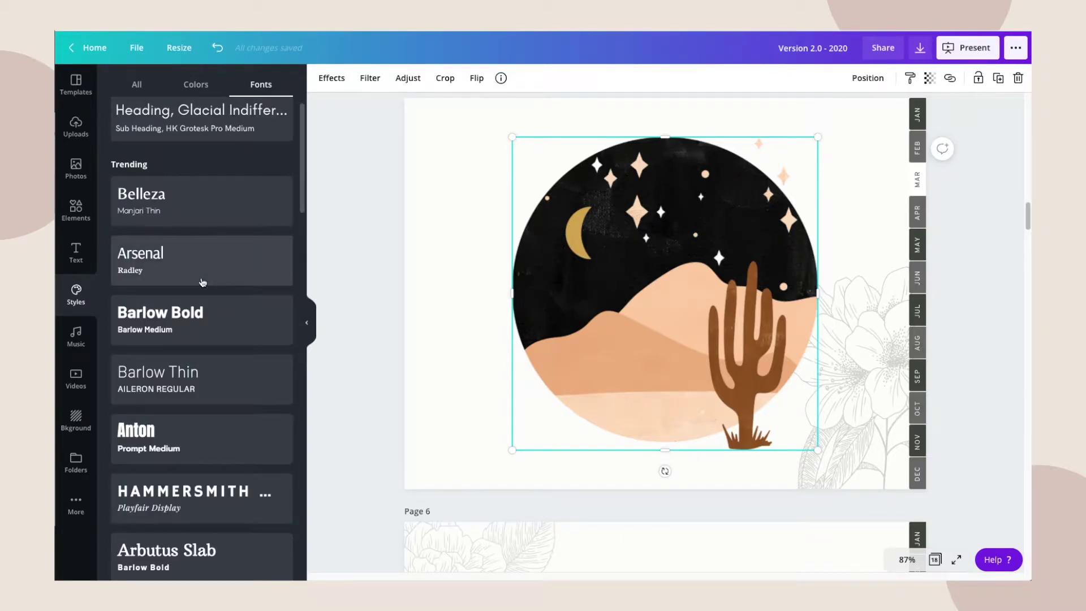
scroll(202, 283, "down", 10)
left_click(78, 343)
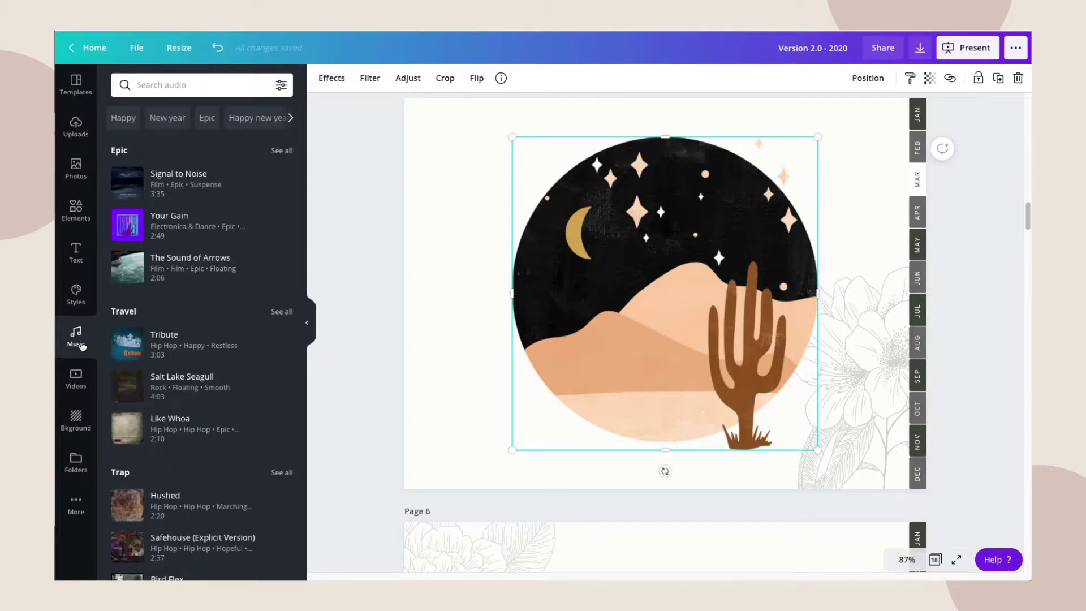
Browse the video and background libraries, then delete the desert-night illustration.
left_click(84, 380)
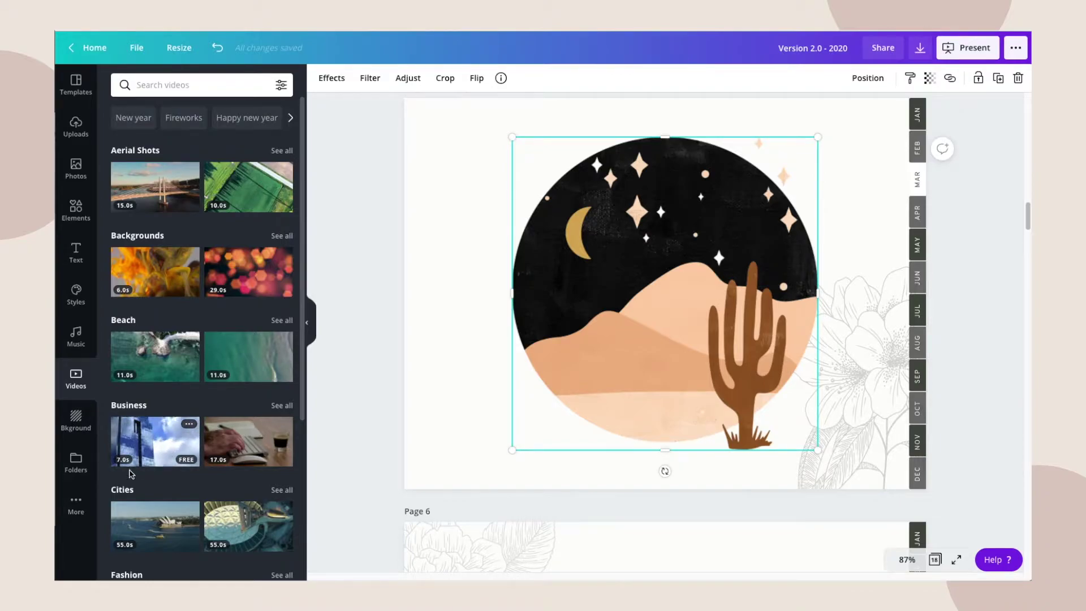
left_click(84, 427)
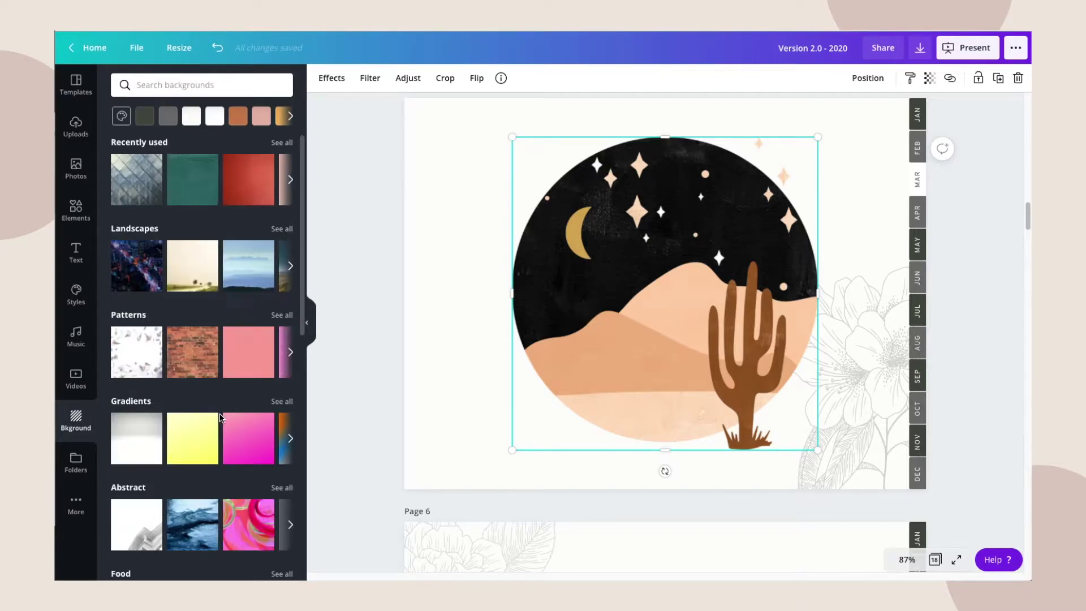
scroll(220, 417, "down", 8)
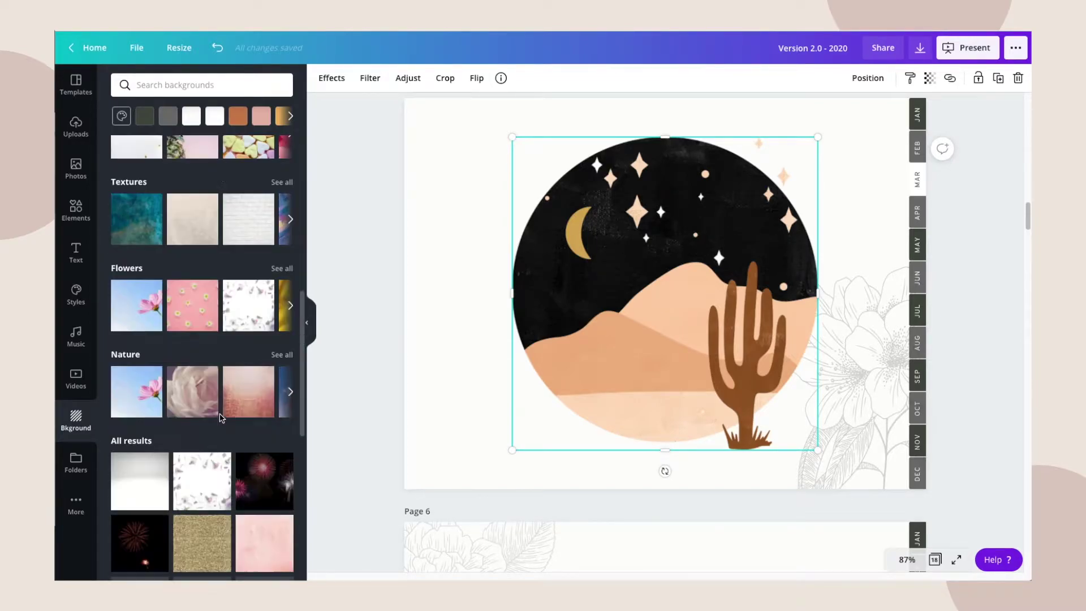
key("Delete")
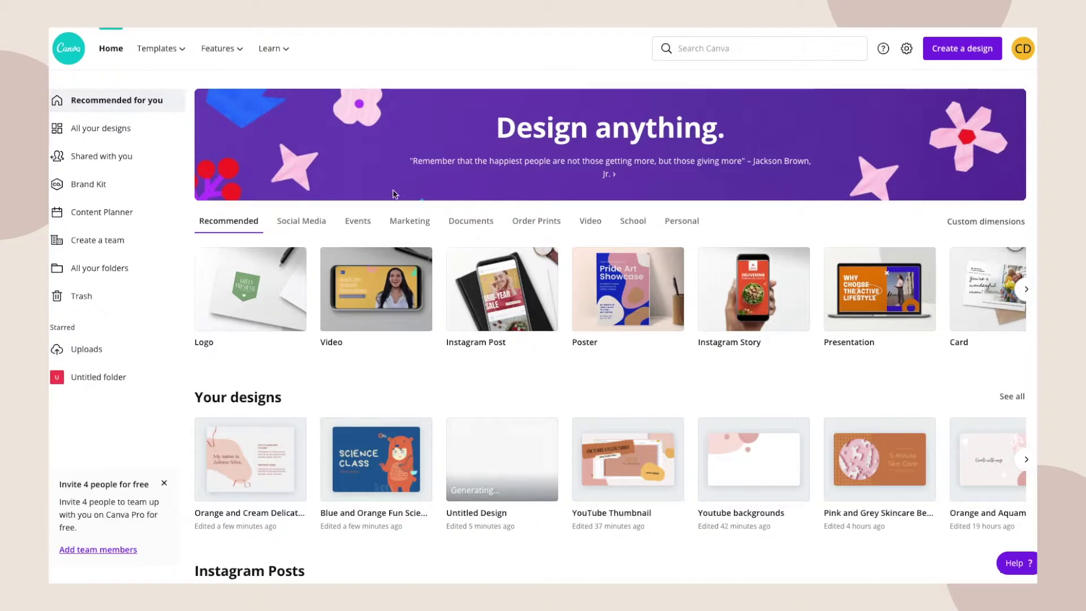
Rerun the 'presentation (4:3)' search and scroll through the 1,099 template results.
left_click(715, 48)
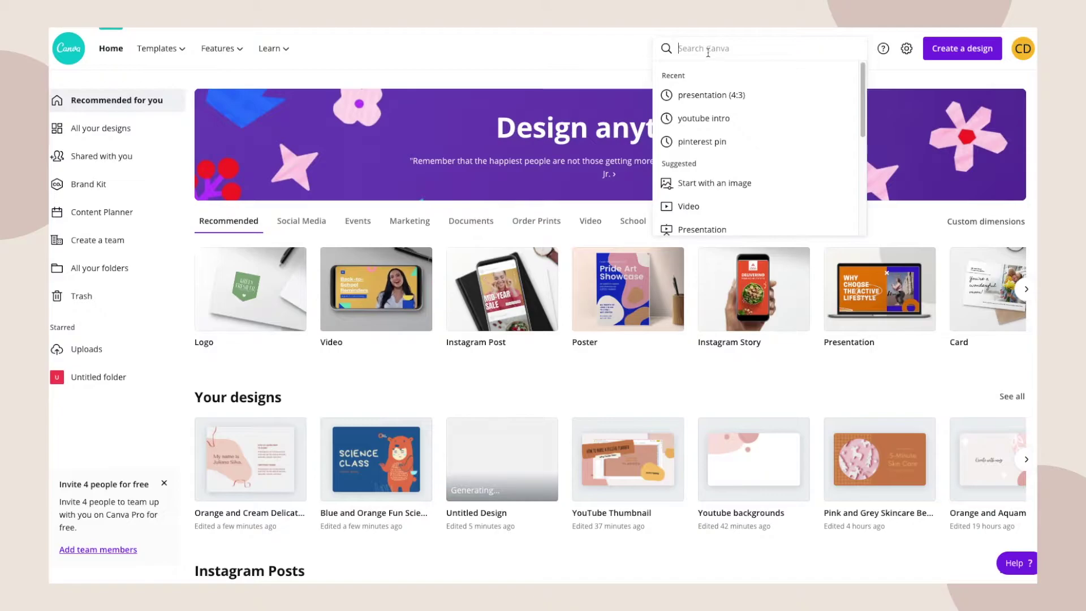
left_click(744, 97)
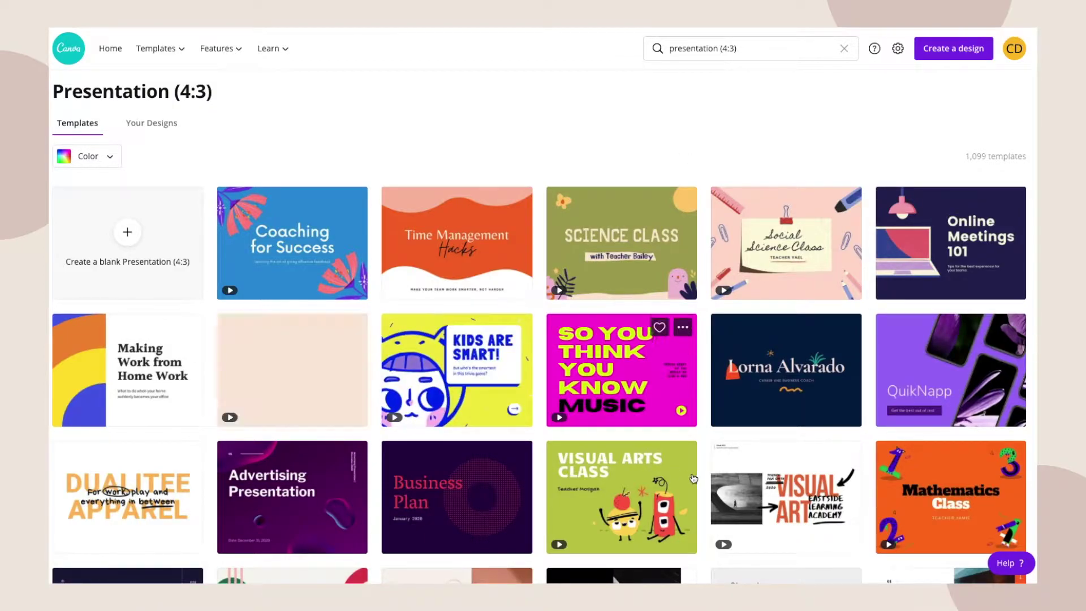
scroll(695, 480, "down", 2)
scroll(695, 480, "down", 3)
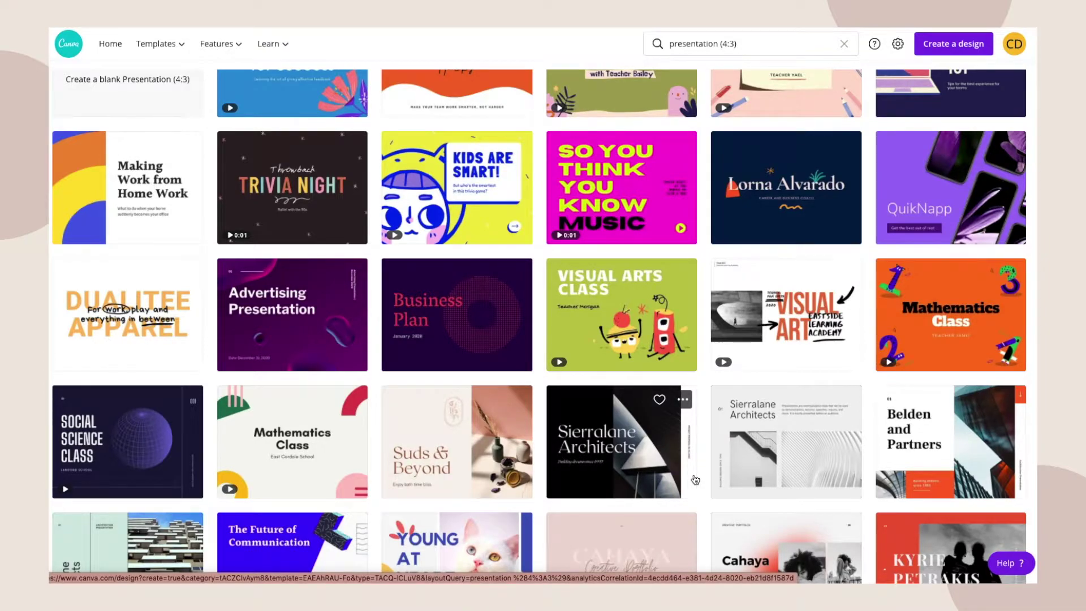
scroll(696, 480, "up", 5)
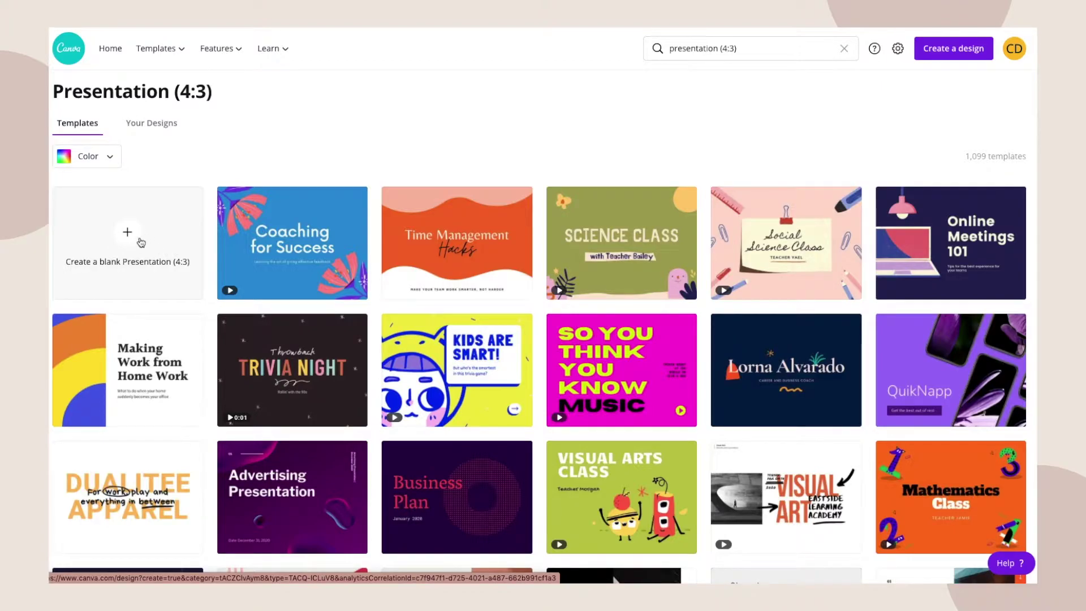
Create a blank Presentation (4:3) design after previewing the orange Time Management template.
left_click(129, 241)
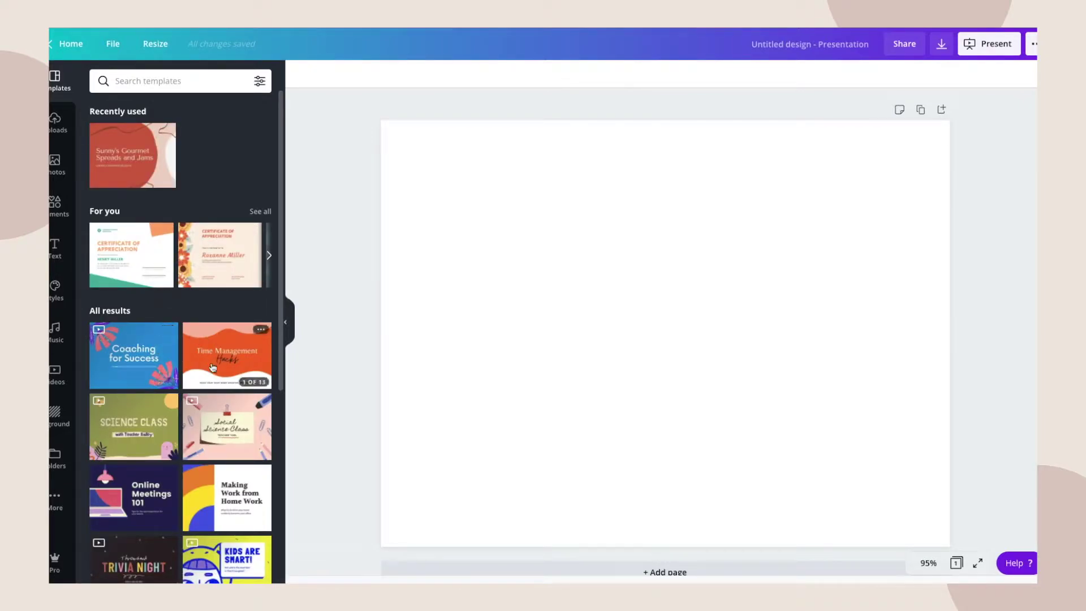
left_click(213, 367)
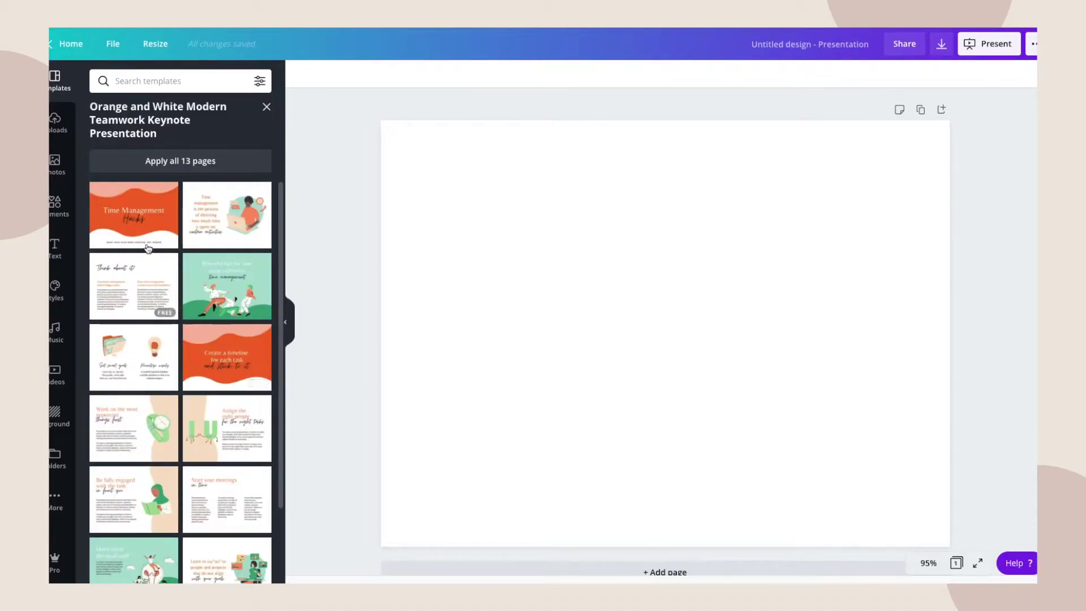
scroll(200, 467, "down", 2)
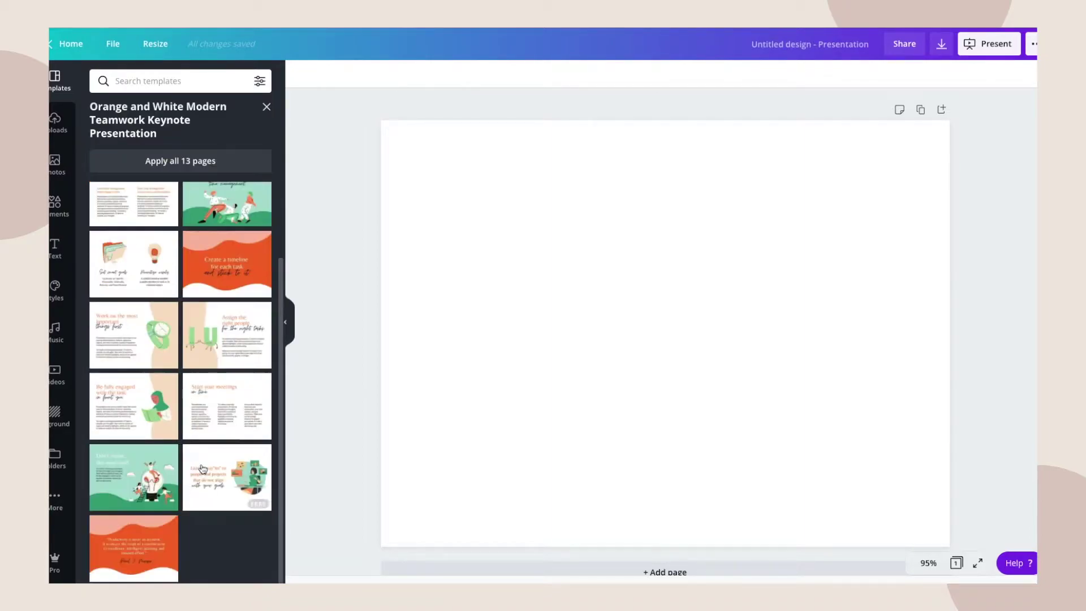
scroll(198, 485, "up", 2)
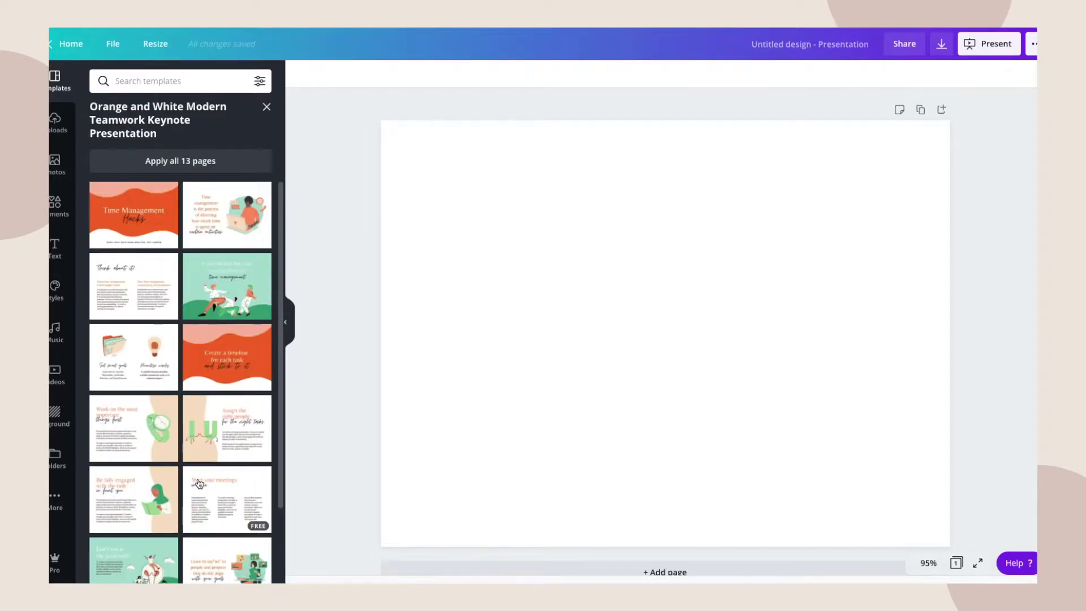
left_click(266, 108)
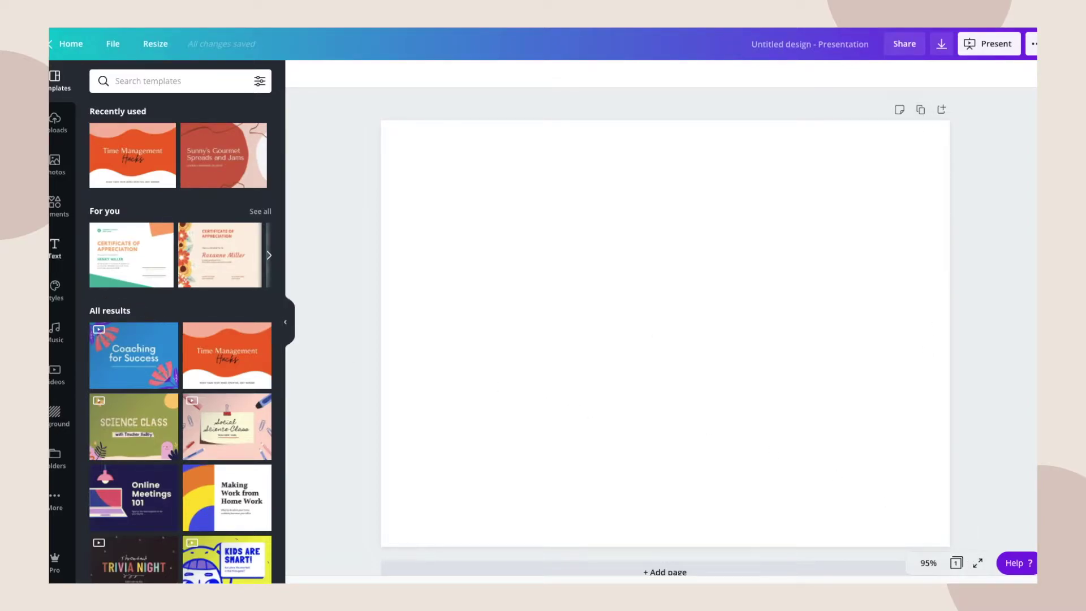
left_click(67, 215)
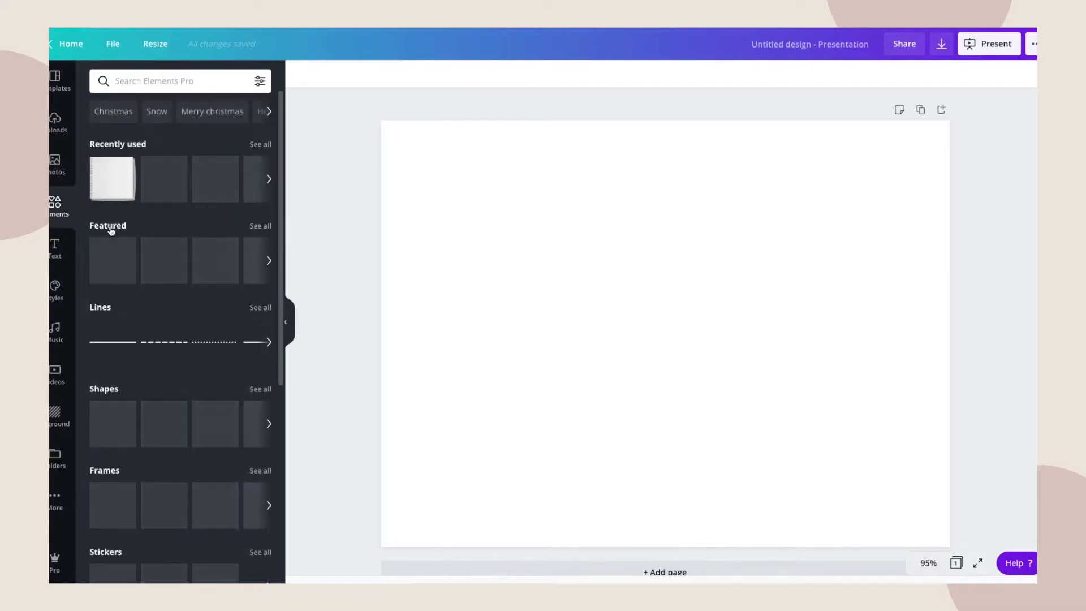
Add a rounded square and resize it into a thin brown tab near the top-right.
left_click(266, 390)
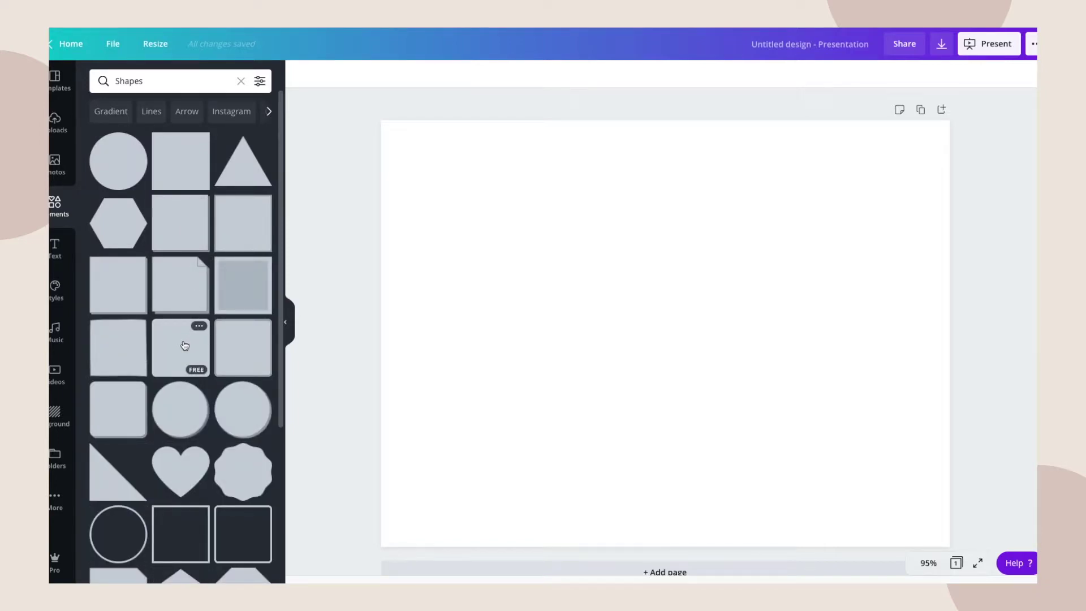
left_click(157, 351)
left_click_drag(549, 451, 702, 297)
left_click_drag(764, 255, 740, 257)
left_click_drag(741, 296, 943, 143)
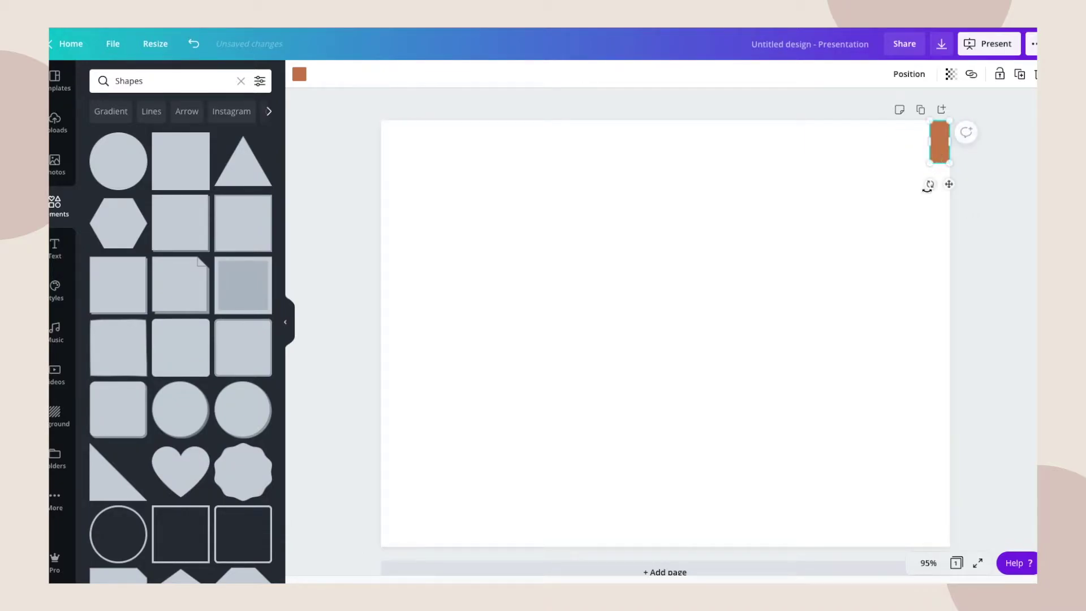
left_click(926, 237)
left_click(940, 149)
left_click(940, 150)
left_click(940, 152)
left_click(926, 208)
left_click_drag(942, 173, 970, 187)
left_click(993, 196)
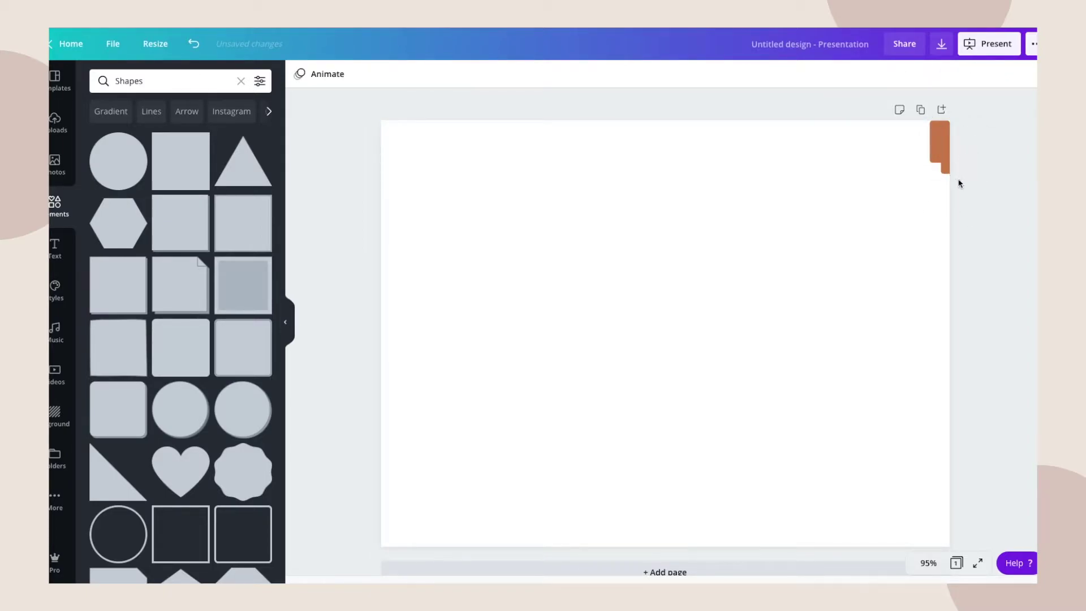
left_click_drag(948, 167, 752, 191)
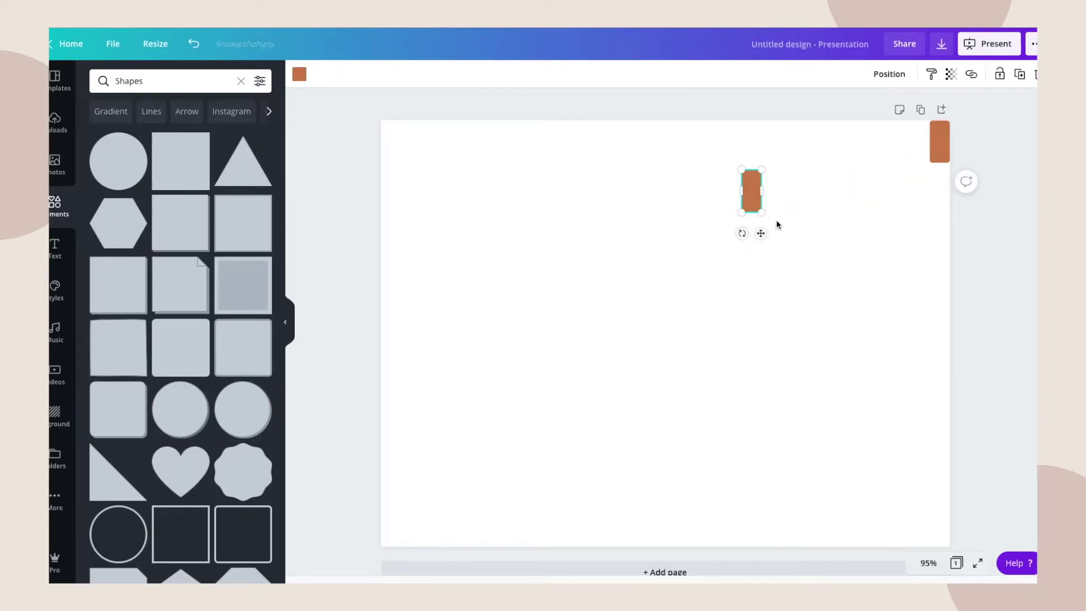
Duplicate the tab with Ctrl+D three times and arrange and select all copies.
key("ctrl+d")
key("ctrl+d")
key("ctrl+d")
key("ctrl+d")
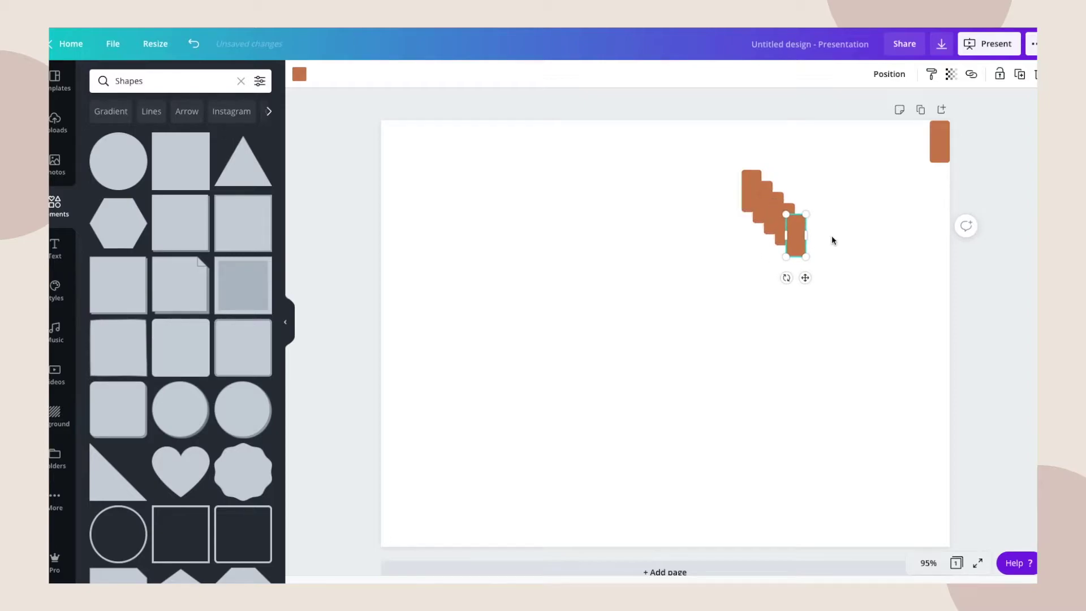
key("ctrl+d")
key("ctrl+d")
key("ctrl+d")
key("ctrl+d")
key("ctrl+d")
key("ctrl+d")
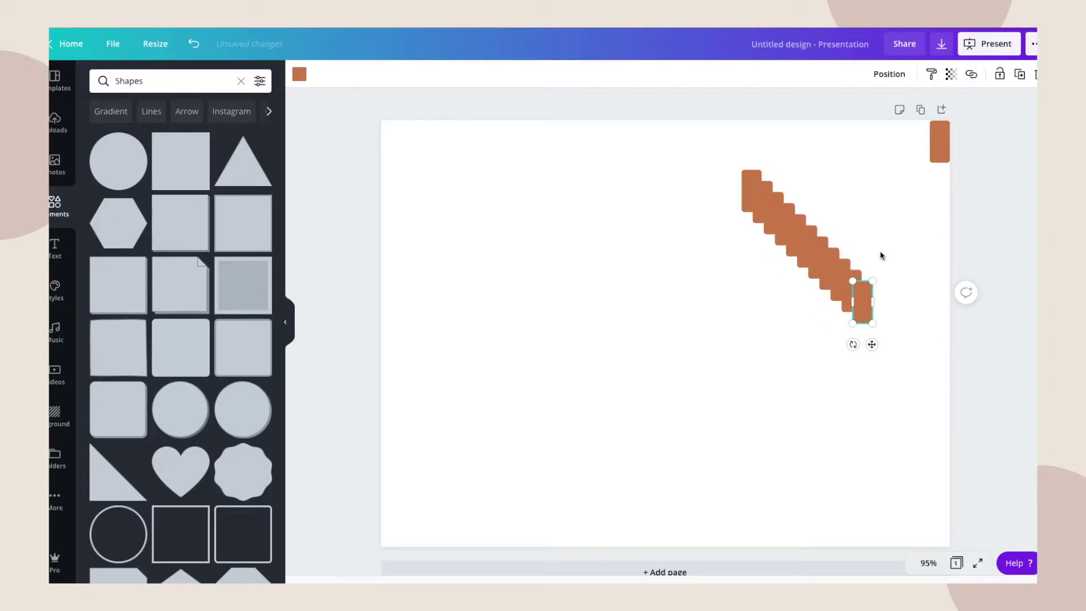
key("ctrl+d")
left_click_drag(737, 196, 923, 333)
left_click_drag(872, 279, 953, 298)
left_click_drag(940, 144, 821, 155)
left_click_drag(768, 133, 960, 359)
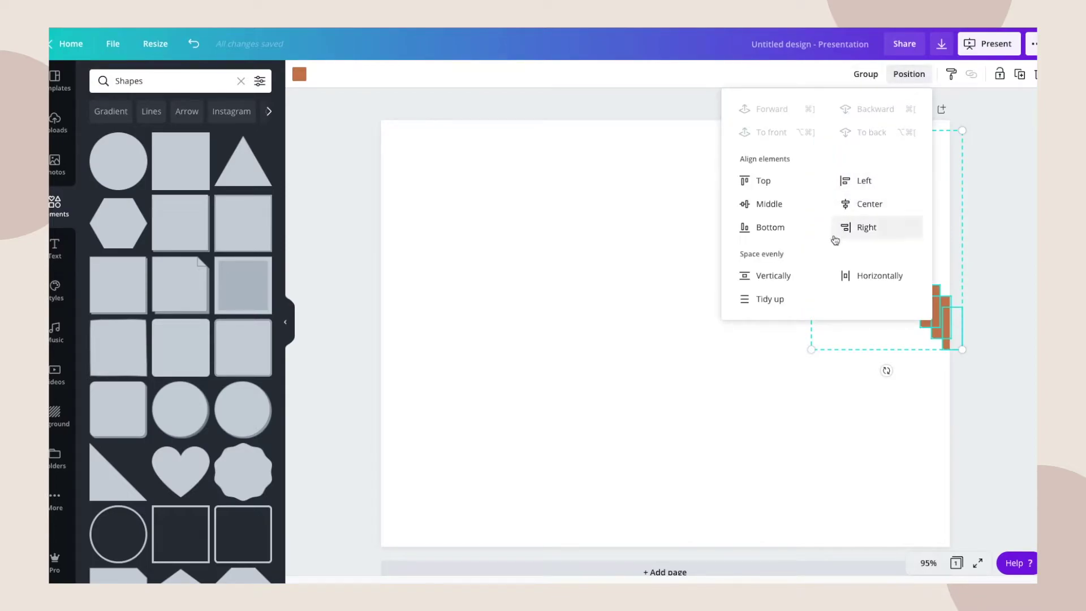
Stack the tabs into a centred column reaching the bottom edge, spaced evenly.
left_click(868, 207)
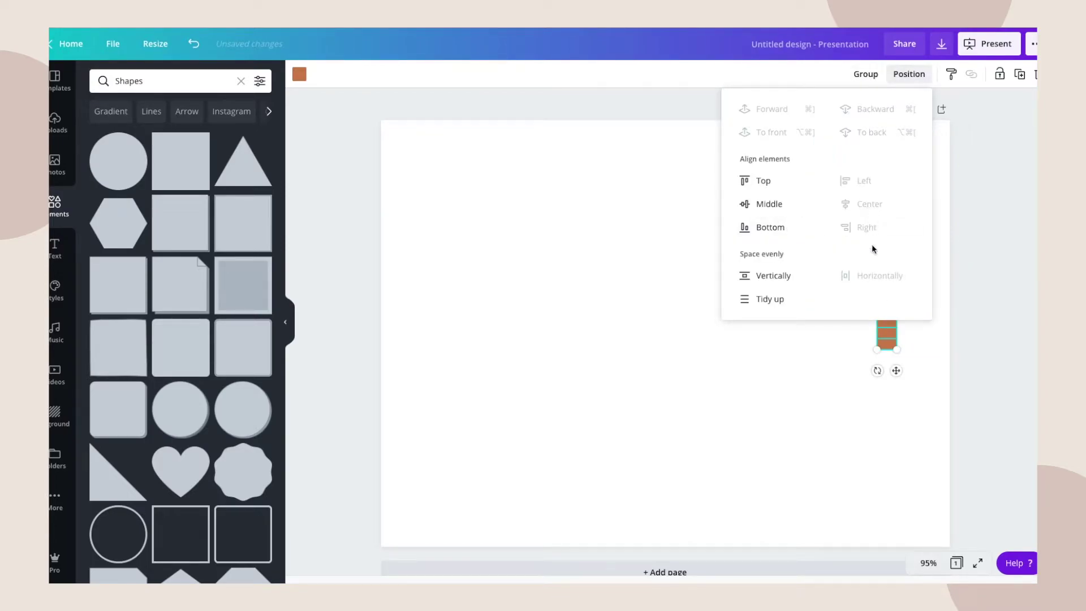
left_click(899, 373)
left_click_drag(889, 347, 887, 544)
left_click_drag(837, 128, 934, 529)
left_click(911, 75)
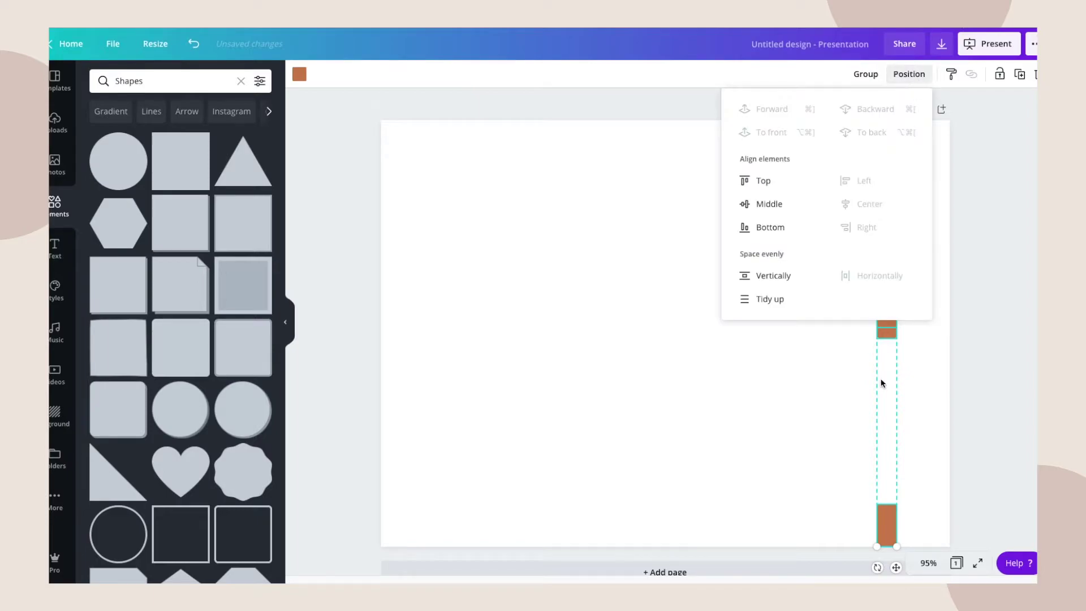
left_click(778, 281)
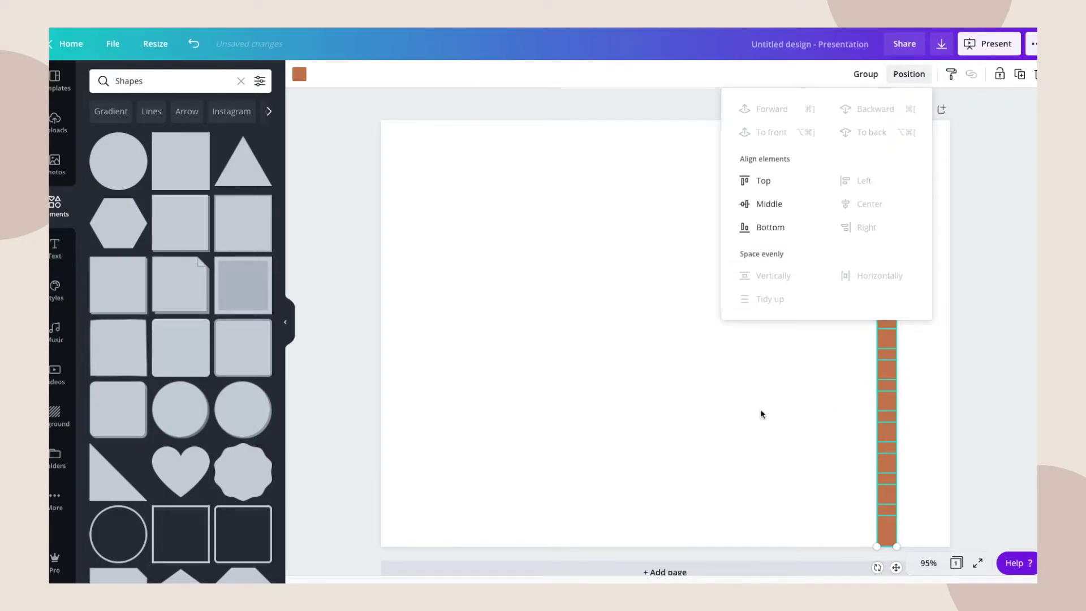
left_click(788, 333)
left_click_drag(887, 131, 890, 528)
left_click(848, 184)
Space the tabs evenly, tidy them up, and move the column to the right edge.
left_click(939, 505)
left_click_drag(860, 113, 928, 321)
left_click(909, 74)
left_click(752, 277)
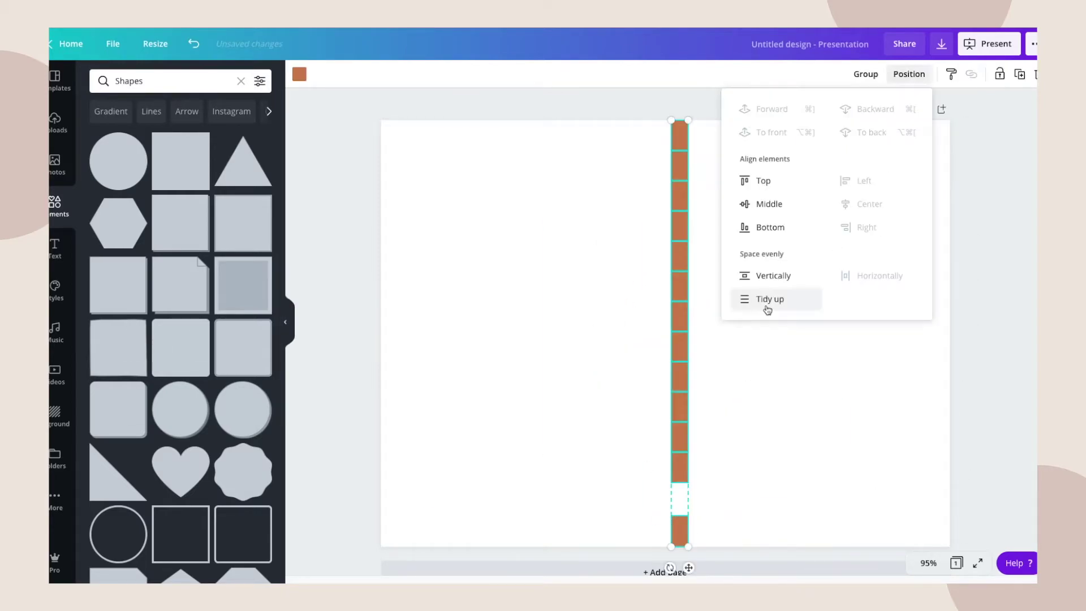
left_click(768, 308)
left_click_drag(698, 431, 943, 513)
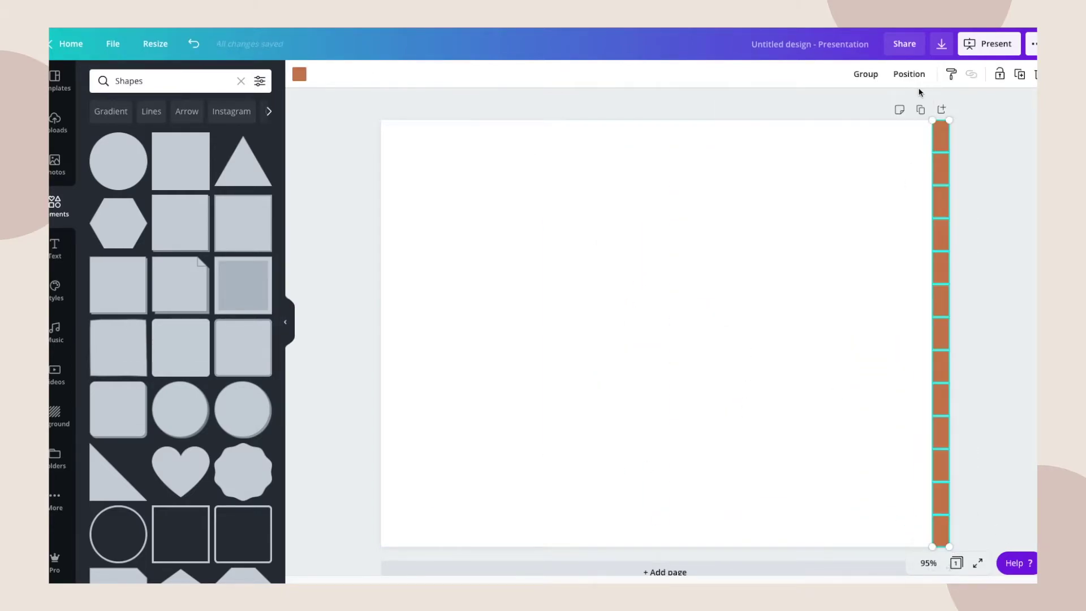
left_click(965, 543)
scroll(965, 543, "down", 1)
Bring up the Brand colours and turn the second tab gold.
left_click(941, 165)
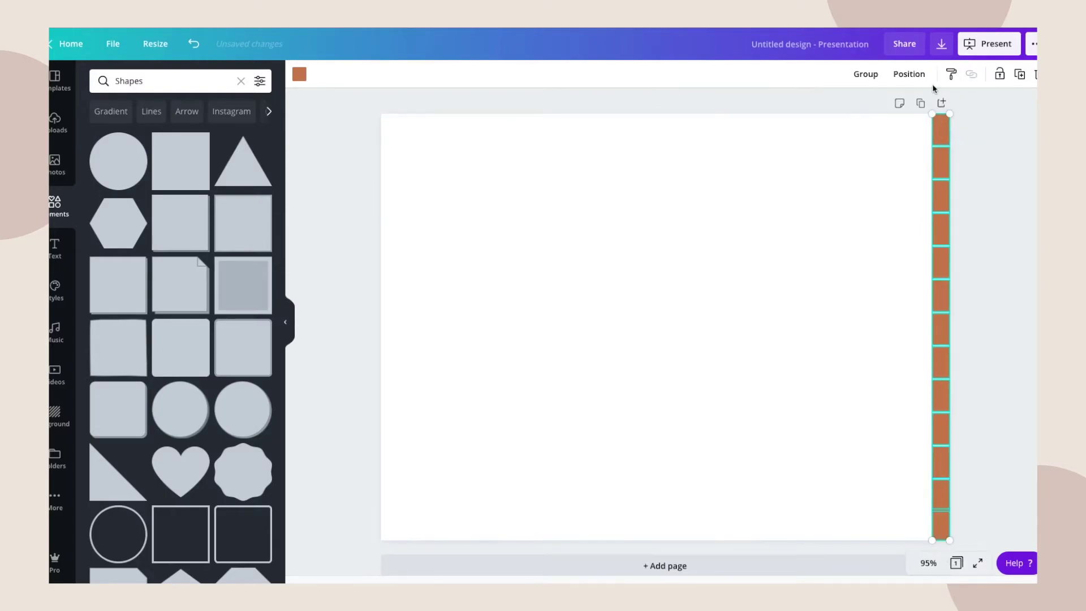
left_click(909, 73)
left_click(665, 324)
left_click(983, 309)
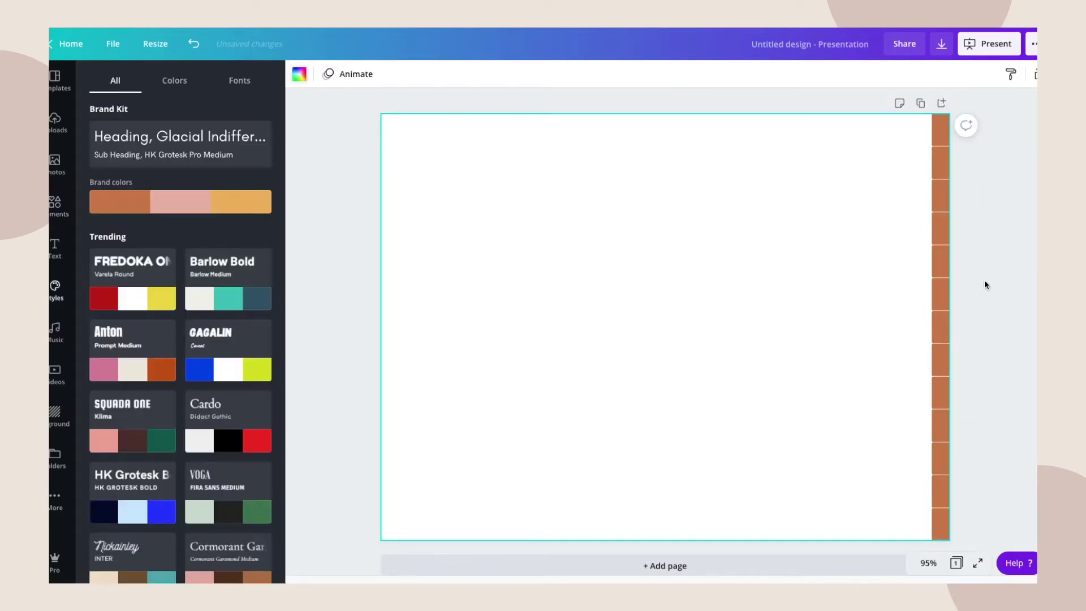
left_click(943, 165)
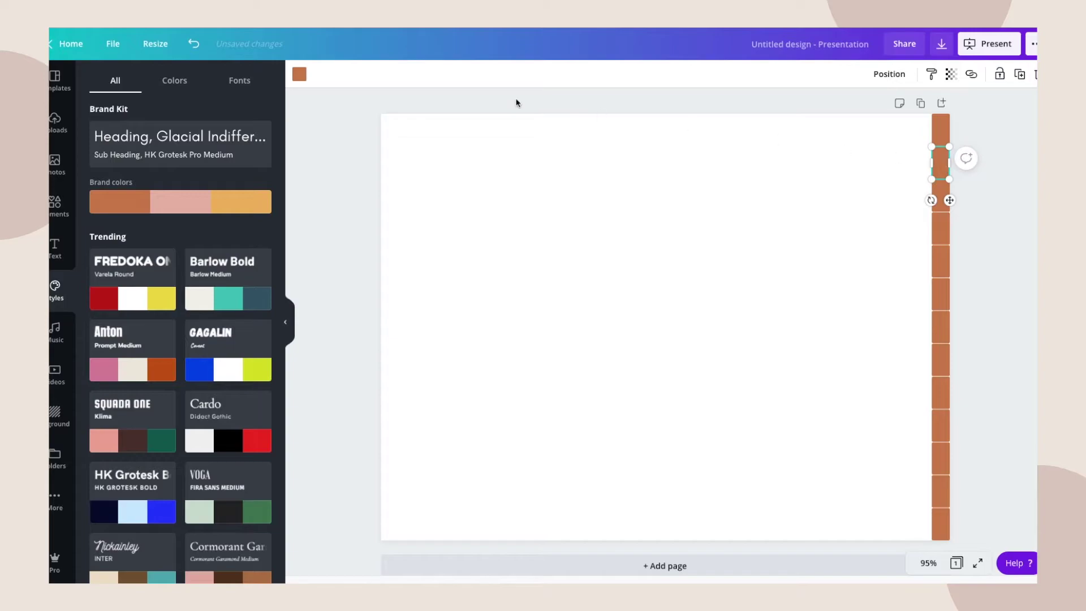
left_click(299, 75)
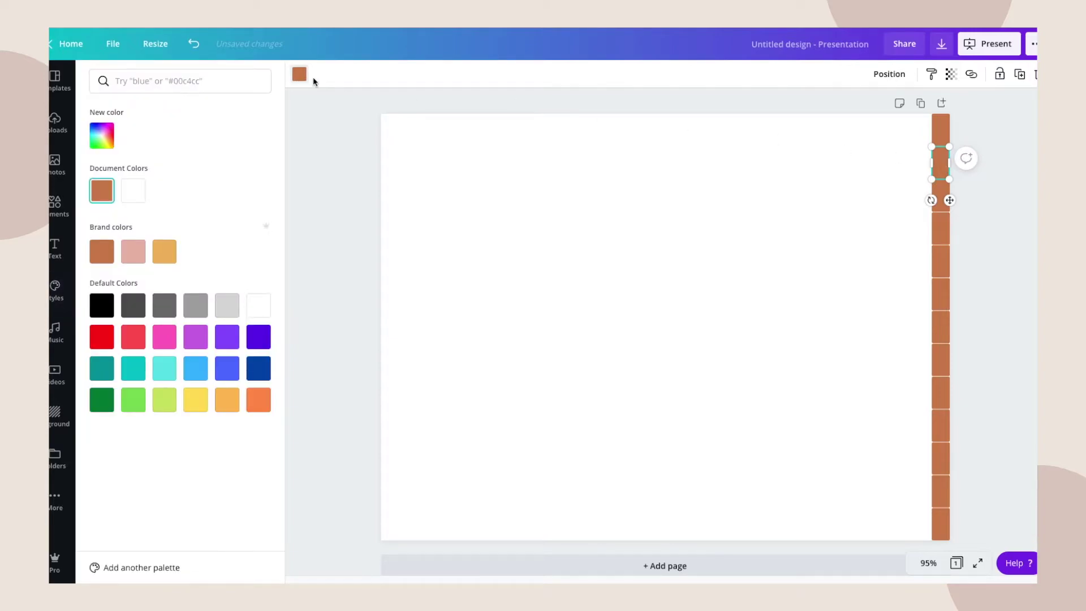
left_click(171, 260)
Colour the third tab pink, the fifth gold, and the sixth pink.
left_click(941, 195)
left_click(133, 251)
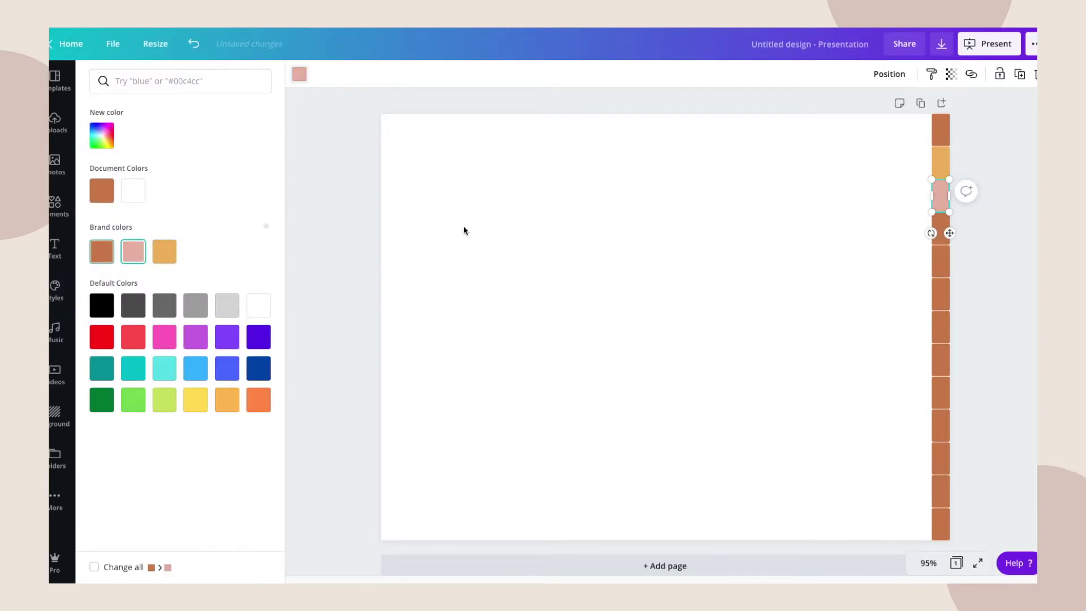
left_click(941, 261)
left_click(164, 252)
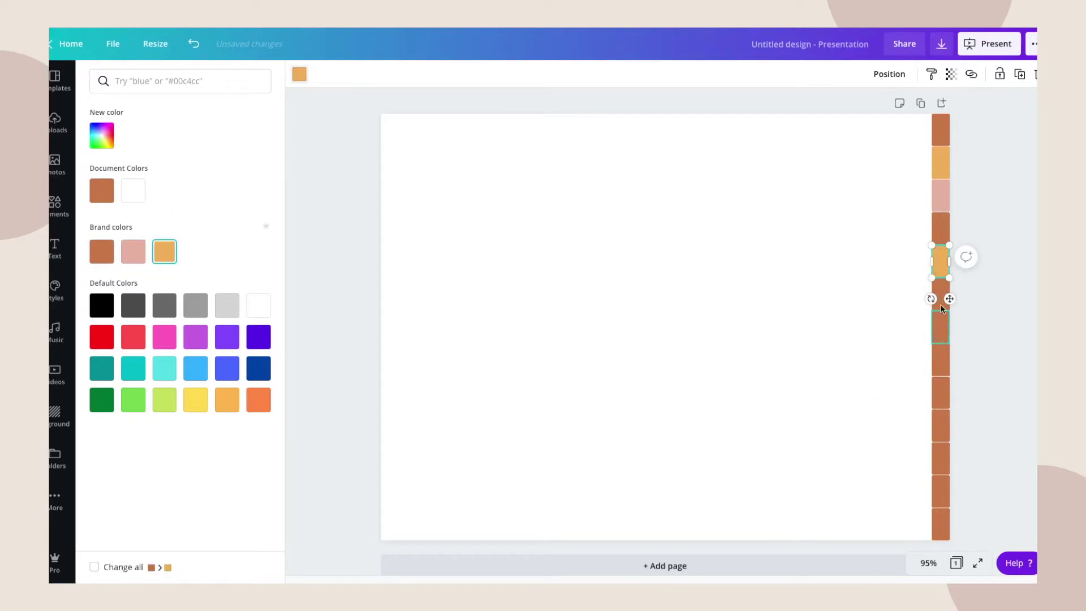
left_click(134, 252)
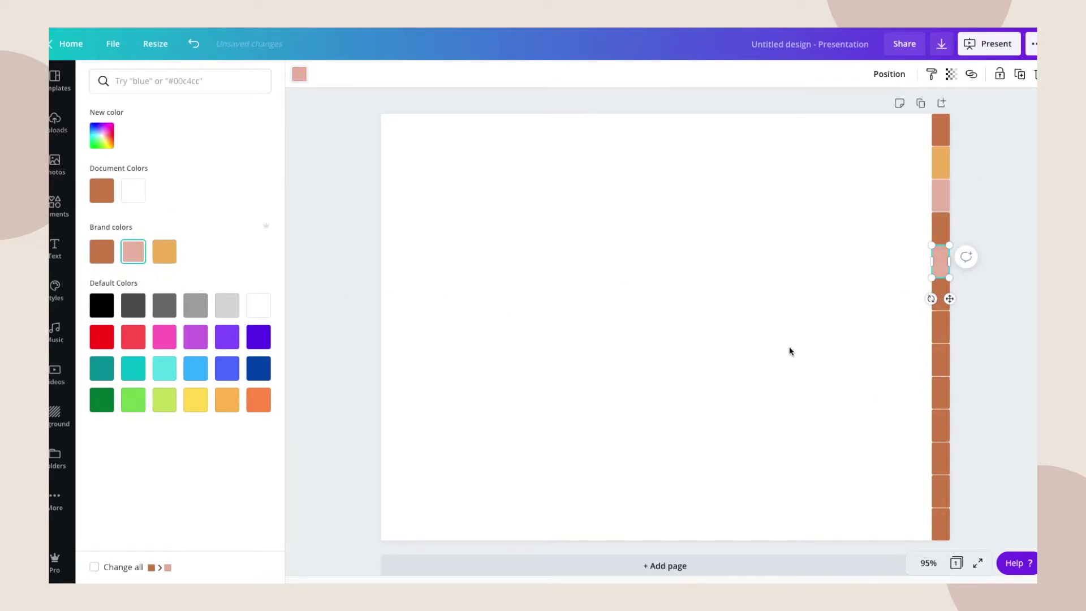
left_click(164, 251)
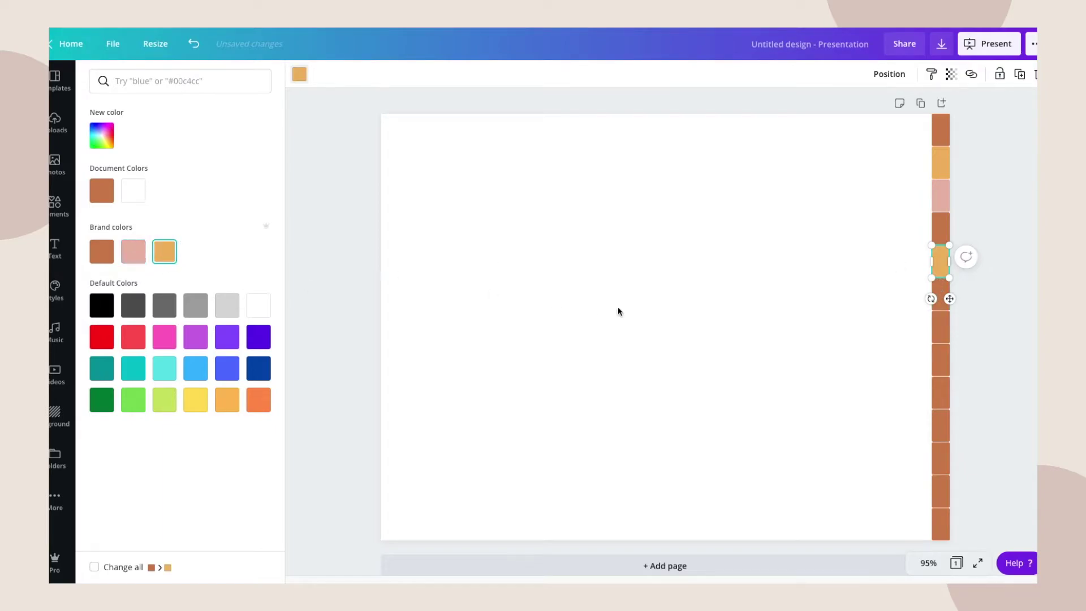
key("Escape")
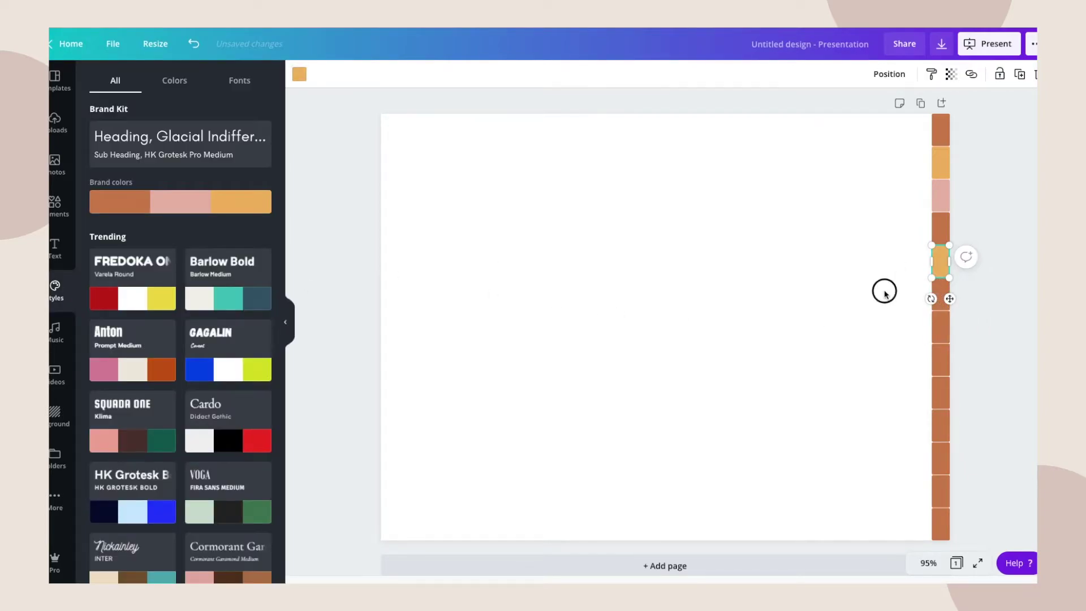
left_click(941, 294)
left_click(299, 75)
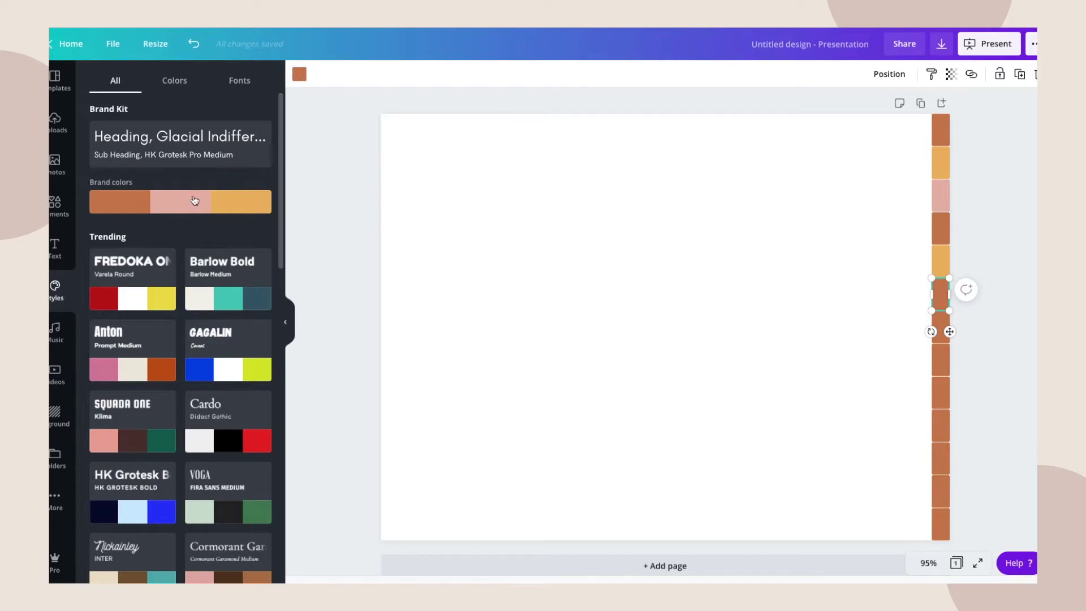
left_click(134, 250)
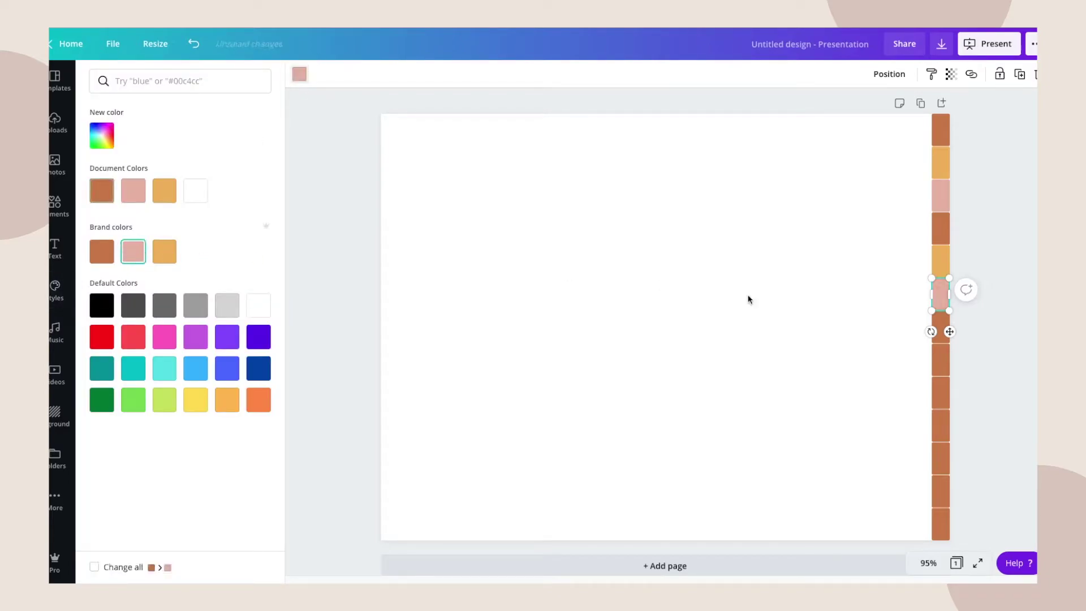
Colour the remaining lower tabs alternately gold, pink, gold and pink.
left_click(940, 359)
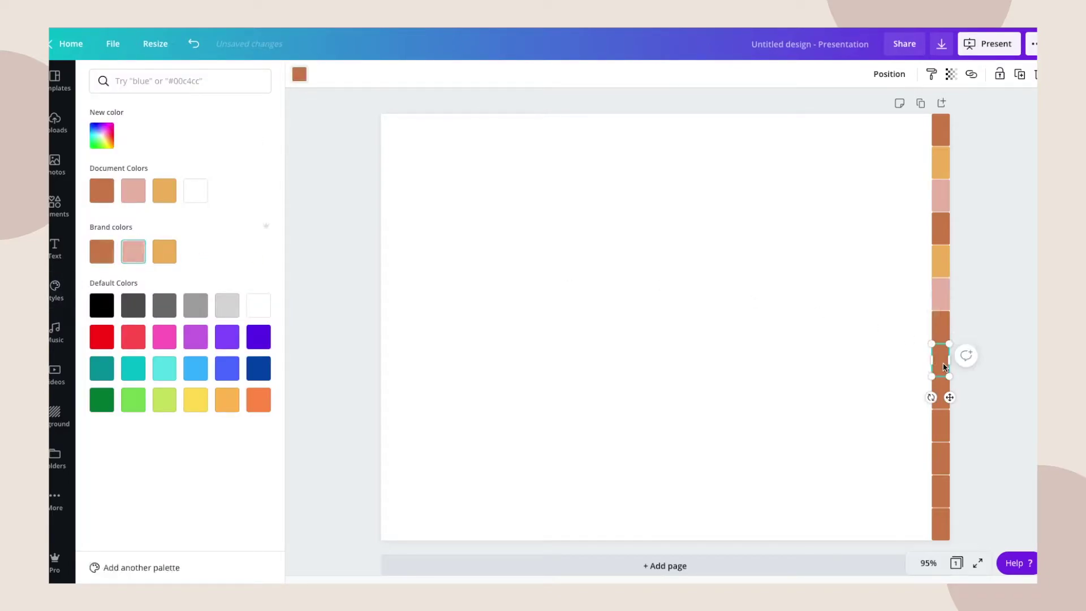
left_click(164, 251)
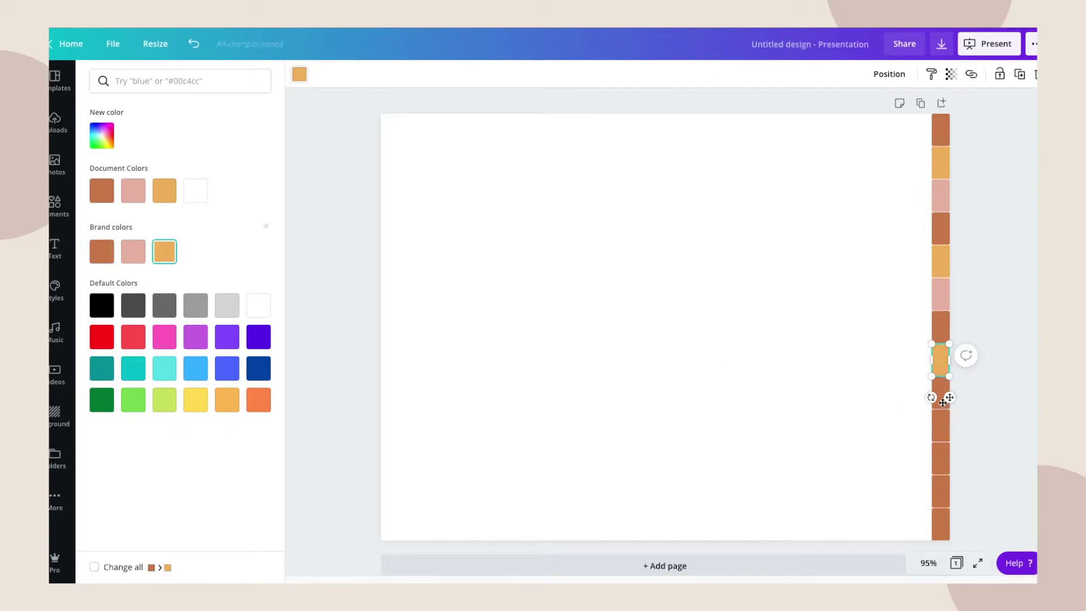
left_click(941, 392)
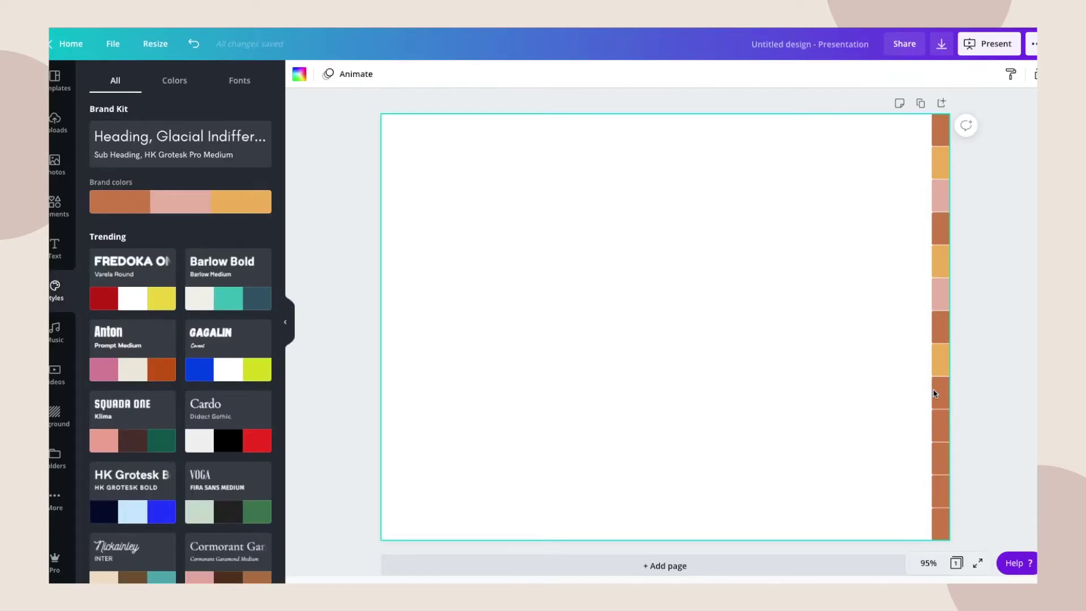
left_click(299, 74)
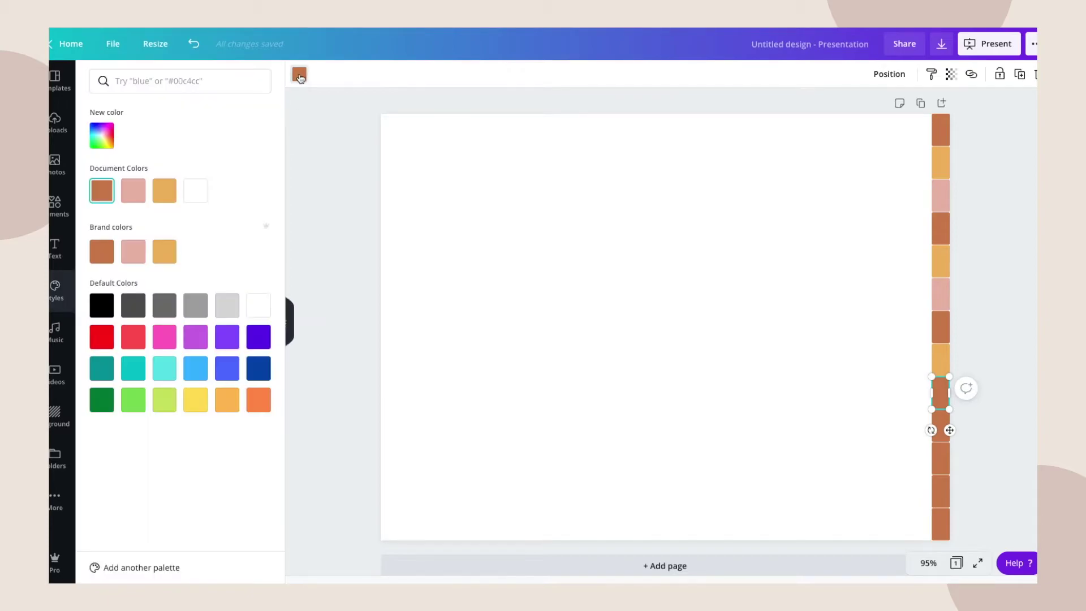
left_click(133, 253)
left_click(940, 459)
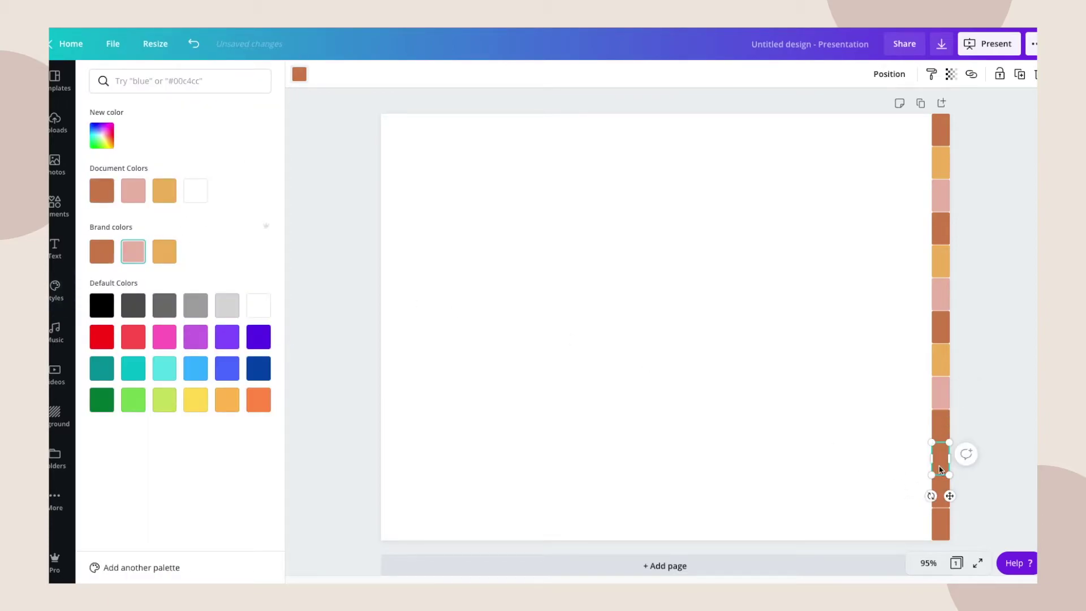
left_click(164, 251)
left_click(855, 499)
left_click(941, 491)
left_click(299, 74)
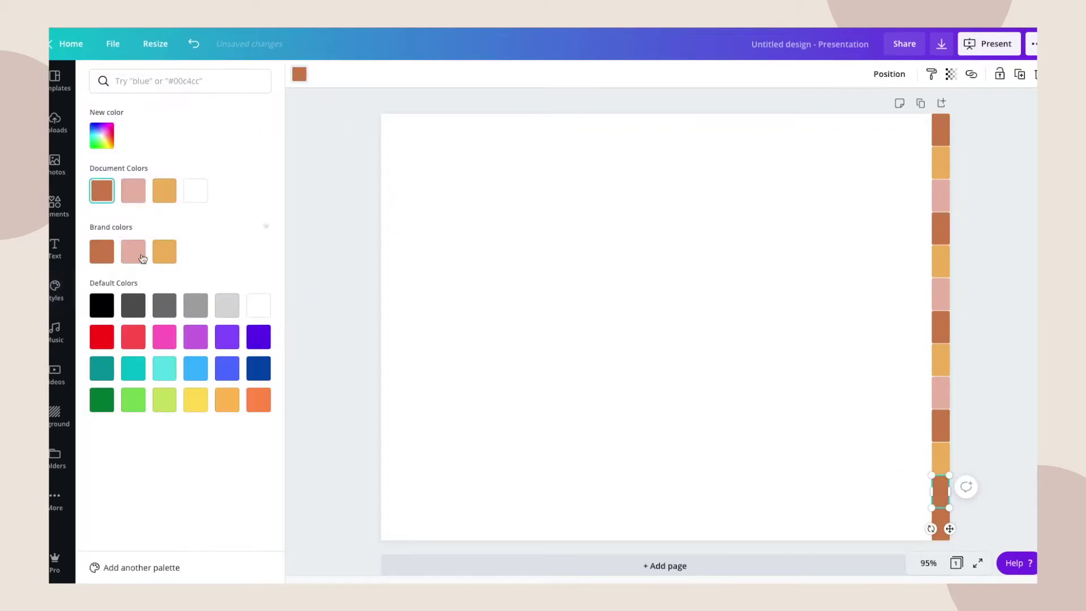
left_click(134, 251)
left_click(652, 358)
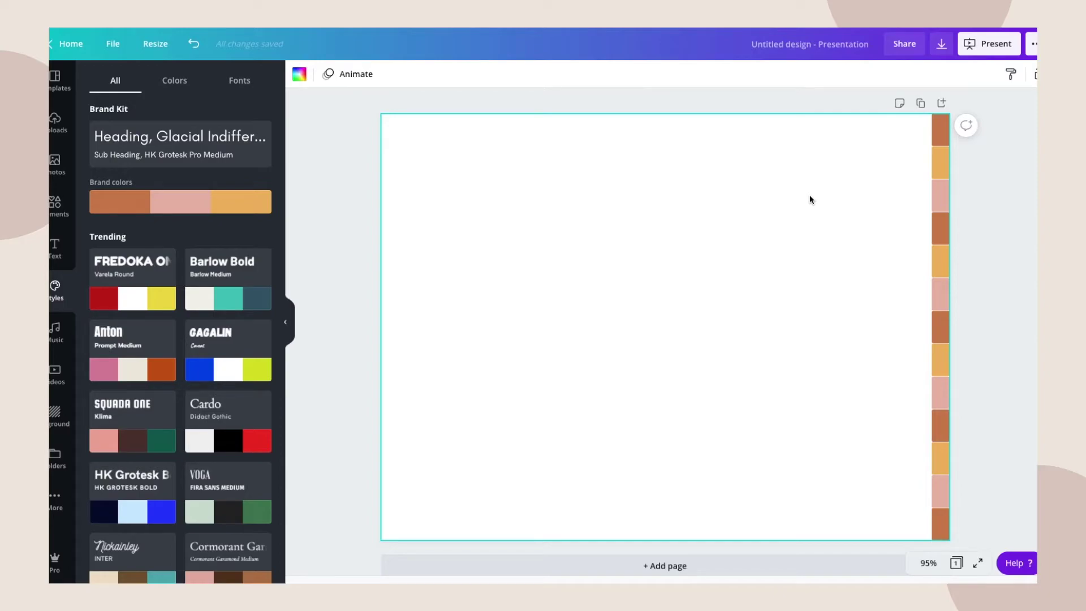
left_click(939, 132)
mouse_move(932, 132)
left_mouse_down()
mouse_move(923, 131)
mouse_move(932, 132)
left_mouse_up()
Duplicate the page and widen the top tab on Page 2 leftward.
left_click(893, 196)
left_click(921, 105)
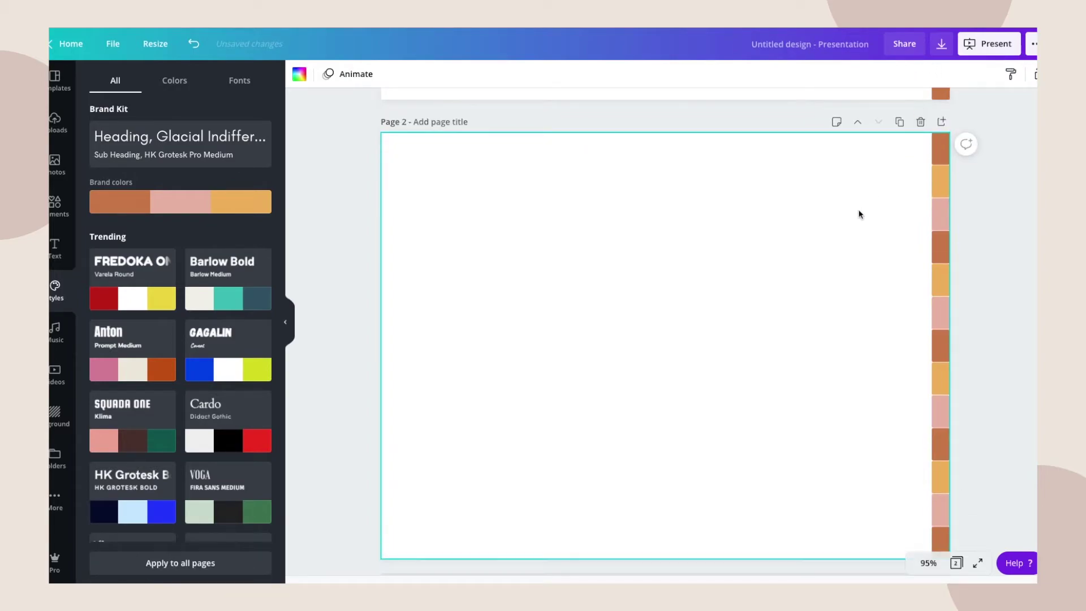
scroll(934, 227, "up", 4)
scroll(892, 200, "down", 3)
scroll(891, 199, "up", 5)
scroll(892, 199, "down", 2)
left_click(939, 337)
left_click_drag(931, 337, 922, 336)
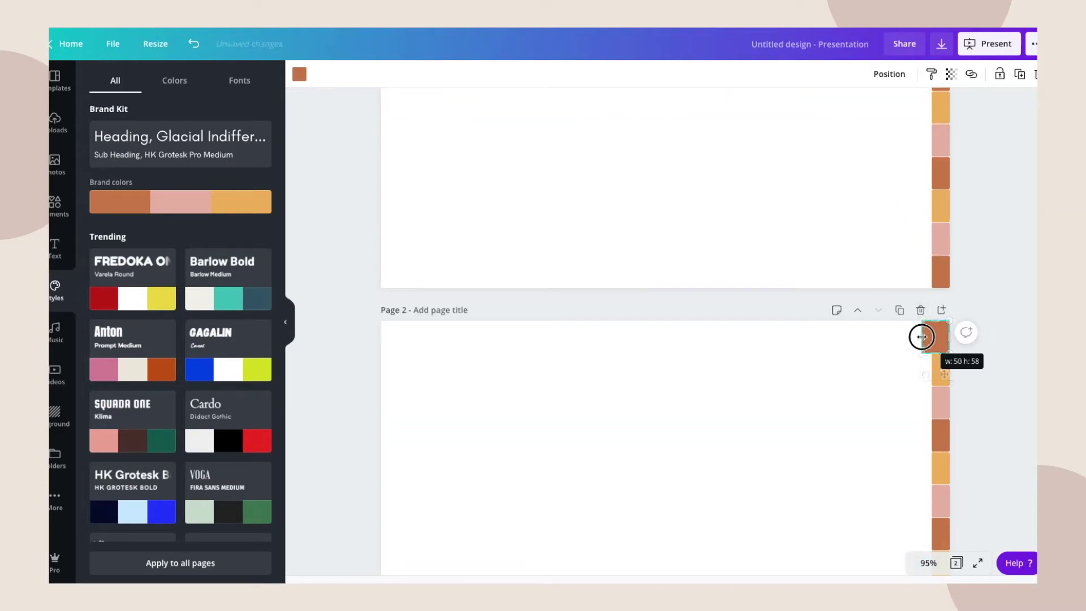
left_click(915, 366)
scroll(913, 366, "down", 3)
Title Page 2 'Jan'.
left_click(426, 142)
type("January")
key("ctrl+a")
type("Ja")
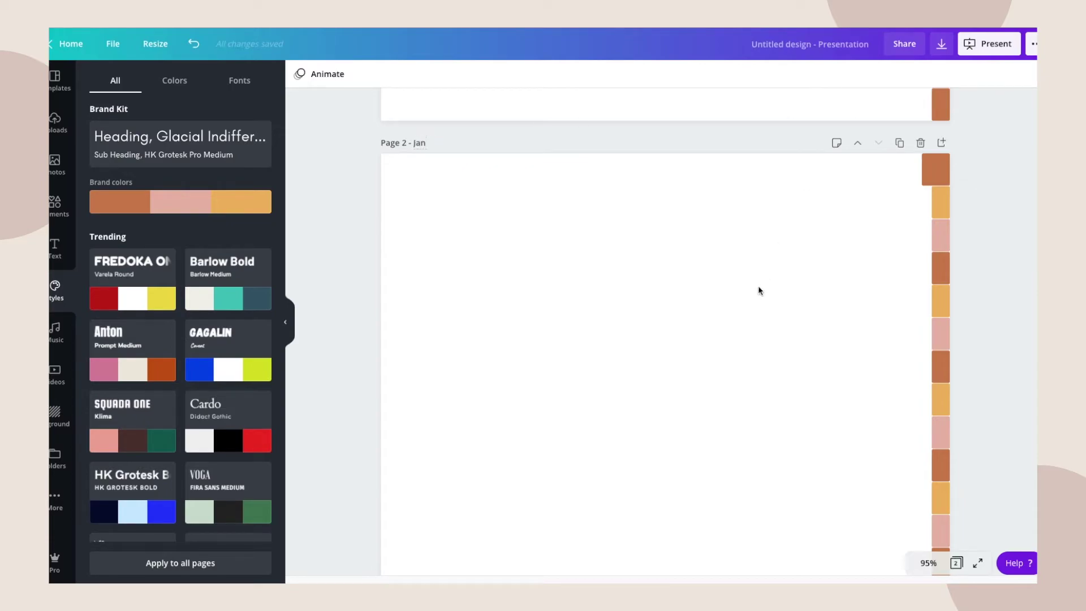
left_click(758, 290)
Duplicate the Jan page and widen the gold second tab on the copy.
scroll(911, 130, "up", 8)
left_click(900, 110)
left_click(939, 186)
left_click_drag(932, 187, 922, 185)
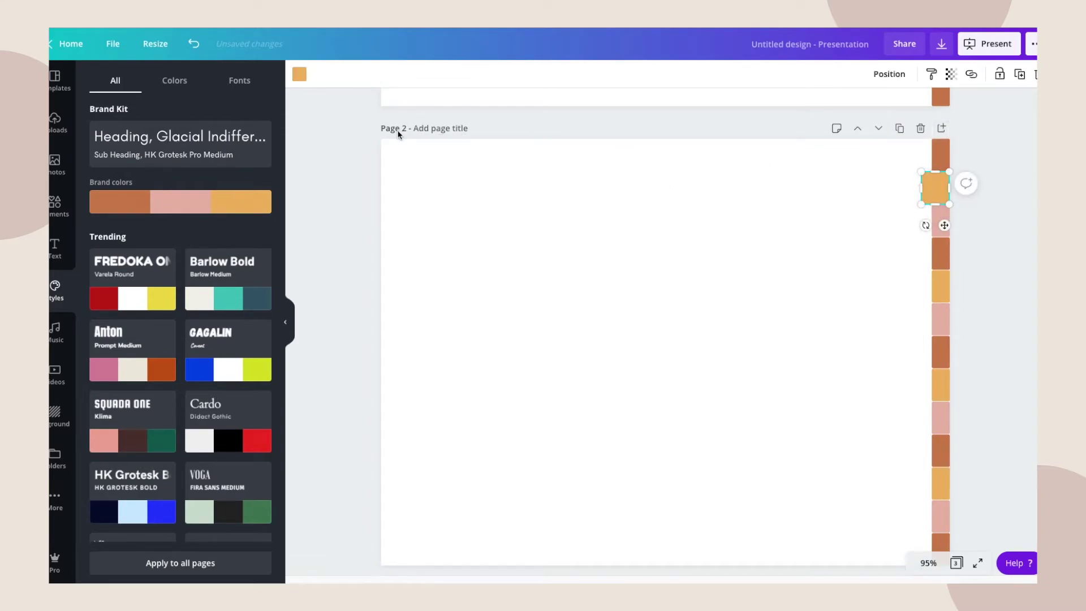
Title the new page 'Feb'.
left_click(441, 128)
type("Fe")
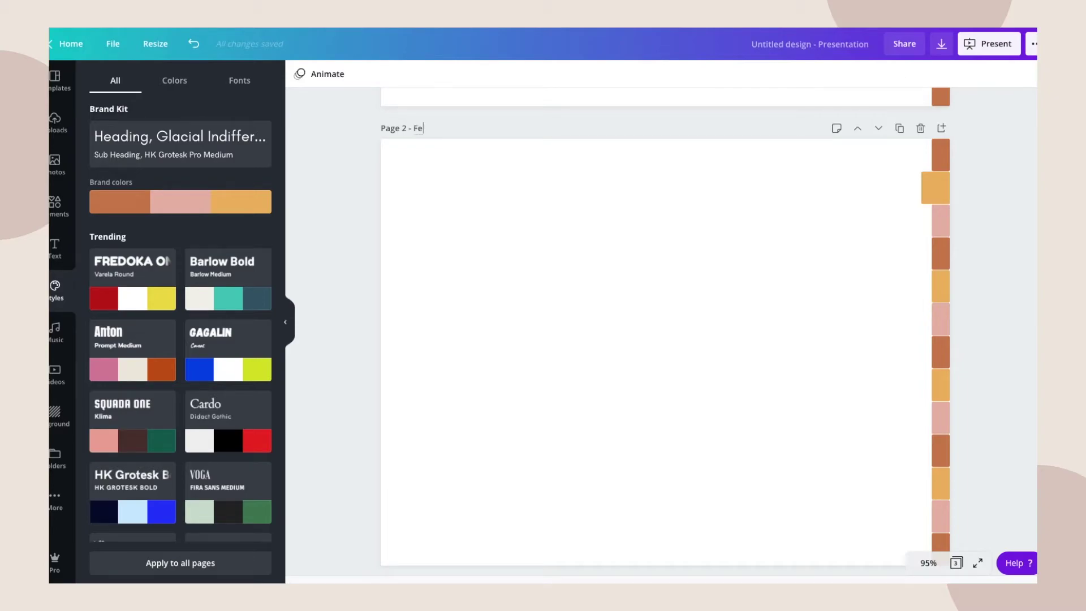
type("b")
left_click(669, 242)
scroll(669, 242, "up", 3)
scroll(669, 243, "down", 2)
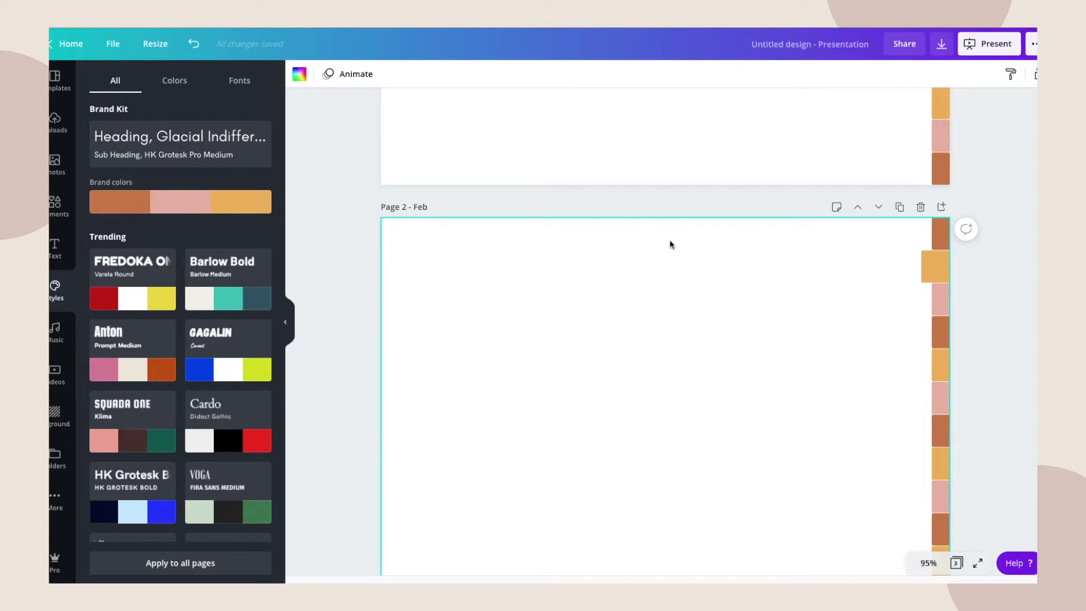
scroll(672, 243, "up", 3)
scroll(672, 244, "down", 4)
scroll(678, 242, "up", 2)
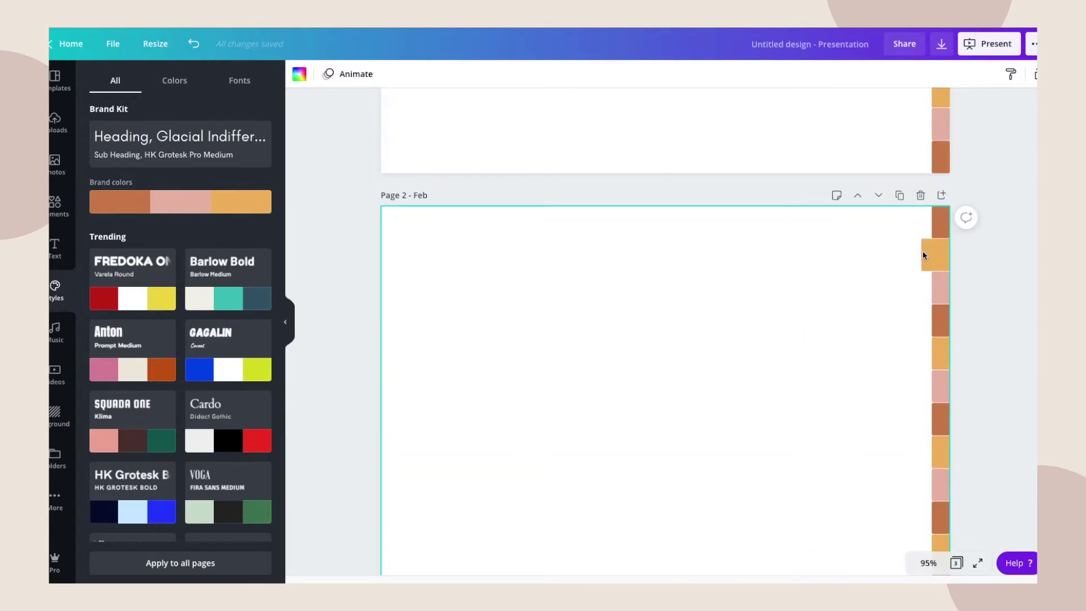
Widen the gold tab on the Feb page and the top tab on page 3.
left_click(925, 253)
left_click_drag(916, 257, 924, 252)
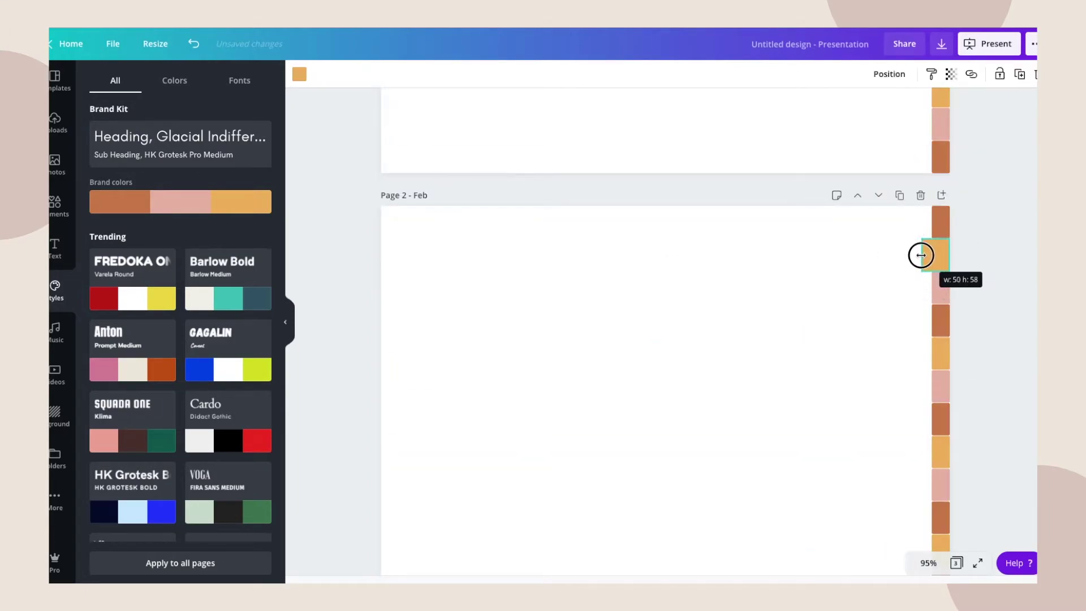
scroll(923, 285, "down", 3)
left_click(936, 433)
left_click_drag(922, 431, 922, 431)
left_click(798, 307)
scroll(800, 311, "up", 4)
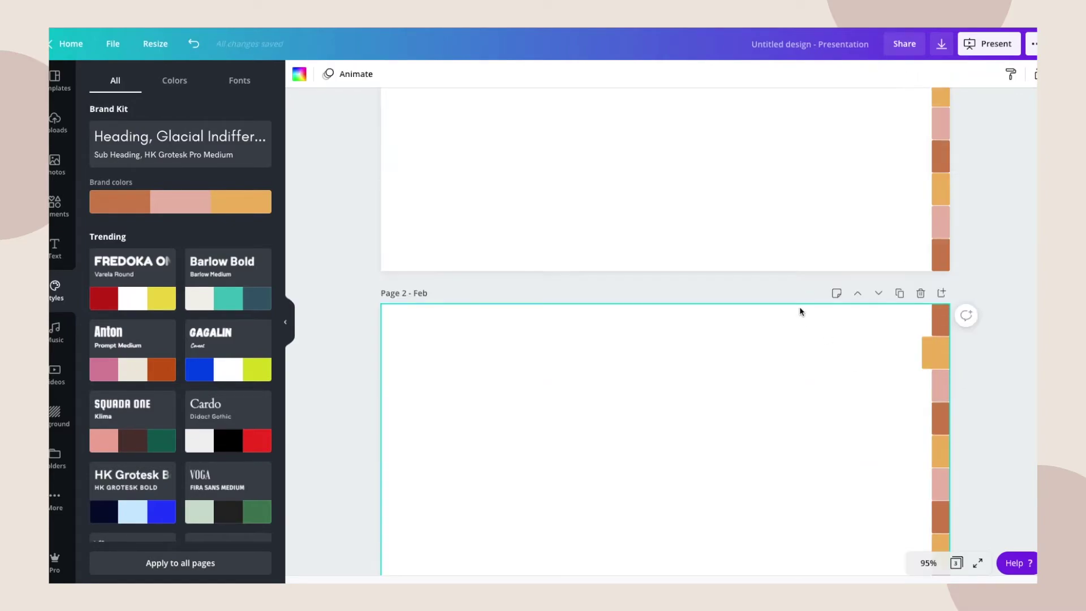
scroll(800, 310, "up", 5)
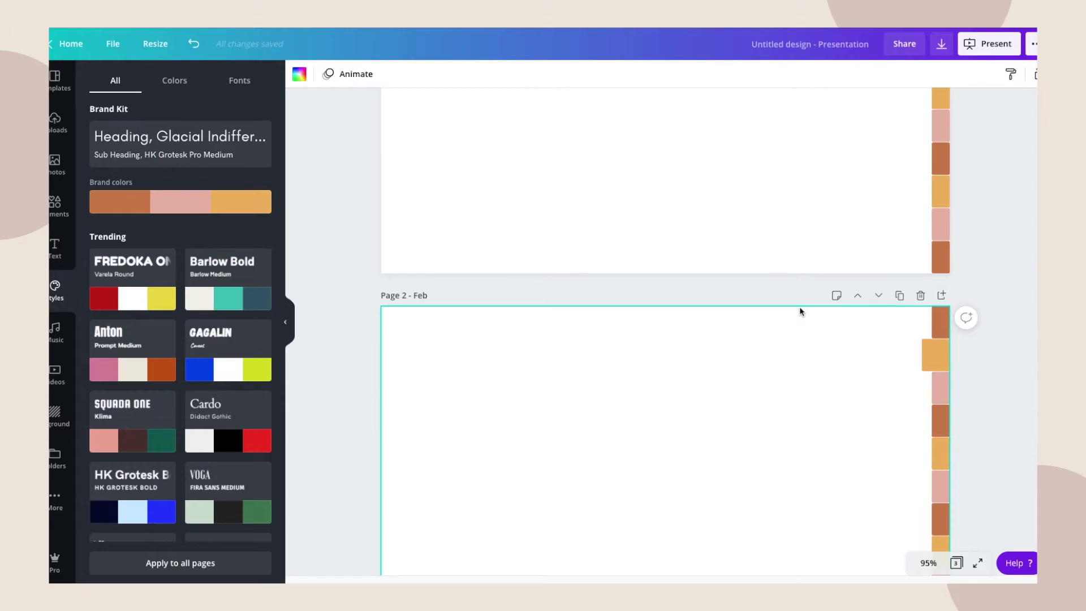
scroll(800, 310, "down", 5)
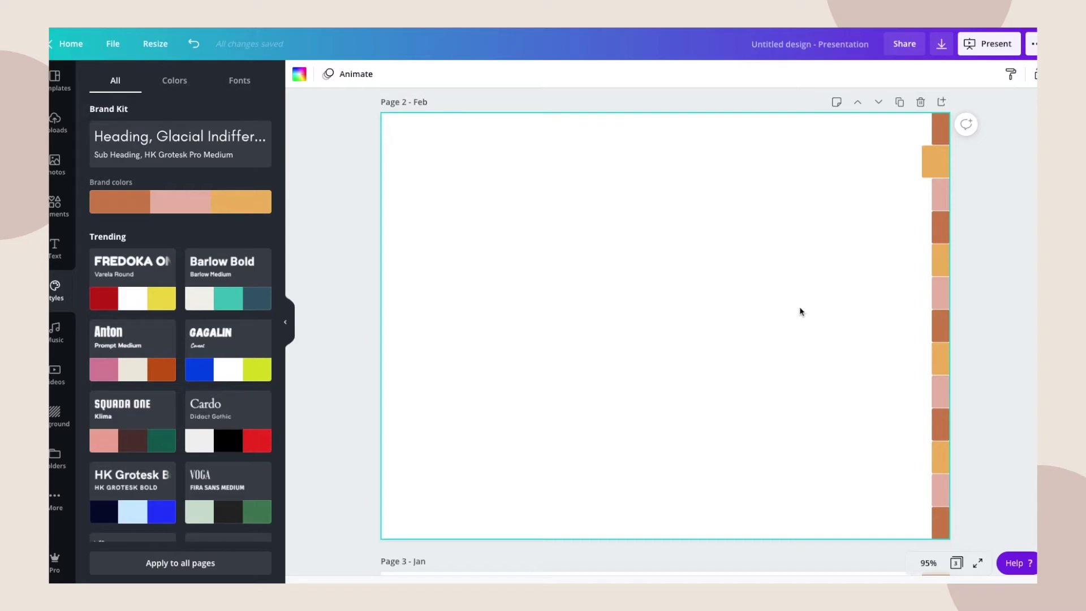
Delete pages 3 and 2 so one page remains, then bring up the template library.
left_click(930, 160)
scroll(939, 198, "down", 1)
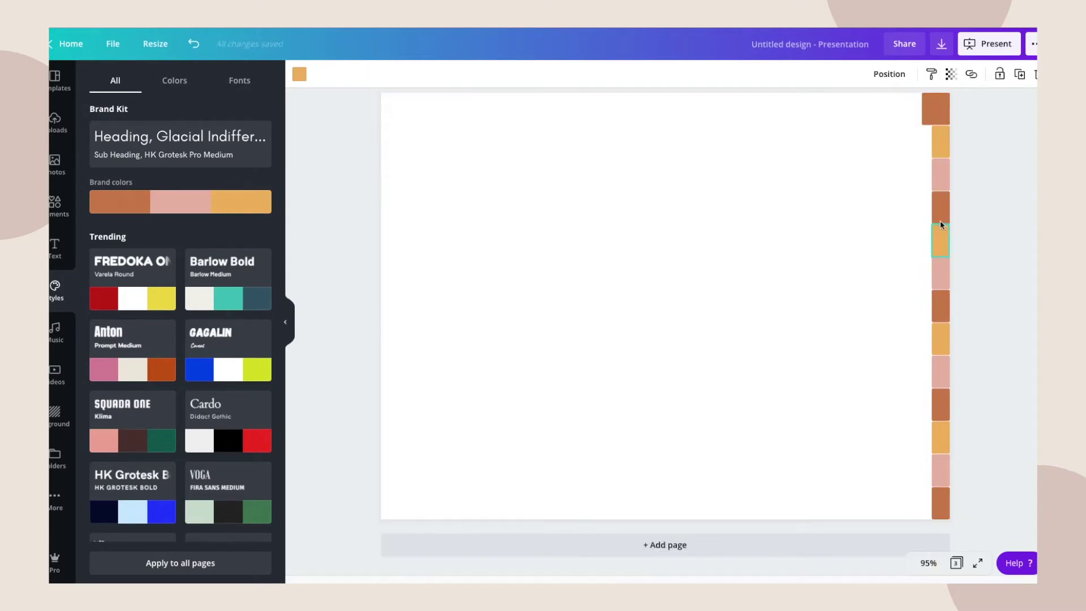
scroll(941, 224, "up", 2)
left_click(921, 176)
left_click(920, 316)
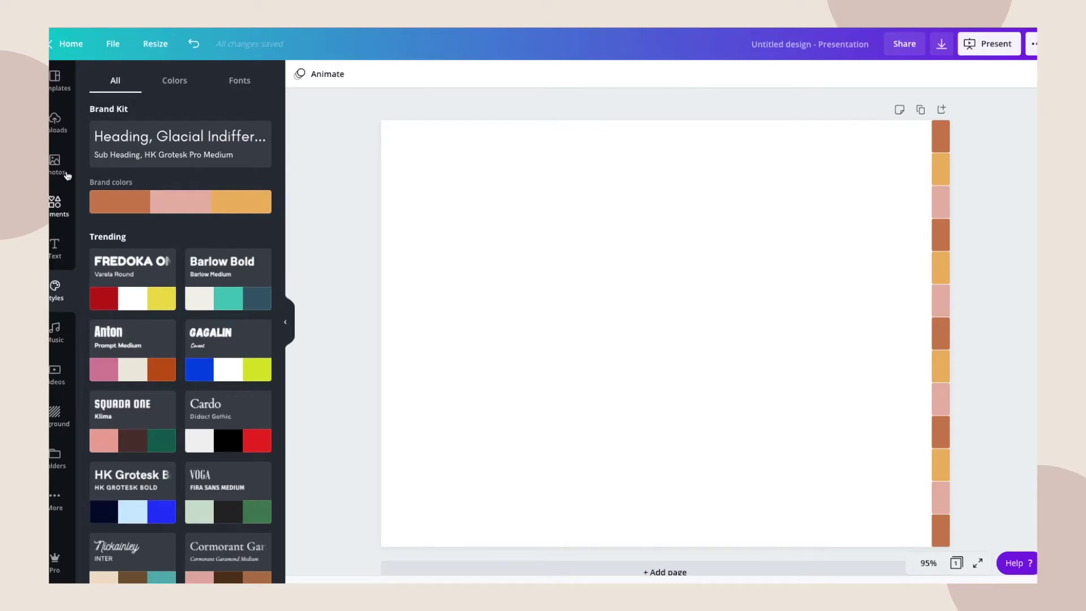
left_click(56, 81)
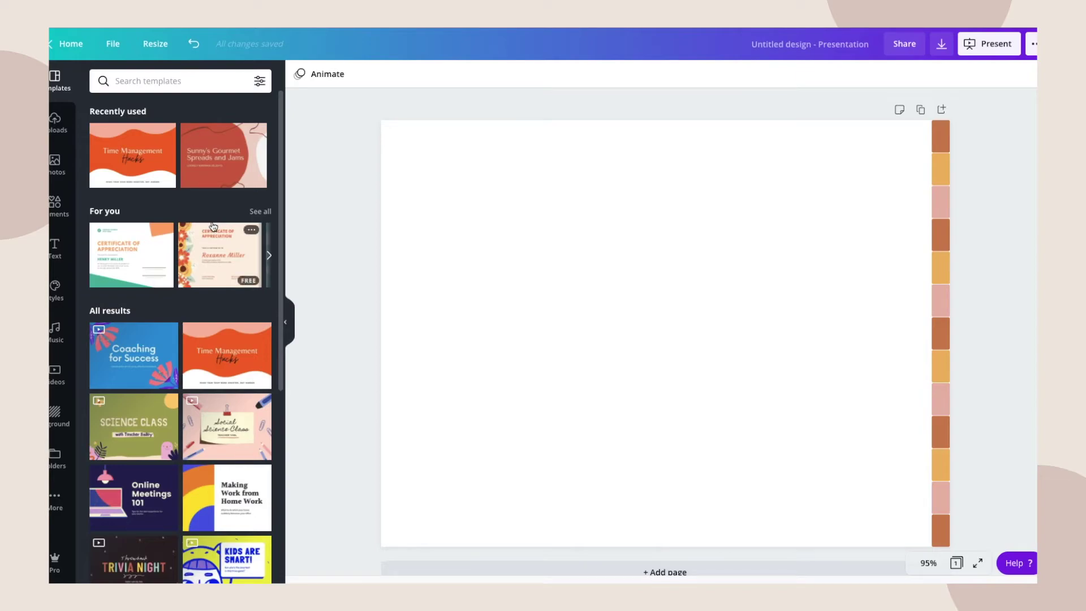
Preview the Sunny's Gourmet, Suds & Beyond and Mathematics Class templates.
left_click(213, 154)
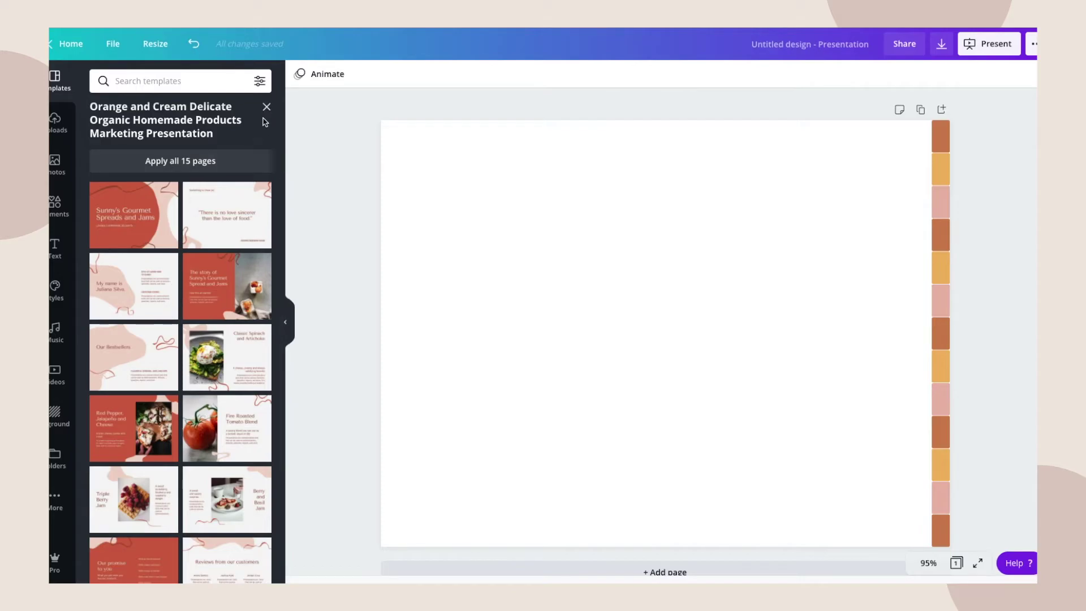
left_click(266, 107)
scroll(192, 352, "down", 3)
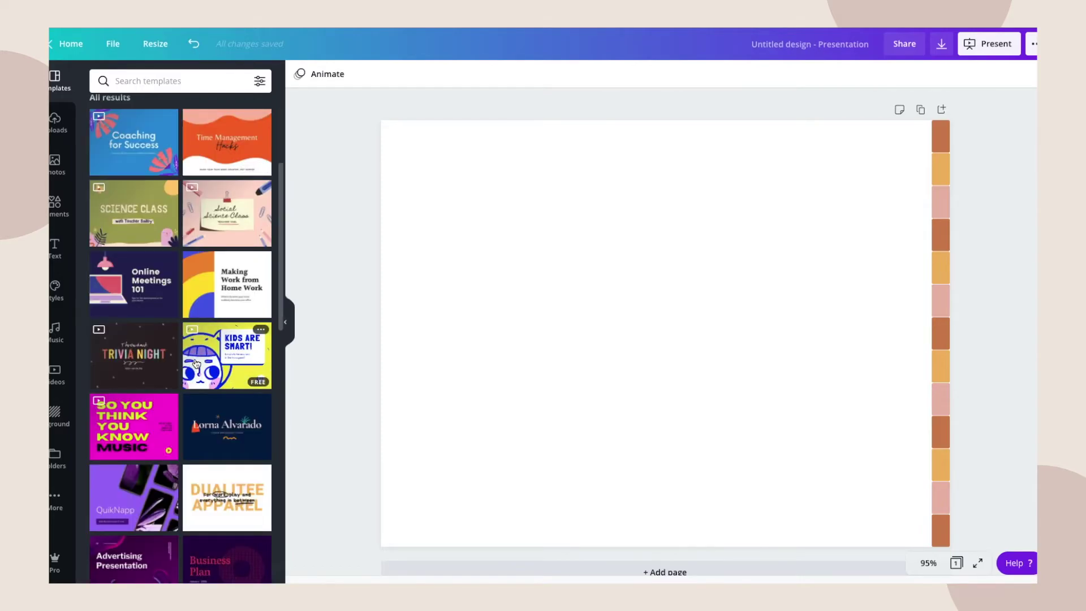
scroll(221, 365, "down", 6)
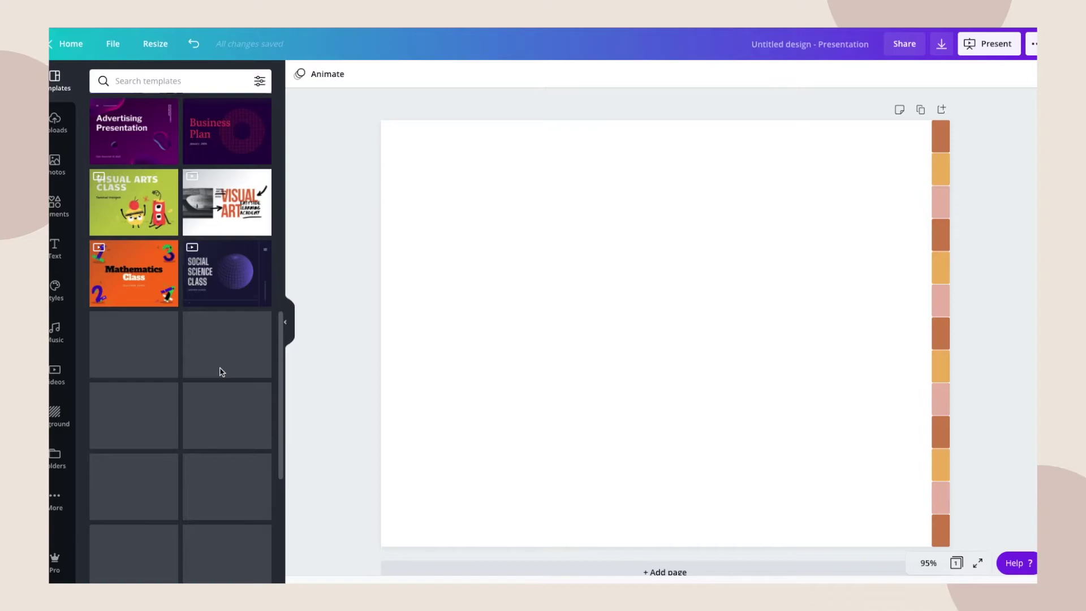
left_click(220, 371)
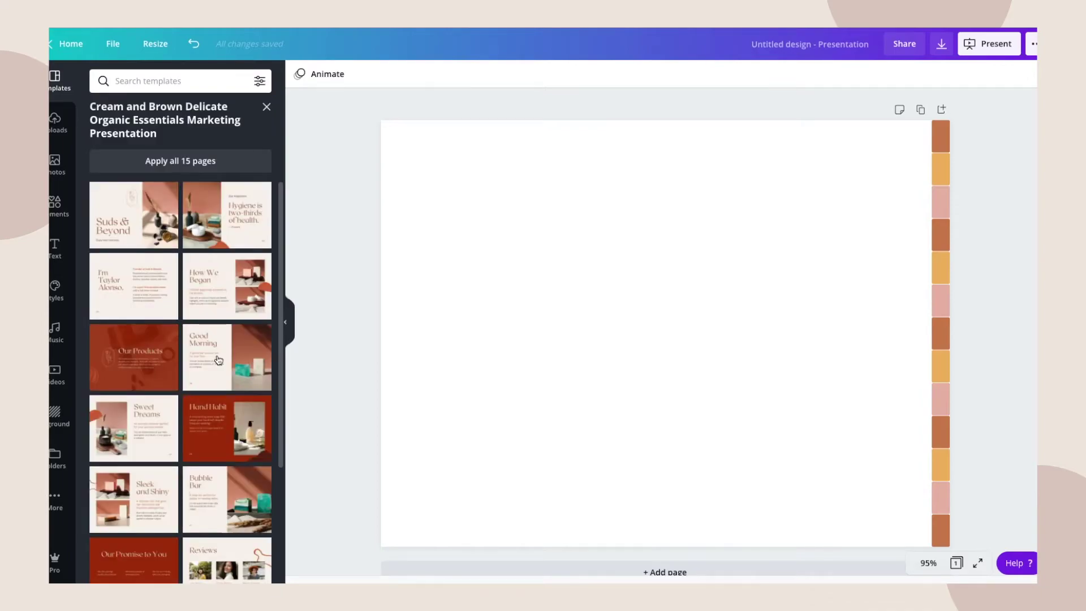
scroll(220, 370, "down", 1)
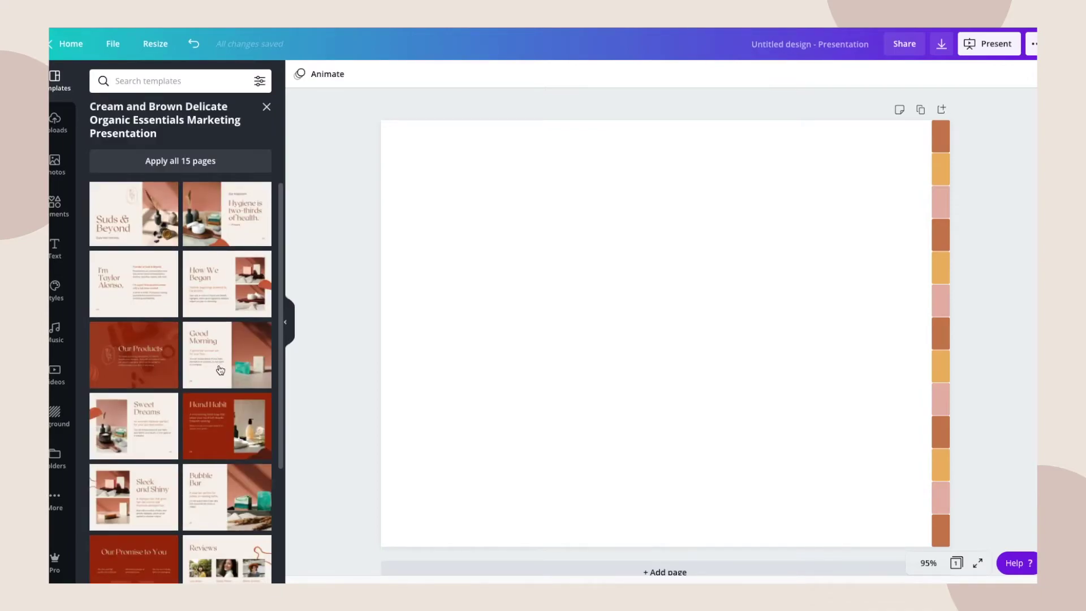
scroll(220, 370, "down", 3)
left_click(266, 106)
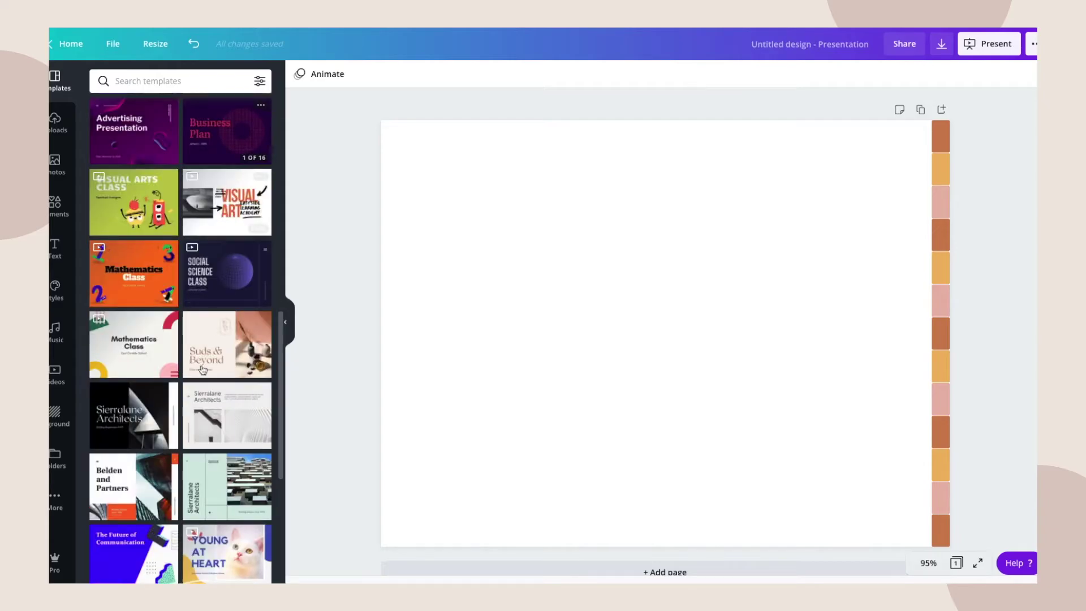
left_click(161, 355)
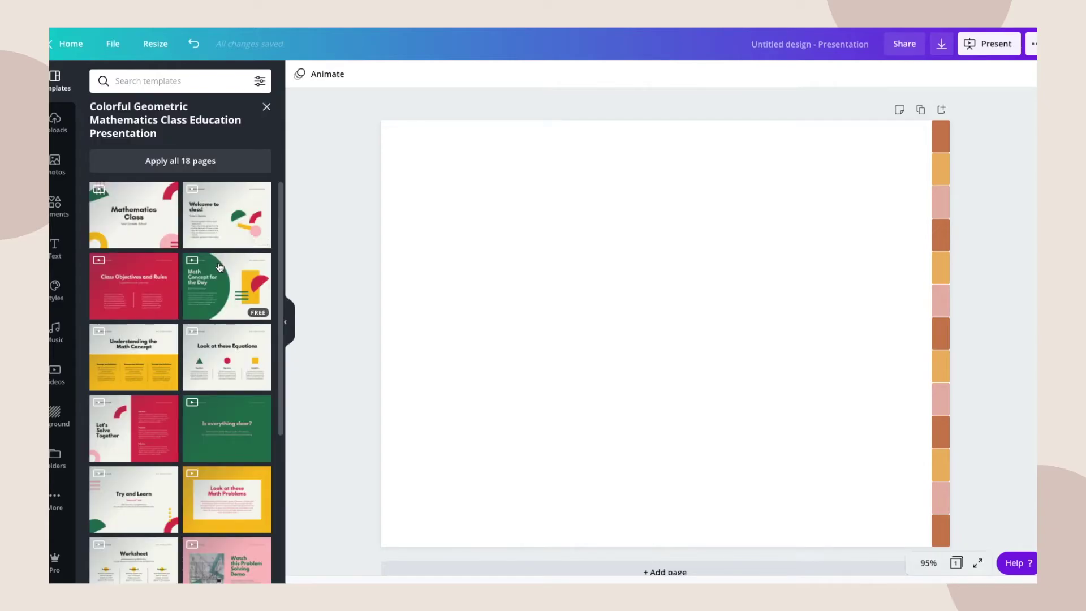
left_click(266, 107)
scroll(198, 405, "down", 9)
scroll(198, 405, "up", 3)
scroll(138, 275, "down", 8)
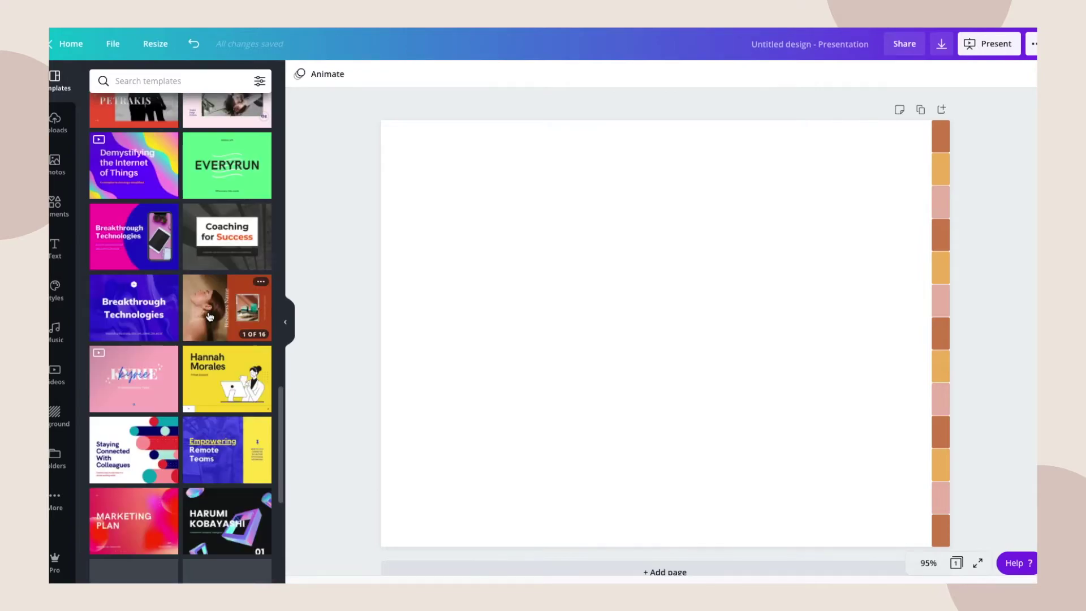
Preview the Make Gratitude A Habit, Real estate listing and Wonderful Meditation Benefits templates.
left_click(218, 384)
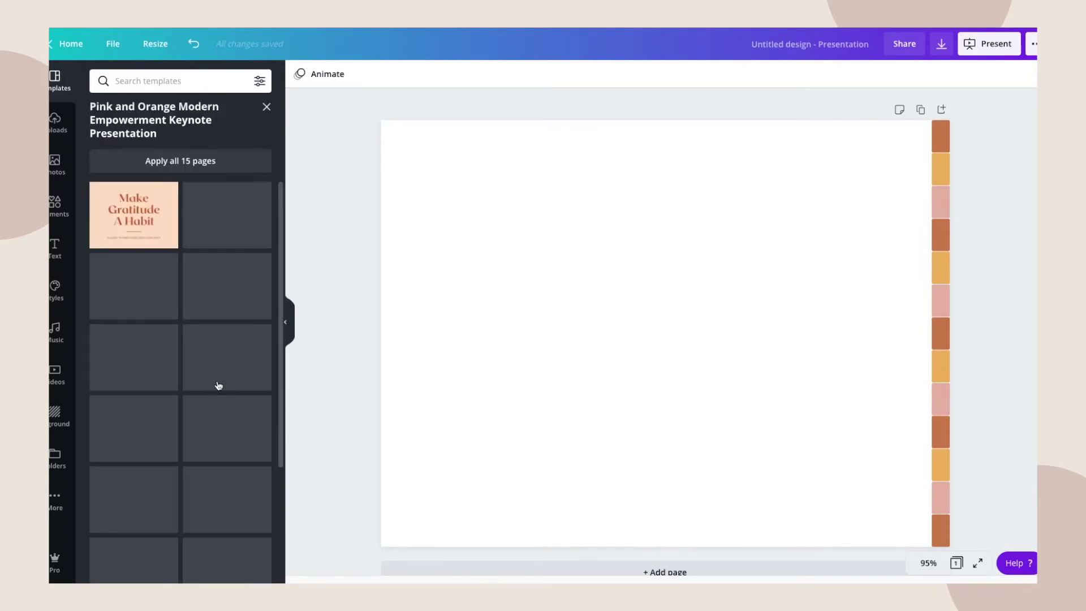
scroll(218, 385, "down", 3)
scroll(217, 385, "up", 5)
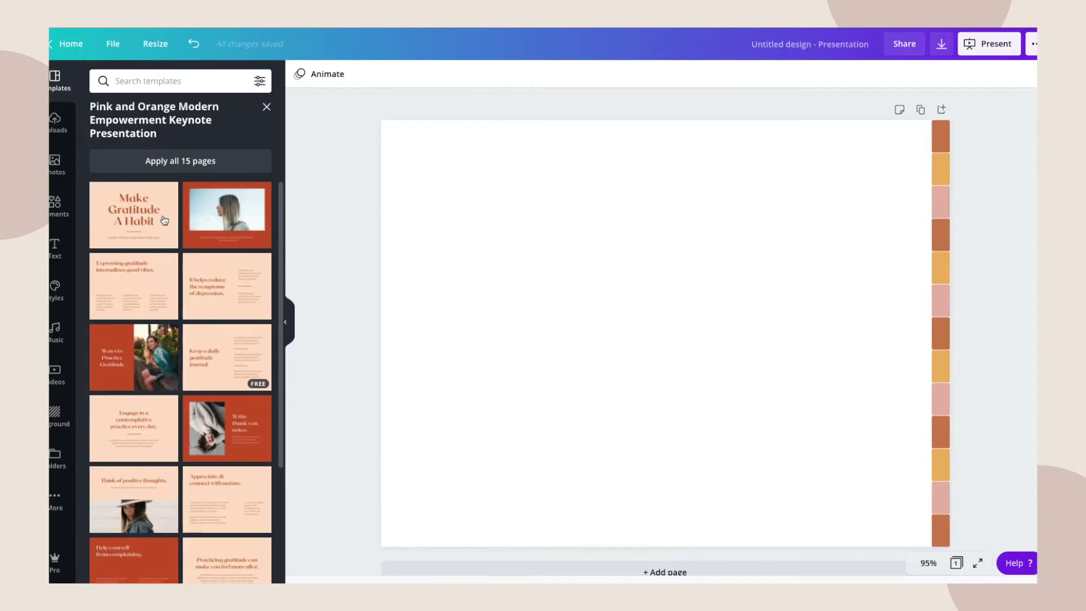
left_click(267, 106)
scroll(194, 400, "down", 10)
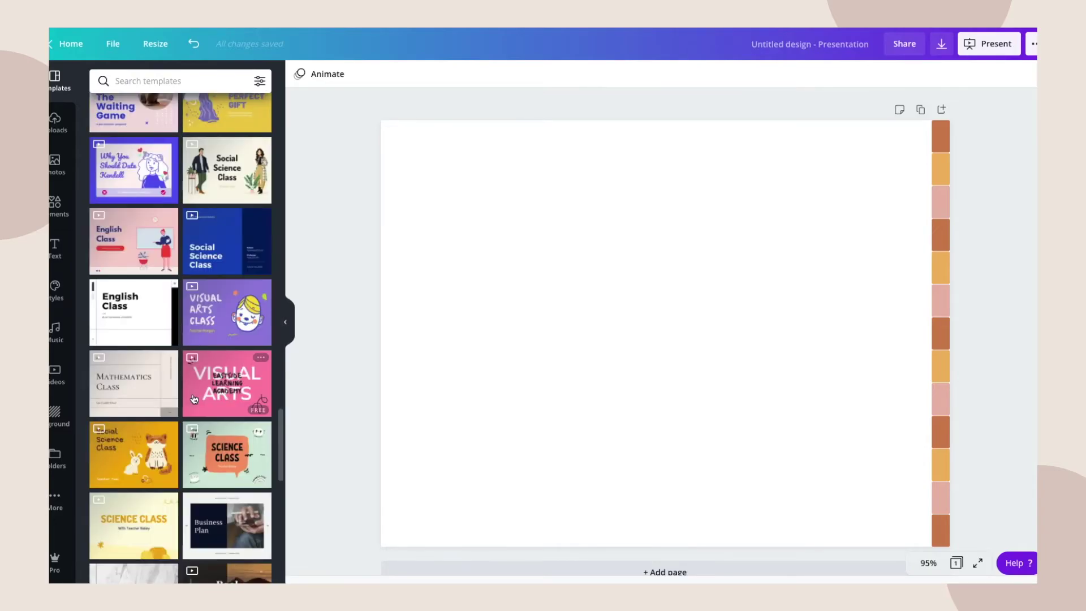
scroll(194, 399, "down", 1)
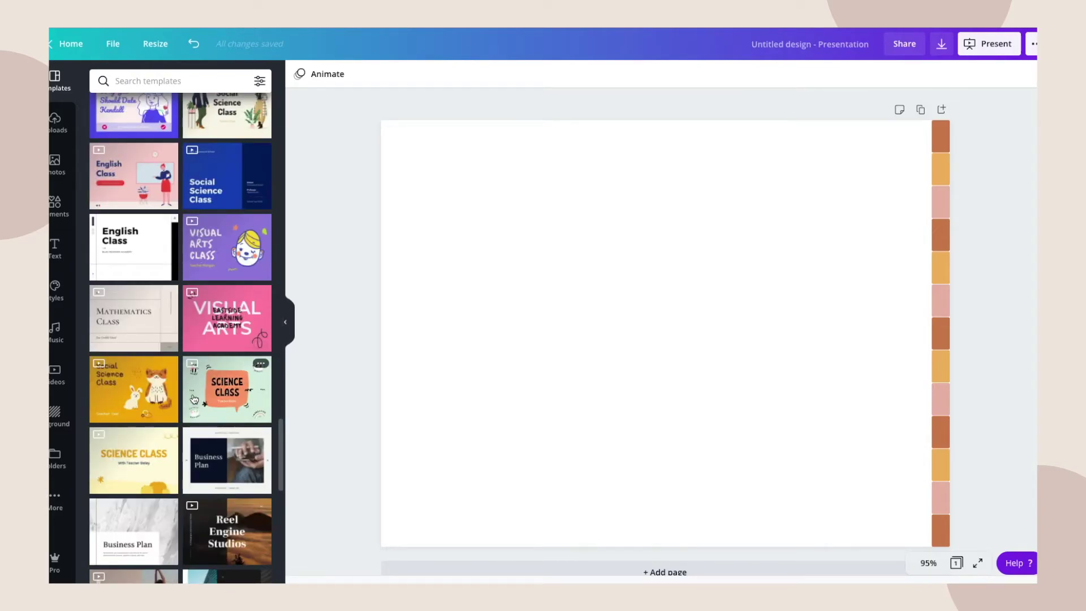
scroll(216, 394, "down", 4)
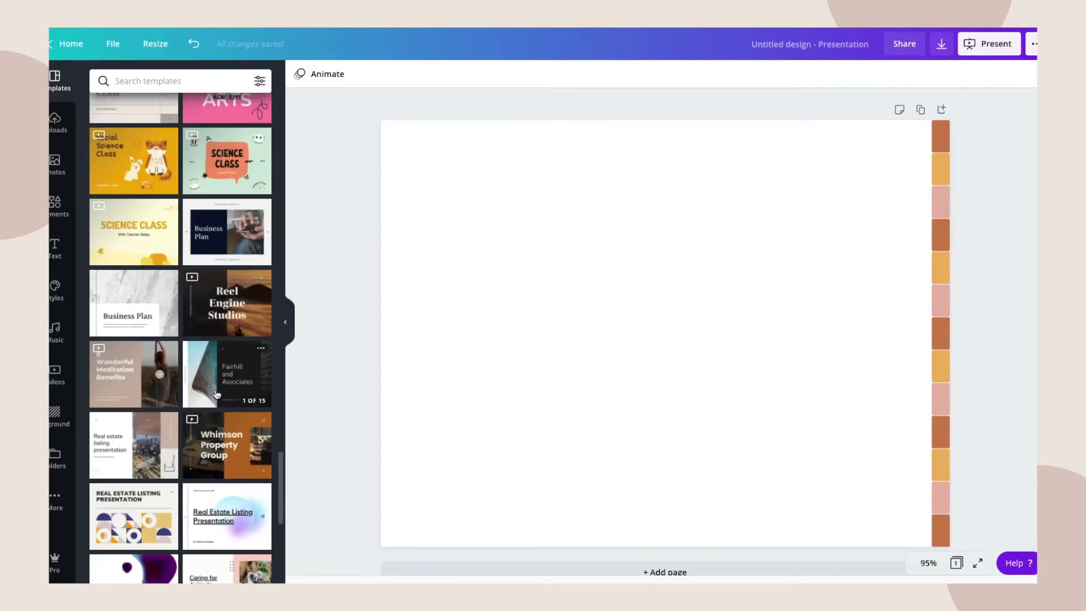
left_click(139, 439)
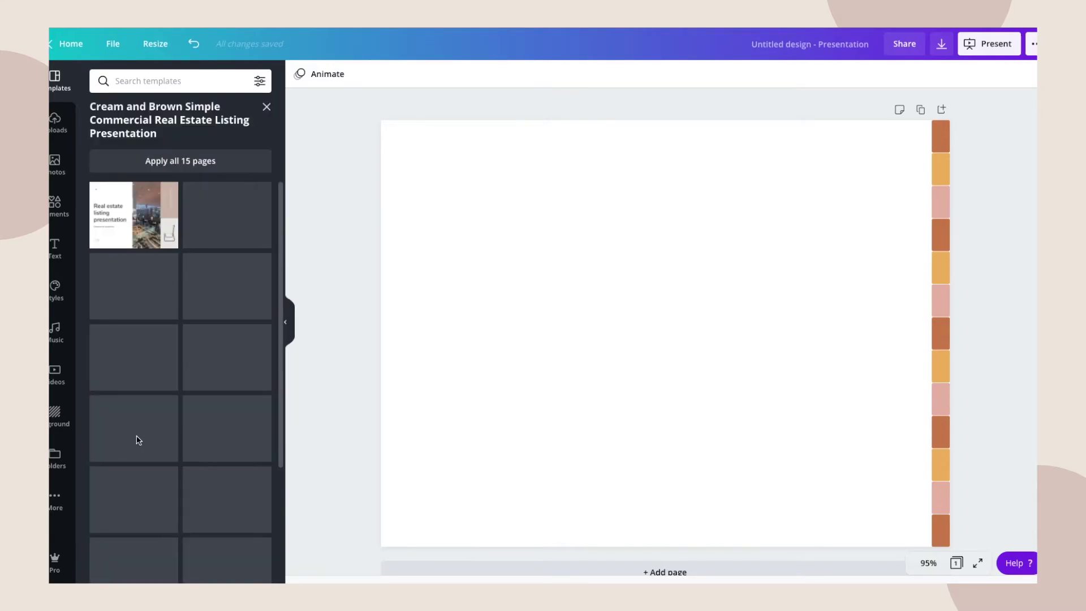
scroll(183, 443, "down", 3)
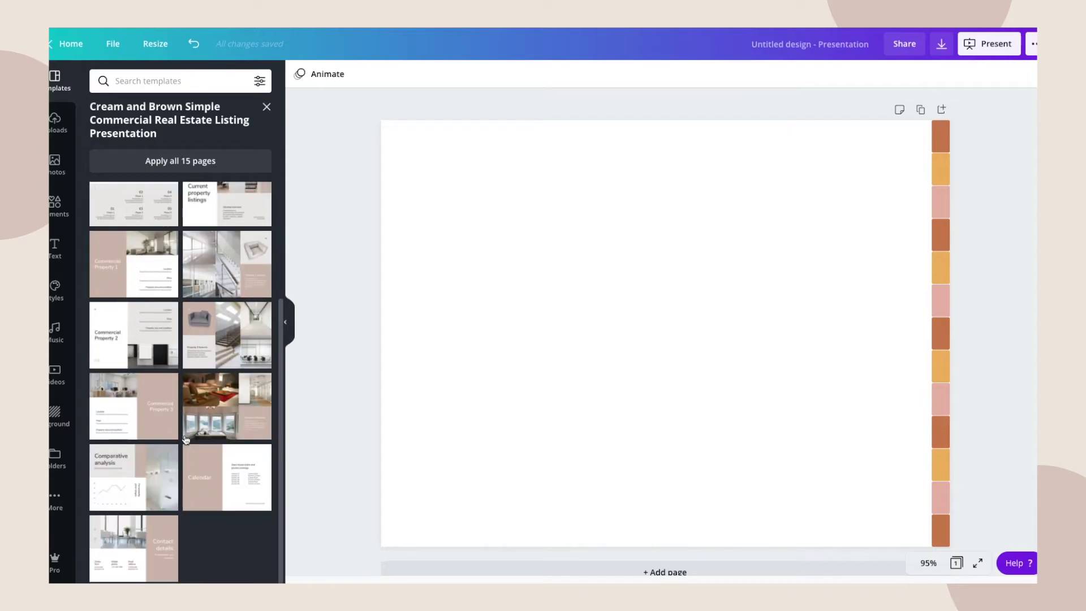
left_click(266, 107)
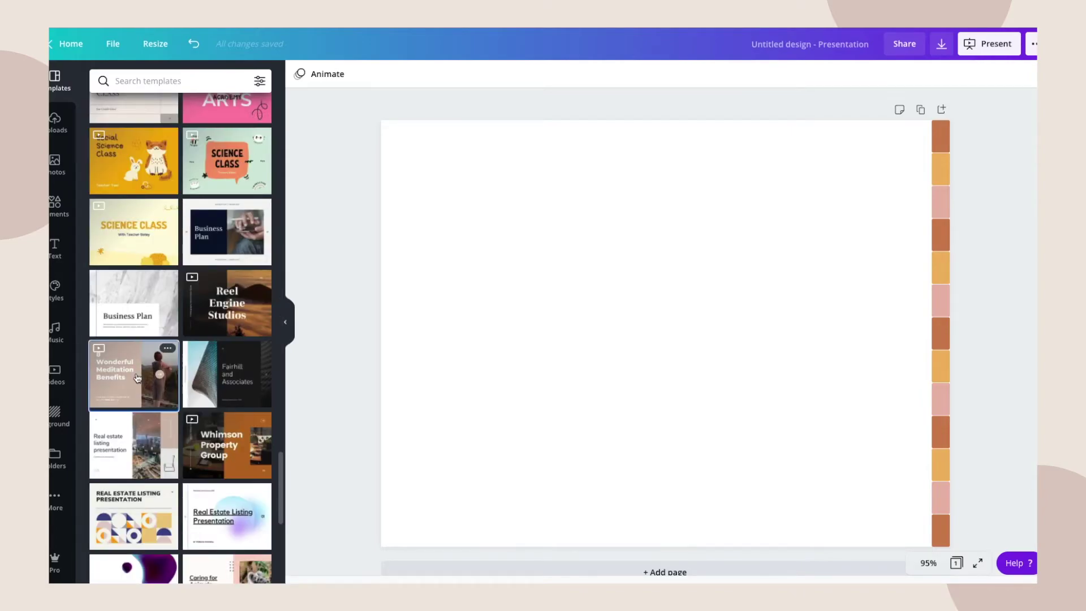
left_click(141, 346)
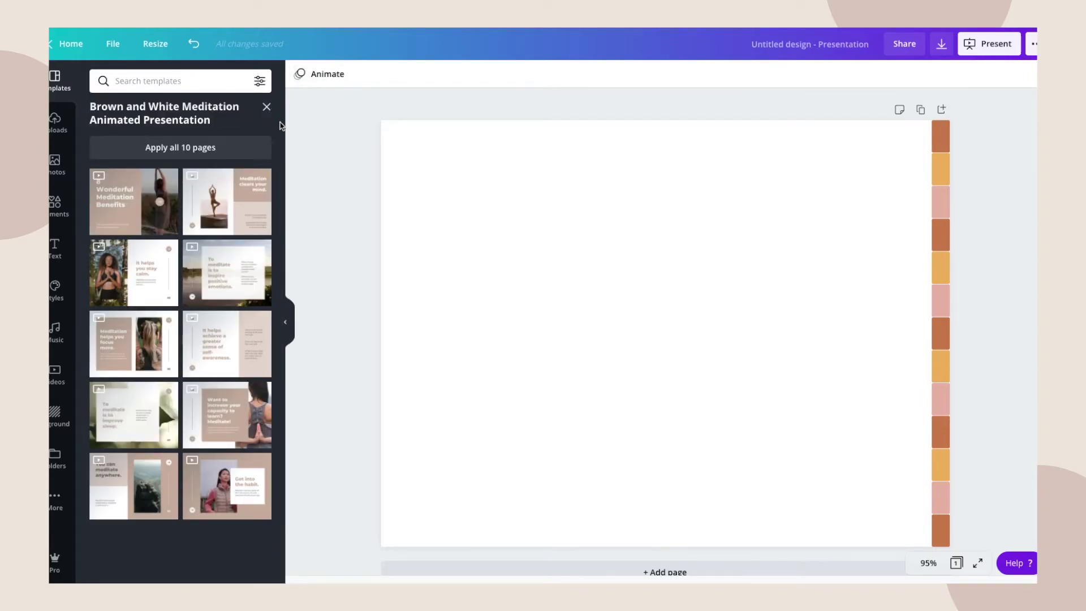
left_click(267, 108)
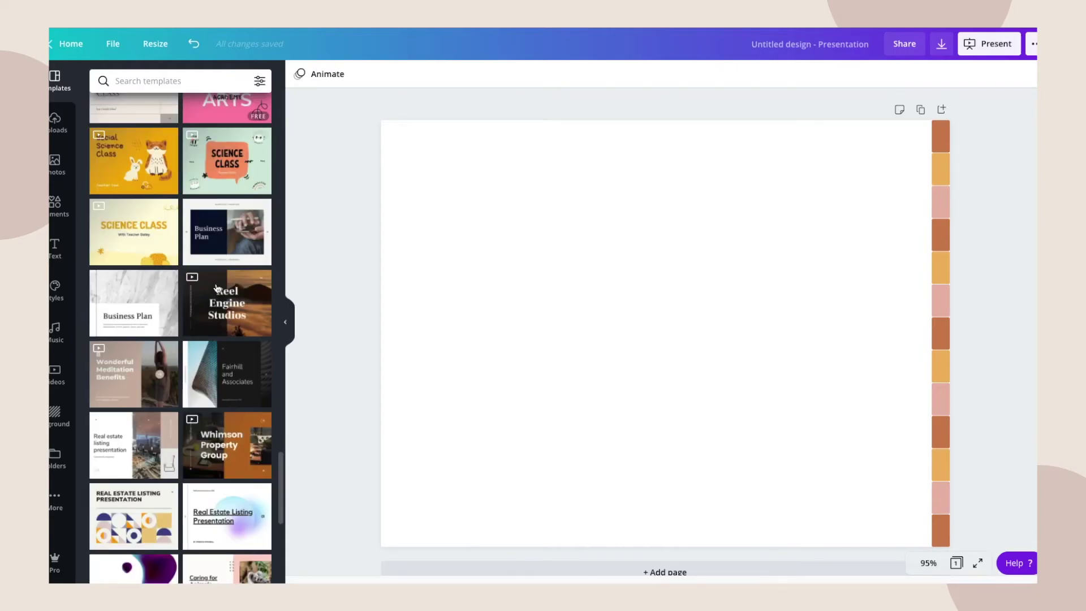
Preview Studio Solana and the modelling portfolio, then view the floral Your Business Name template's pages.
scroll(189, 393, "down", 10)
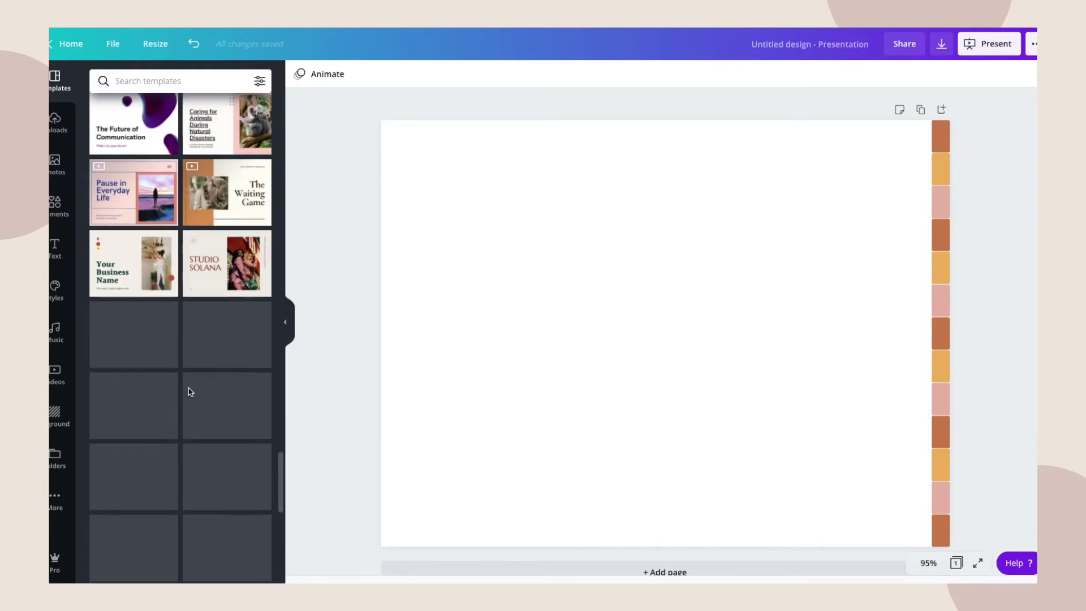
scroll(189, 392, "up", 5)
scroll(189, 392, "down", 5)
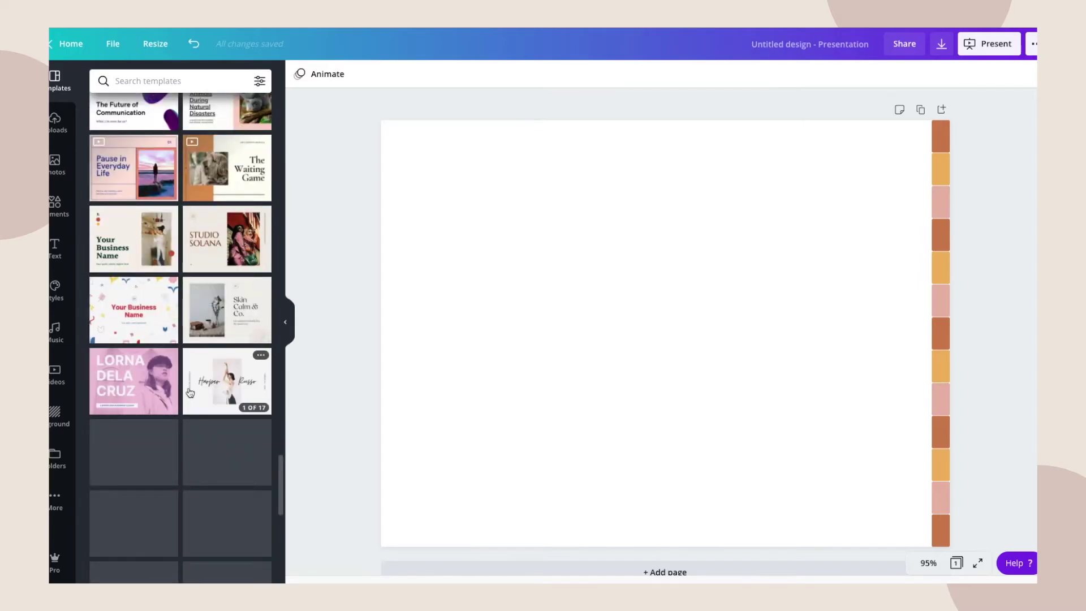
left_click(206, 243)
left_click(267, 108)
left_click(201, 391)
scroll(202, 391, "down", 4)
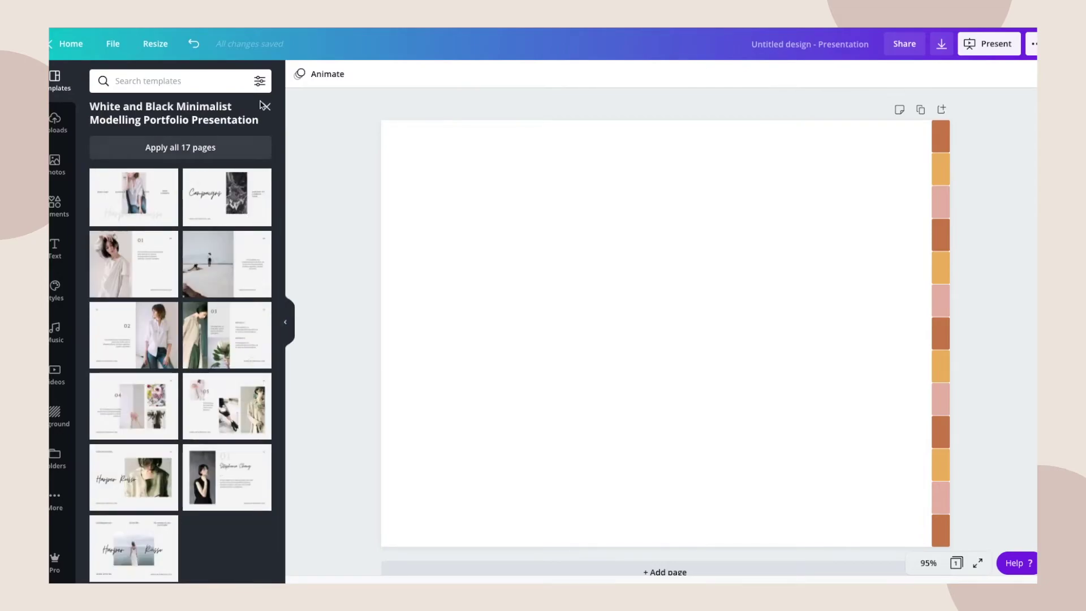
left_click(267, 108)
scroll(202, 389, "down", 7)
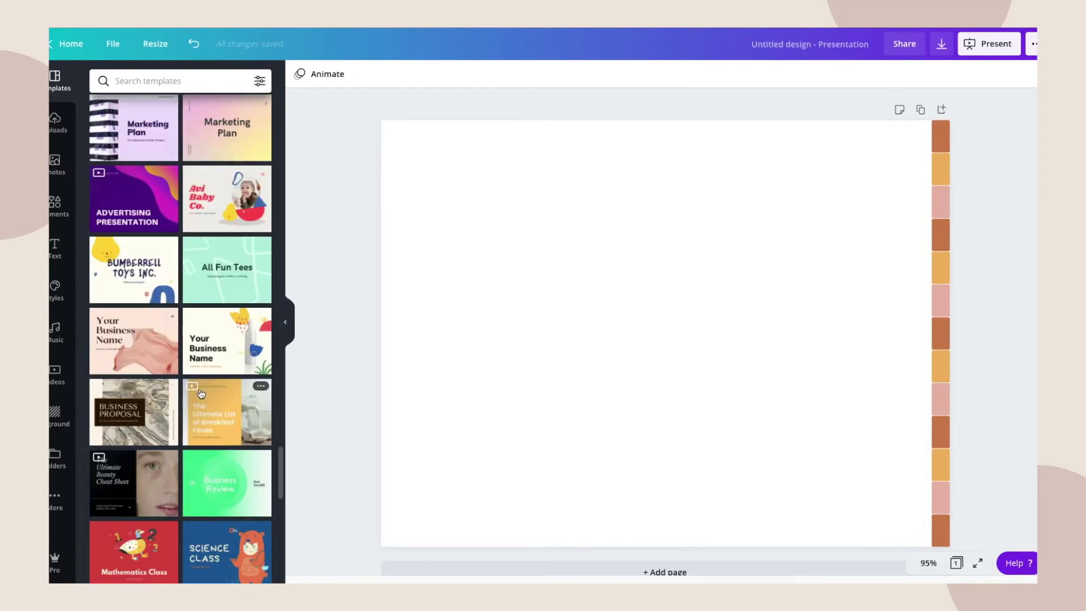
scroll(201, 392, "down", 6)
scroll(202, 393, "down", 1)
left_click(221, 434)
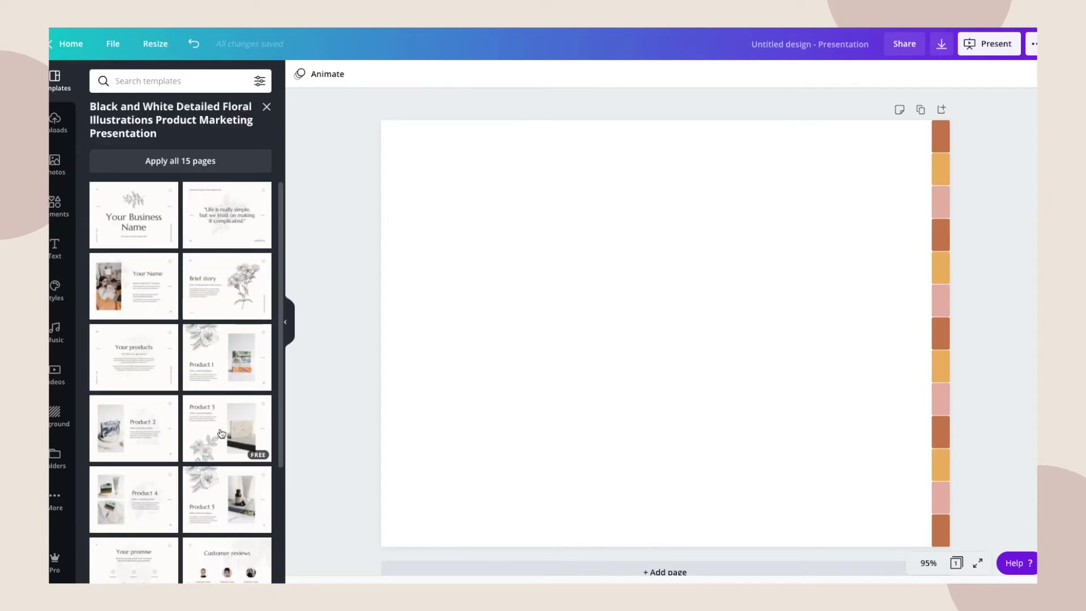
scroll(220, 434, "down", 1)
scroll(216, 402, "up", 1)
Apply the floral title slide, inspect its elements, then undo it.
left_click(142, 216)
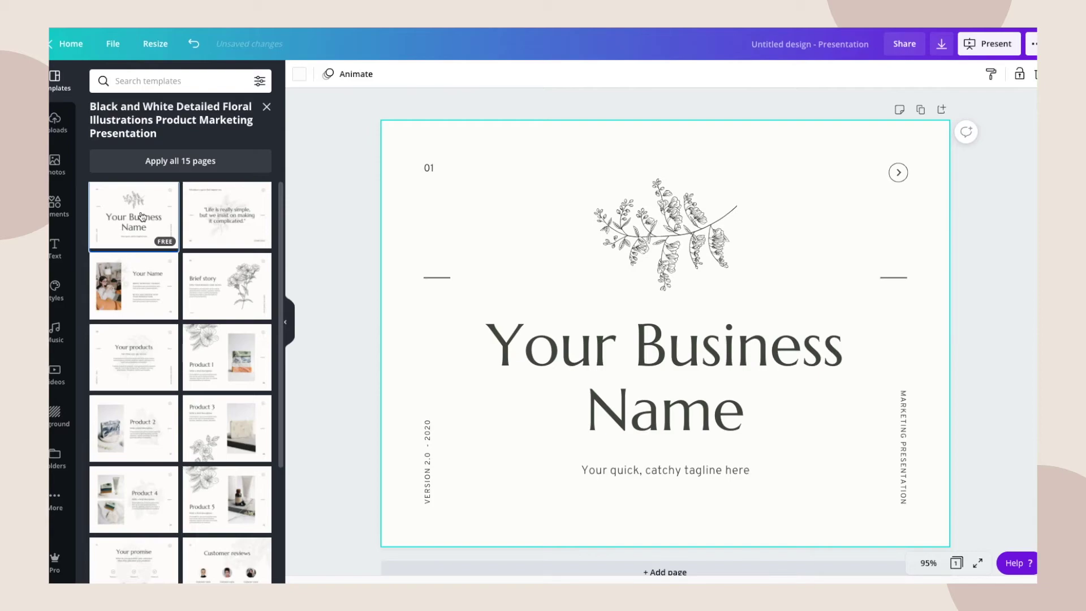
left_click(900, 174)
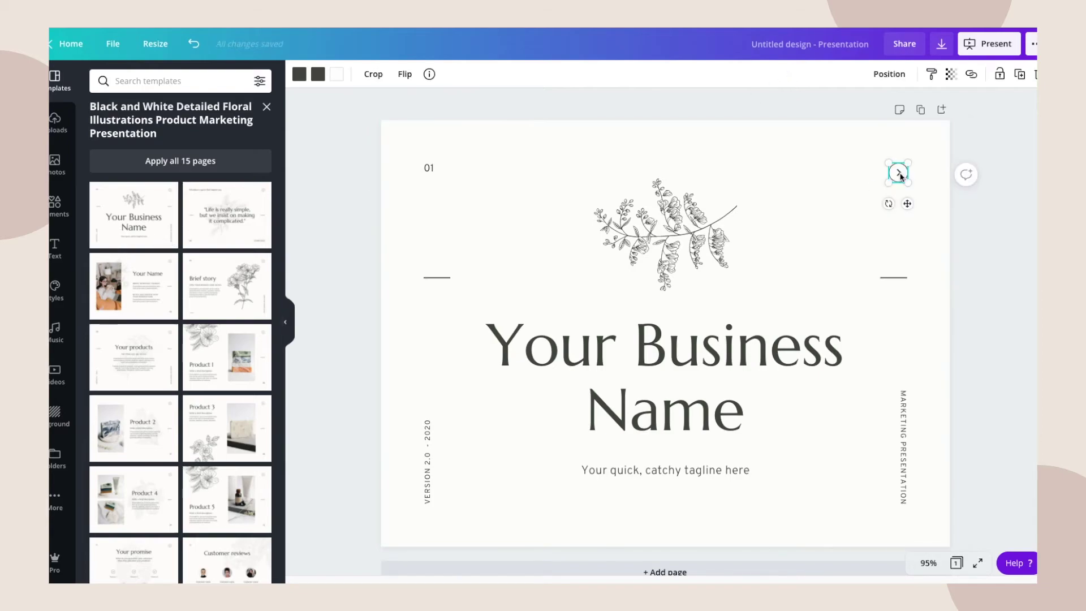
left_click(813, 208)
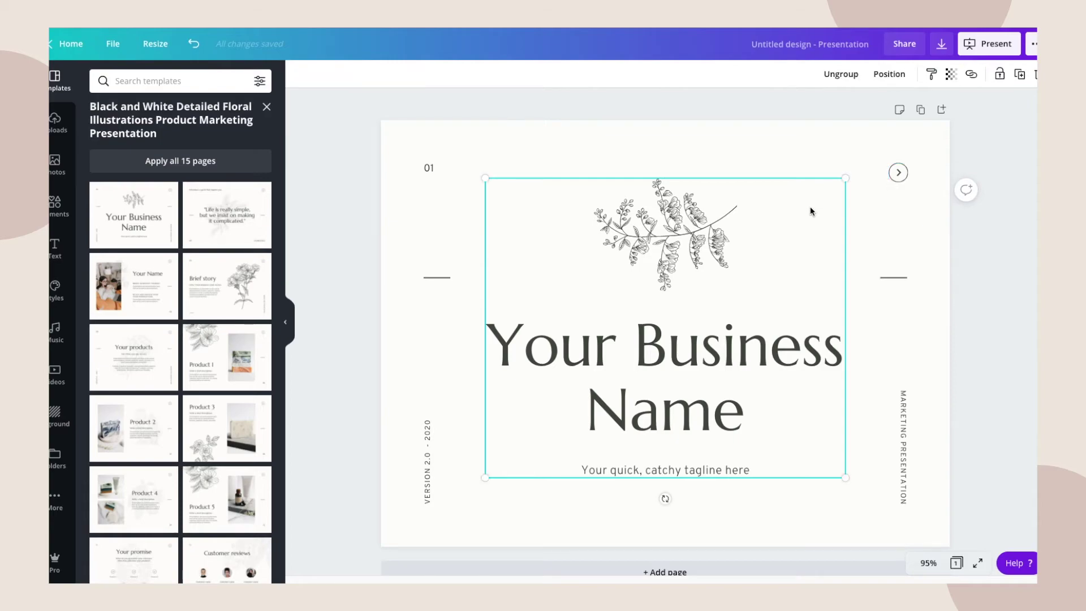
key("ctrl+z")
Duplicate the striped blank page and apply the floral title slide to Page 1.
scroll(1011, 263, "down", 1)
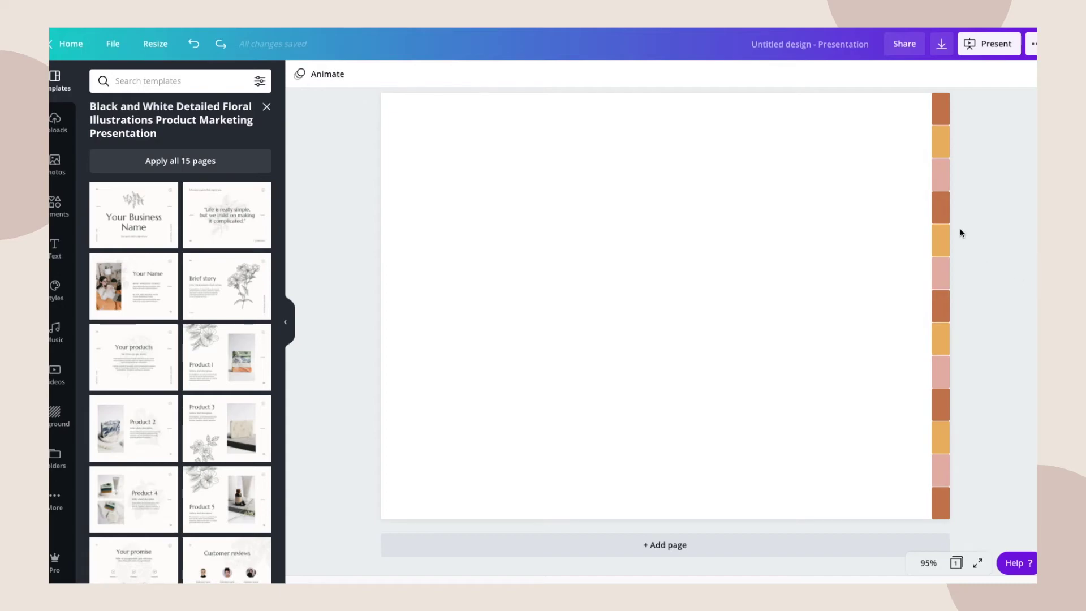
mouse_move(890, 182)
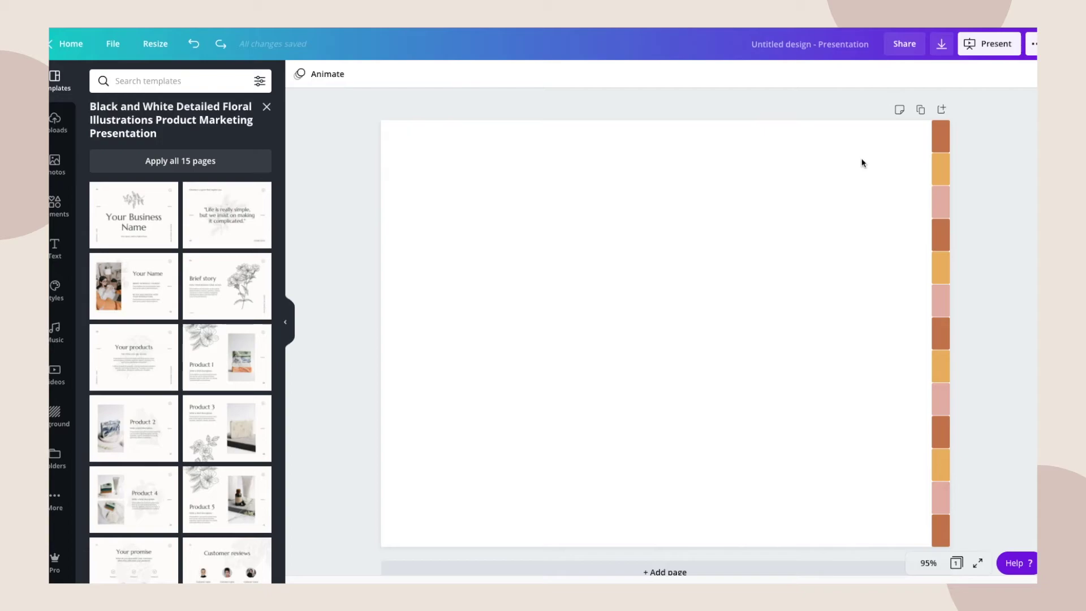
left_click(922, 112)
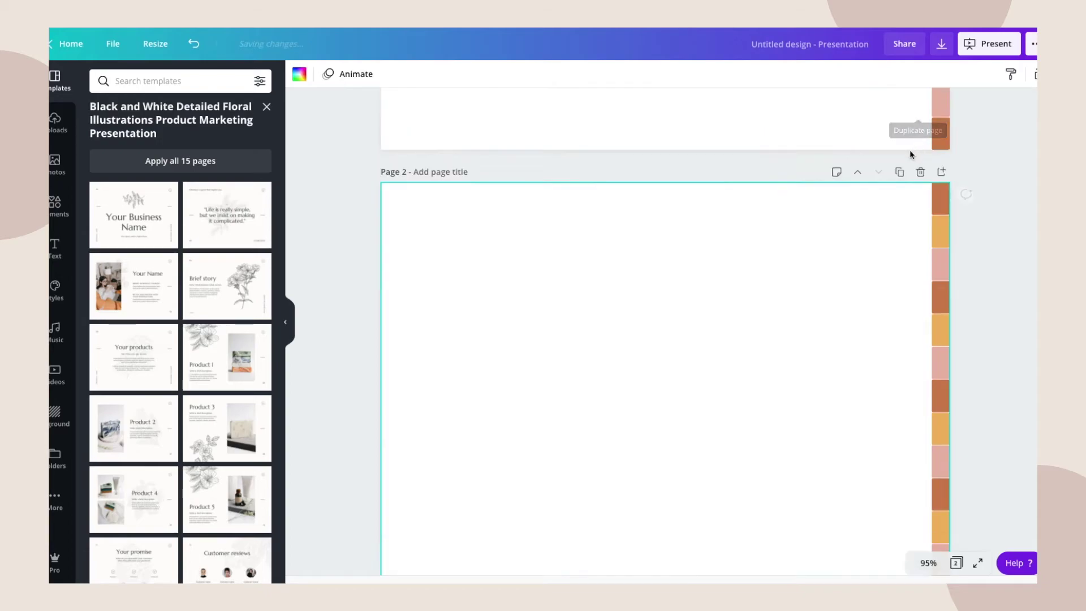
scroll(843, 275, "up", 5)
left_click(790, 267)
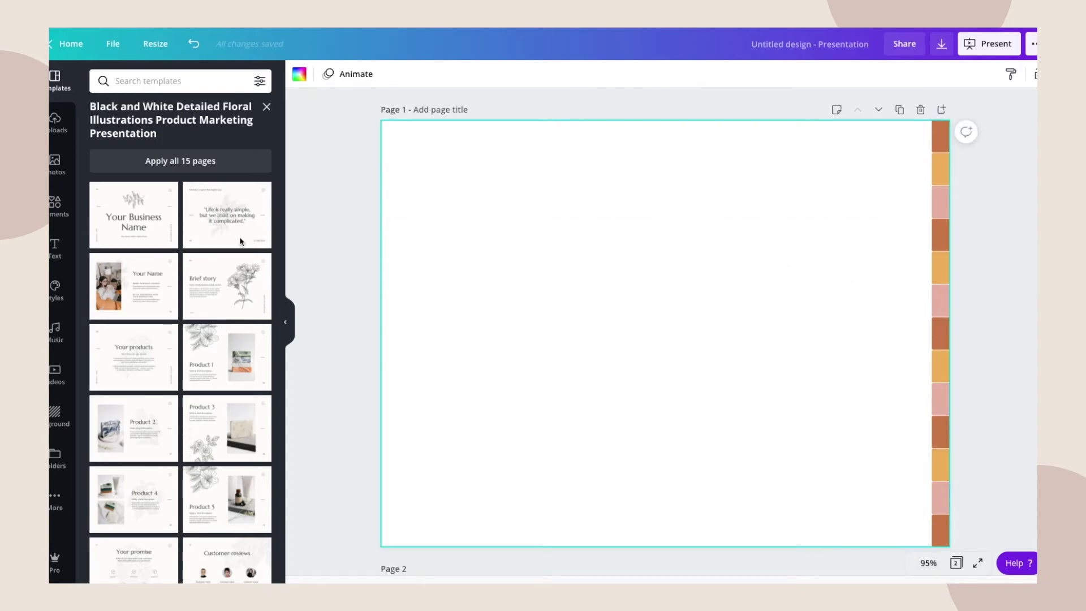
left_click(147, 223)
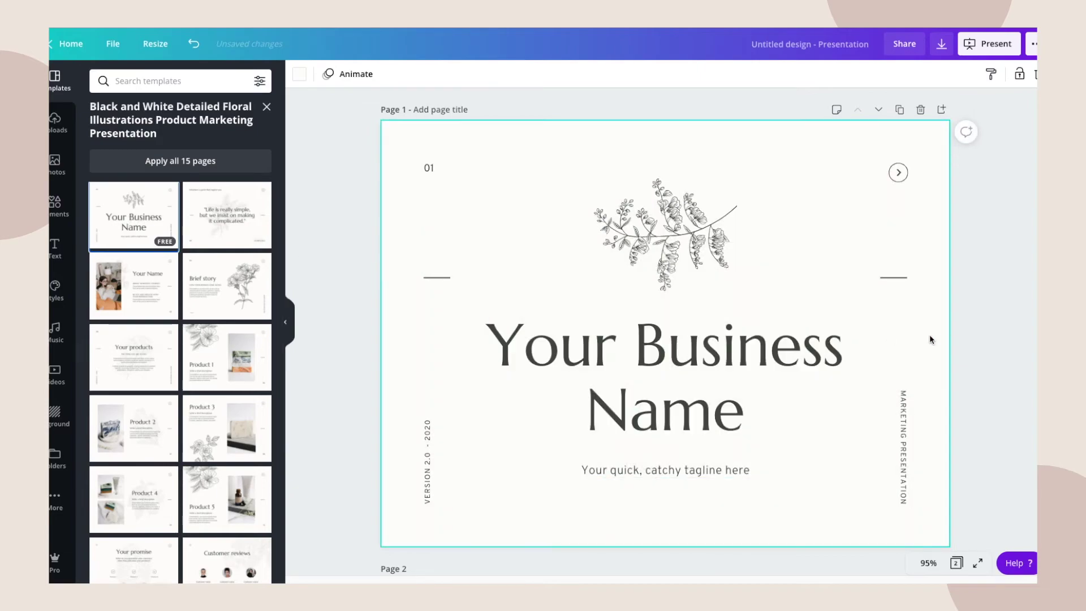
Replace the cover title with '2021 Planner'.
left_click(630, 362)
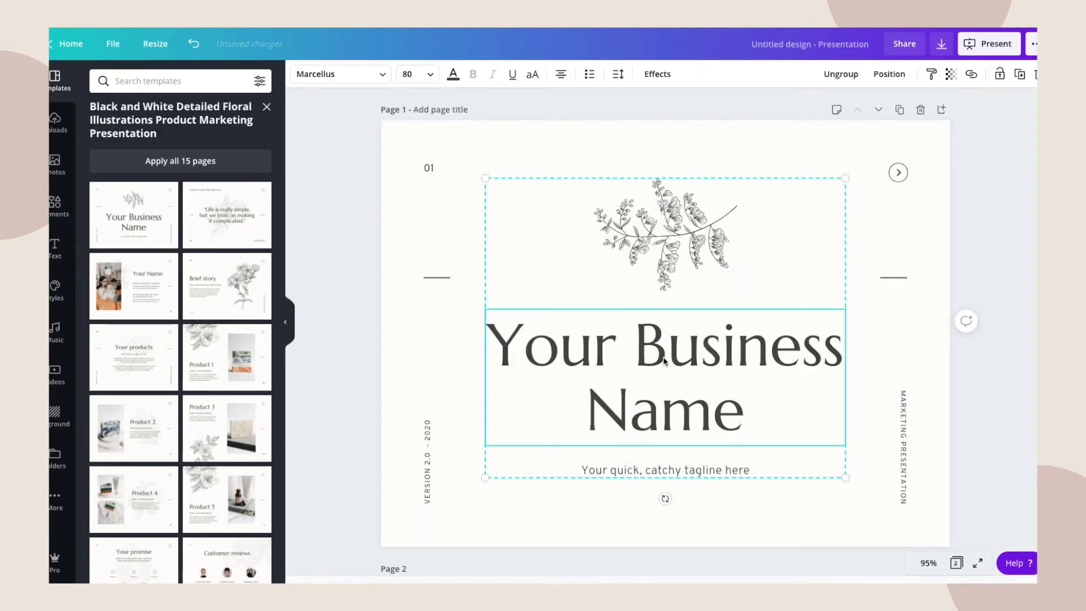
left_click(404, 355)
left_click_drag(444, 319, 750, 465)
double_click(700, 349)
key("BackSpace")
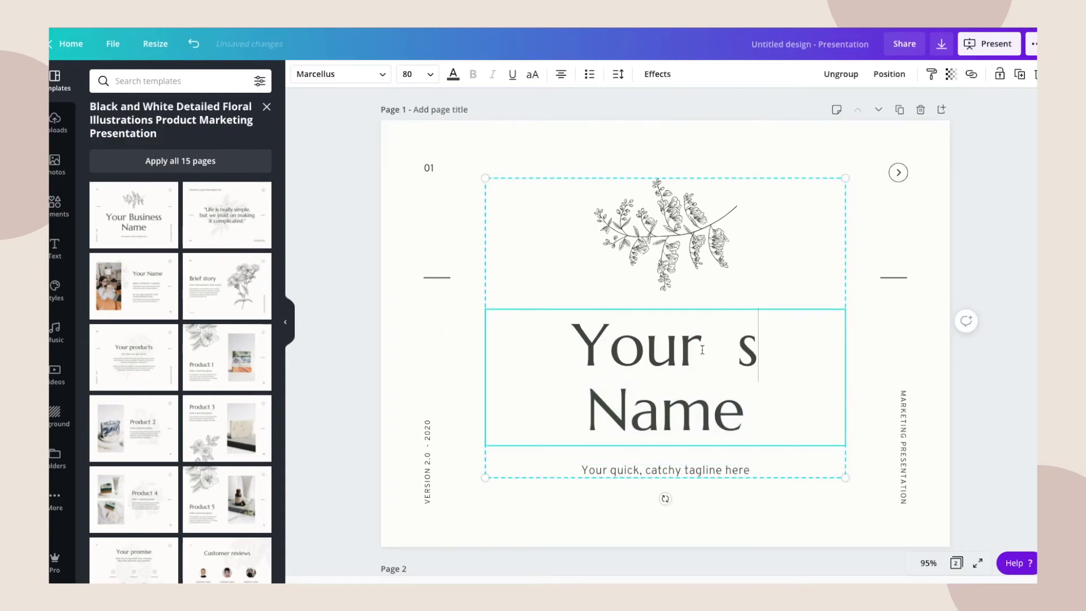
key("ctrl+a")
type("2021 Planner")
left_click(699, 506)
Delete the tagline, the vertical MARKETING PRESENTATION text and the arrow icon.
left_click(687, 438)
key("Delete")
left_click(701, 493)
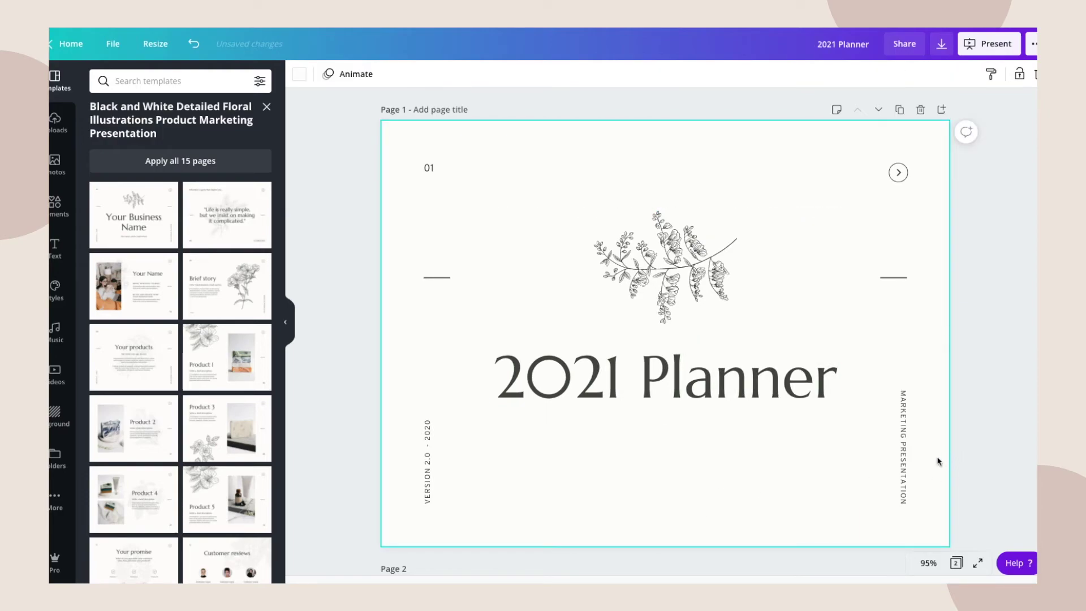
left_click(905, 465)
double_click(902, 464)
key("BackSpace")
left_click(898, 172)
key("Delete")
Delete the 01 page number and VERSION 2.0 - 2020 text, and put Planner below 2021.
left_click(430, 168)
key("Delete")
left_click(428, 480)
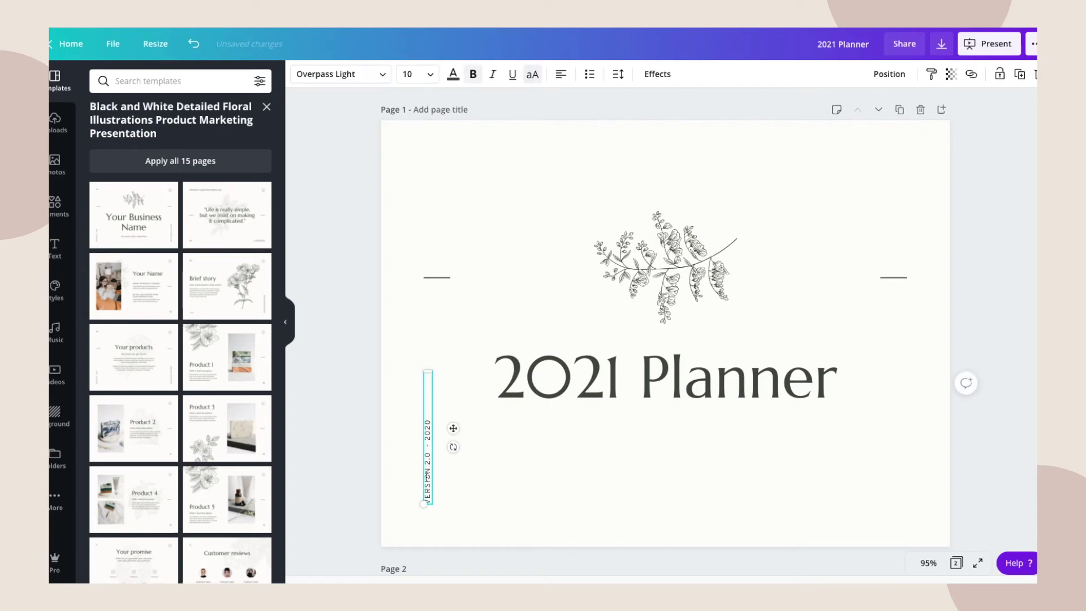
key("Delete")
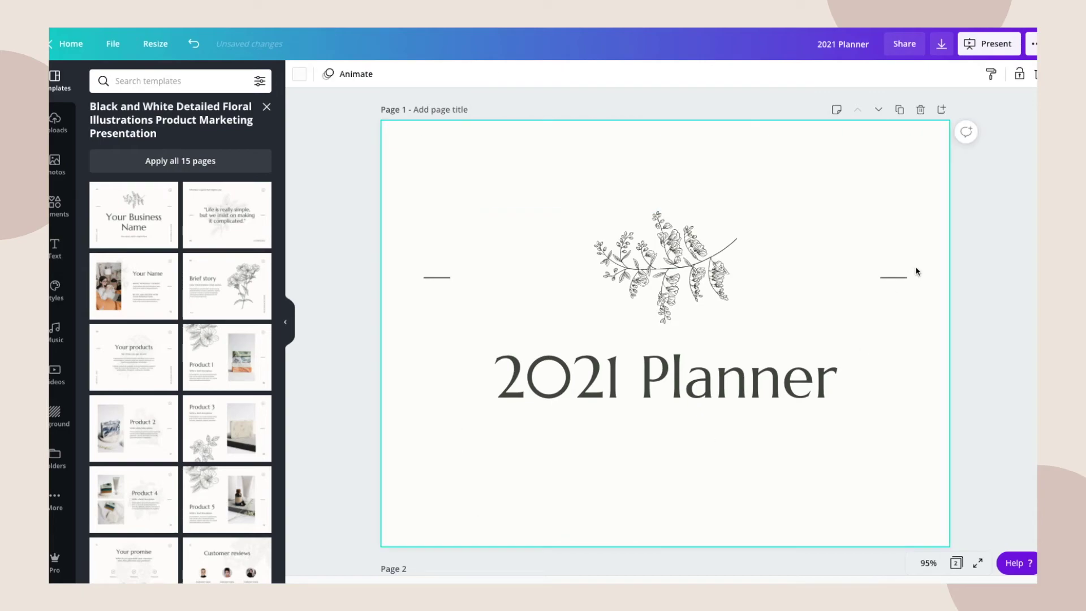
left_click(643, 390)
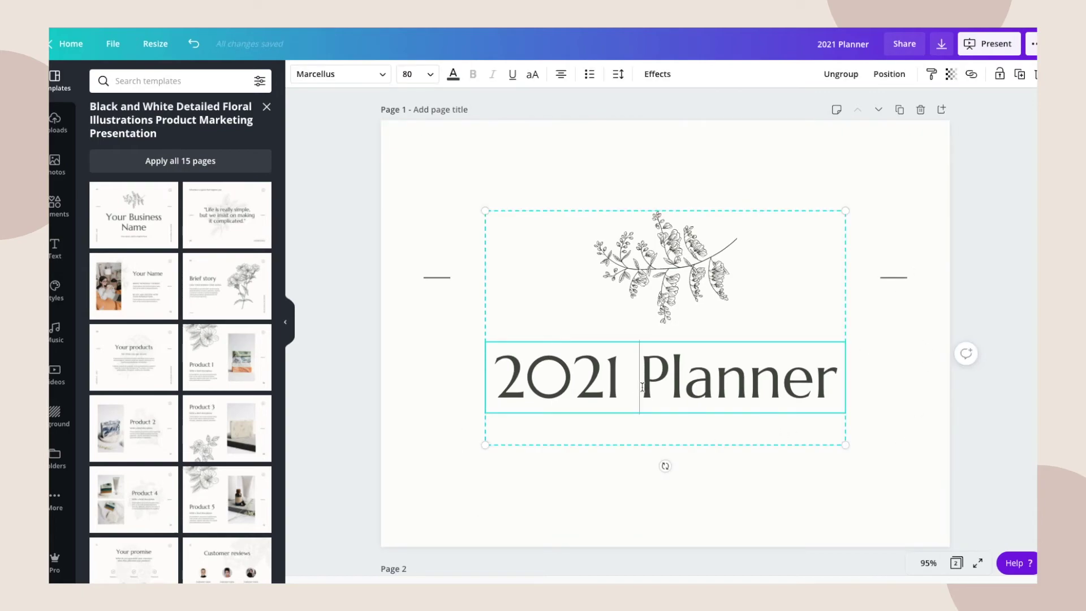
key("Return")
left_click(804, 519)
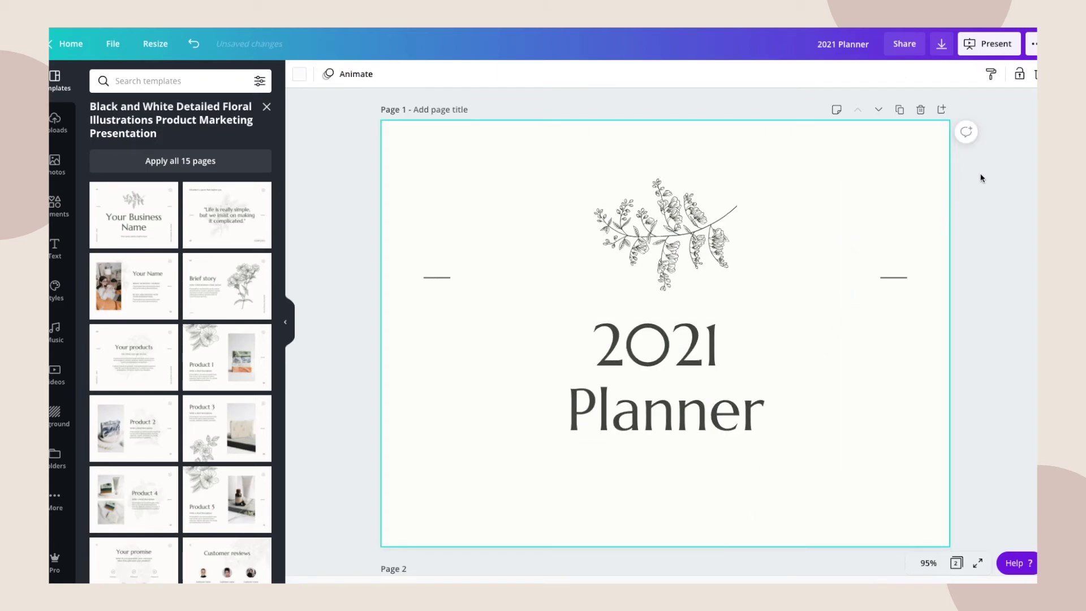
Drag the right and left dash lines inward toward the floral branch.
left_click(892, 277)
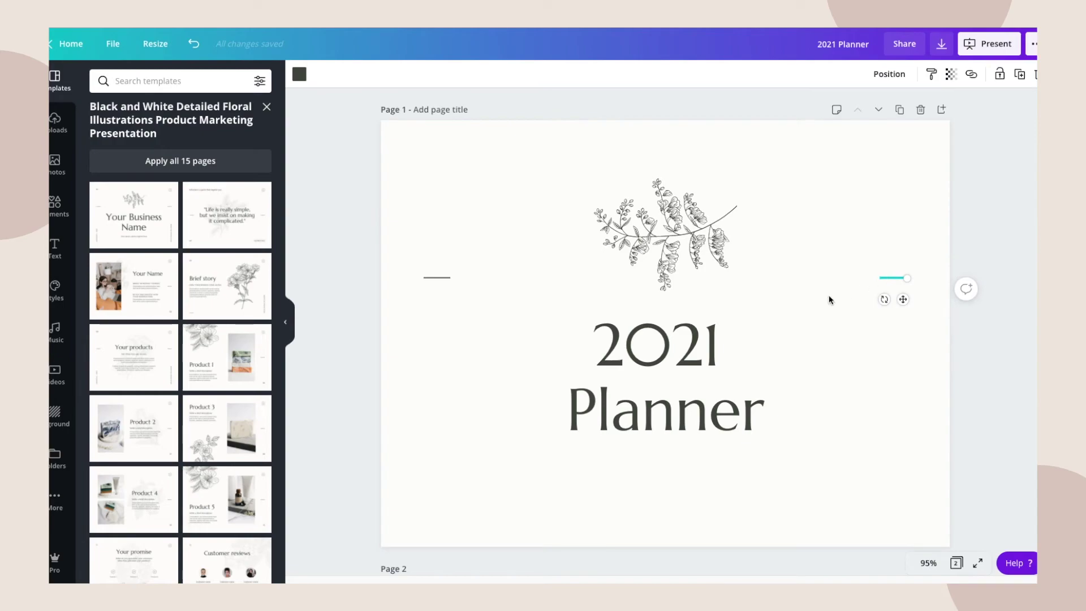
mouse_move(873, 276)
left_mouse_down()
mouse_move(770, 271)
mouse_move(878, 277)
left_mouse_up()
left_click(868, 308)
left_click(887, 276)
left_click(908, 328)
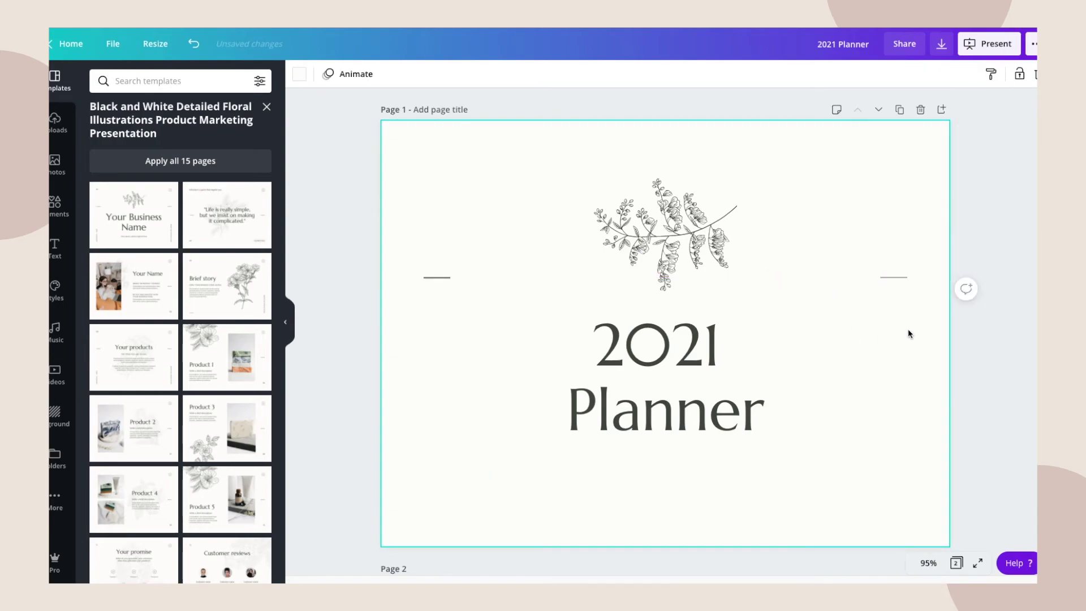
left_click(894, 277)
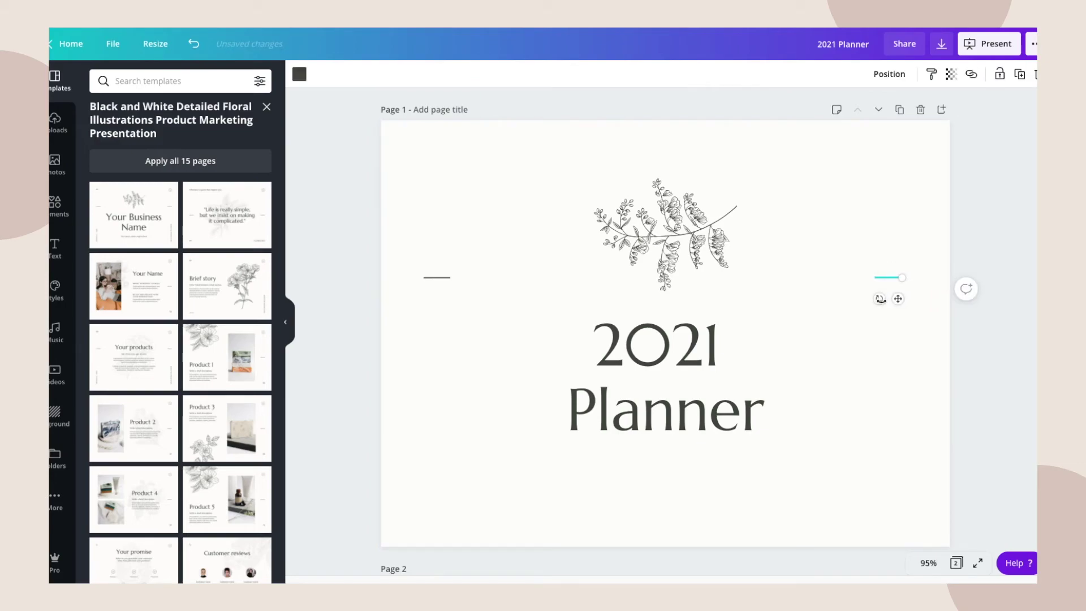
left_click_drag(899, 299, 795, 302)
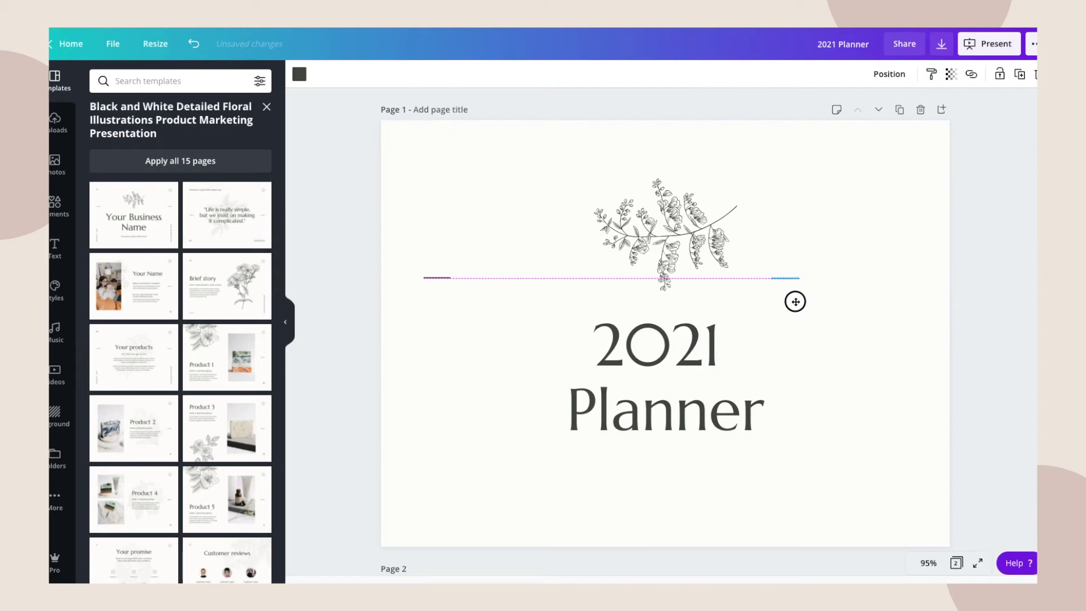
left_click(444, 293)
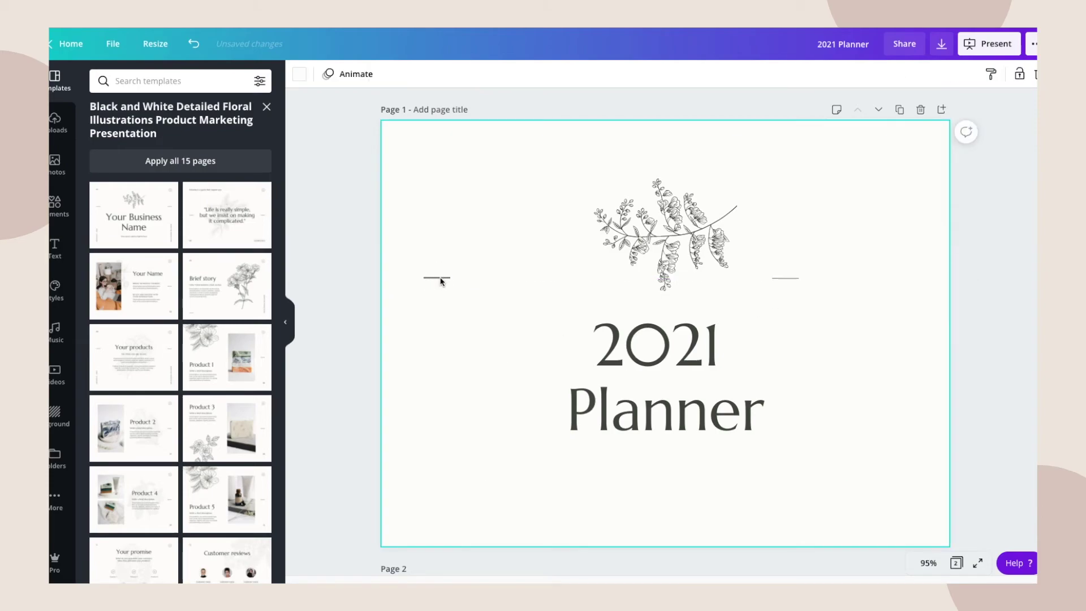
left_click(445, 279)
left_click_drag(452, 300, 549, 302)
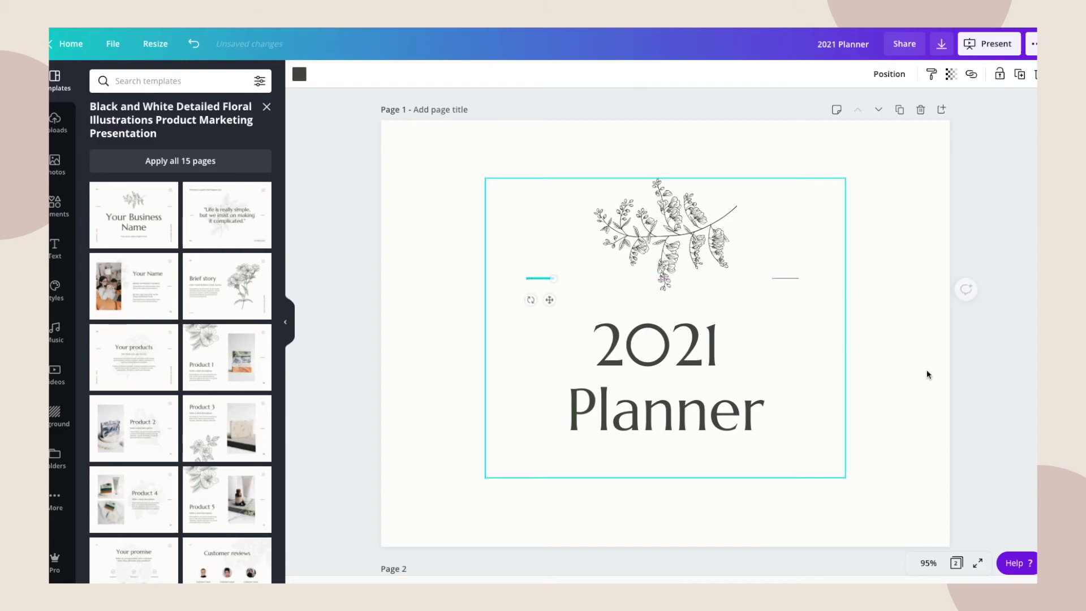
left_click(881, 395)
Add a blank third page after the tabbed Page 2.
scroll(901, 417, "down", 5)
scroll(902, 417, "up", 3)
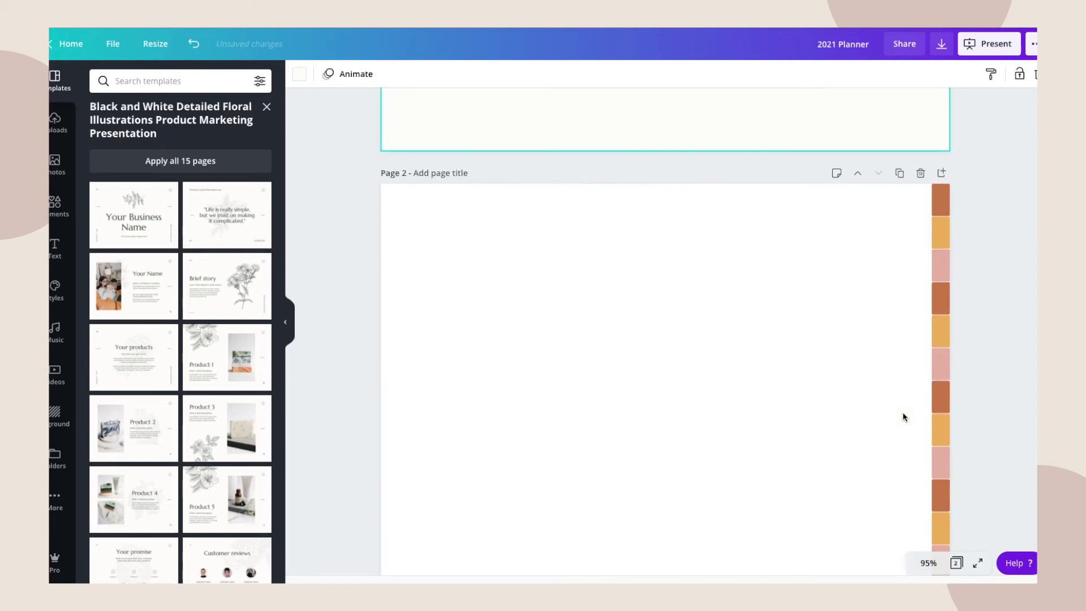
scroll(793, 385, "up", 3)
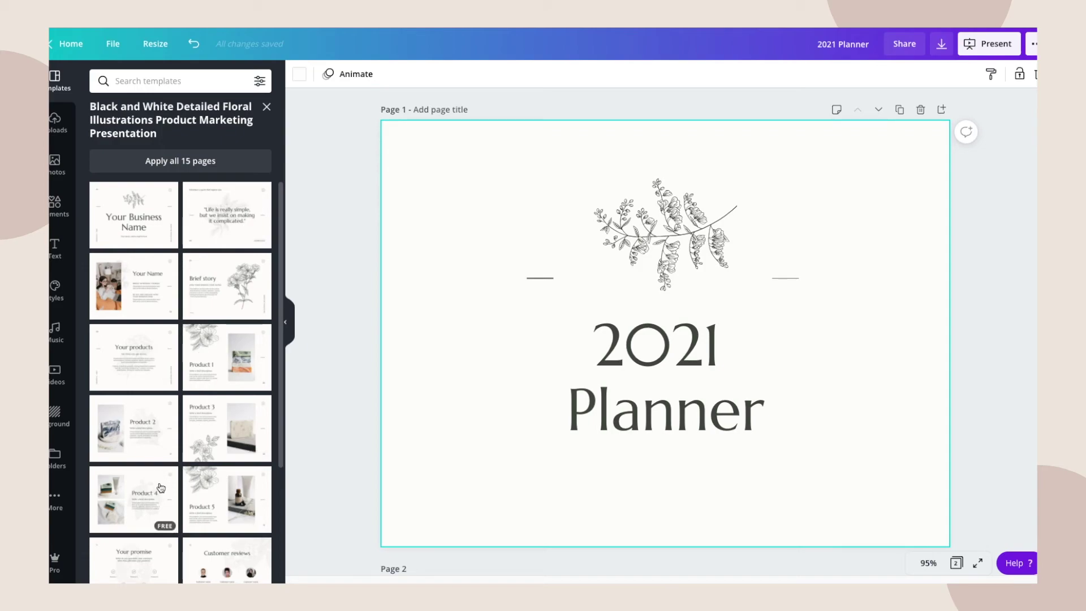
scroll(184, 480, "down", 2)
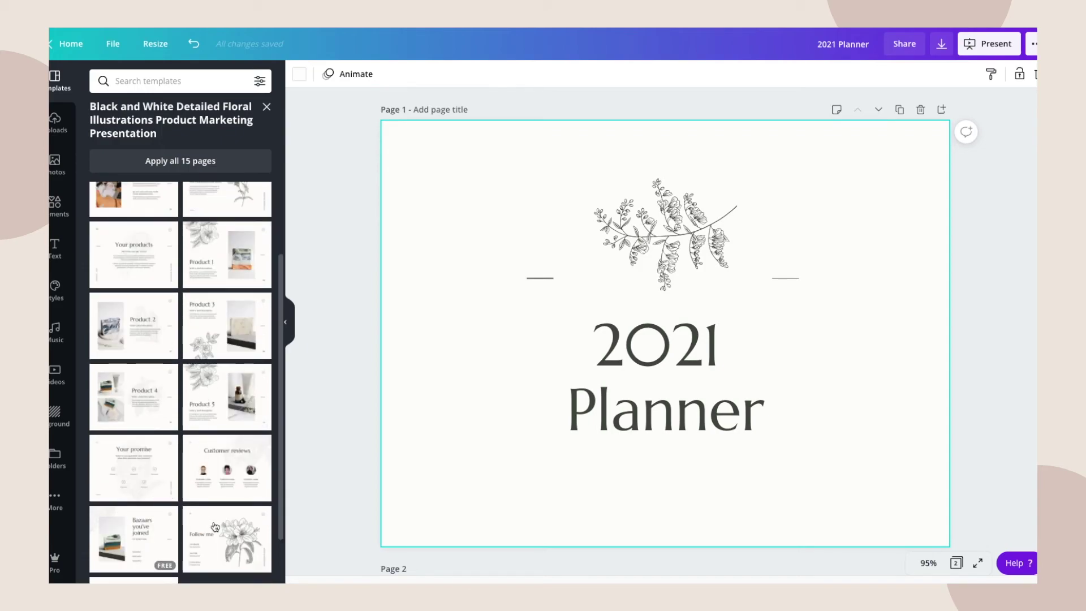
scroll(193, 526, "down", 1)
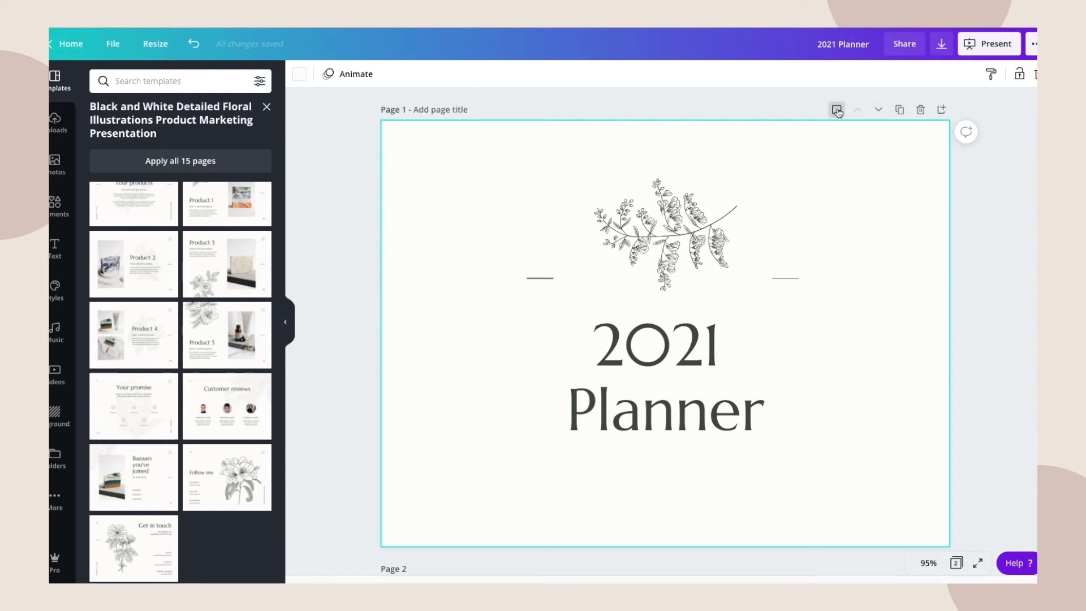
scroll(981, 324, "down", 4)
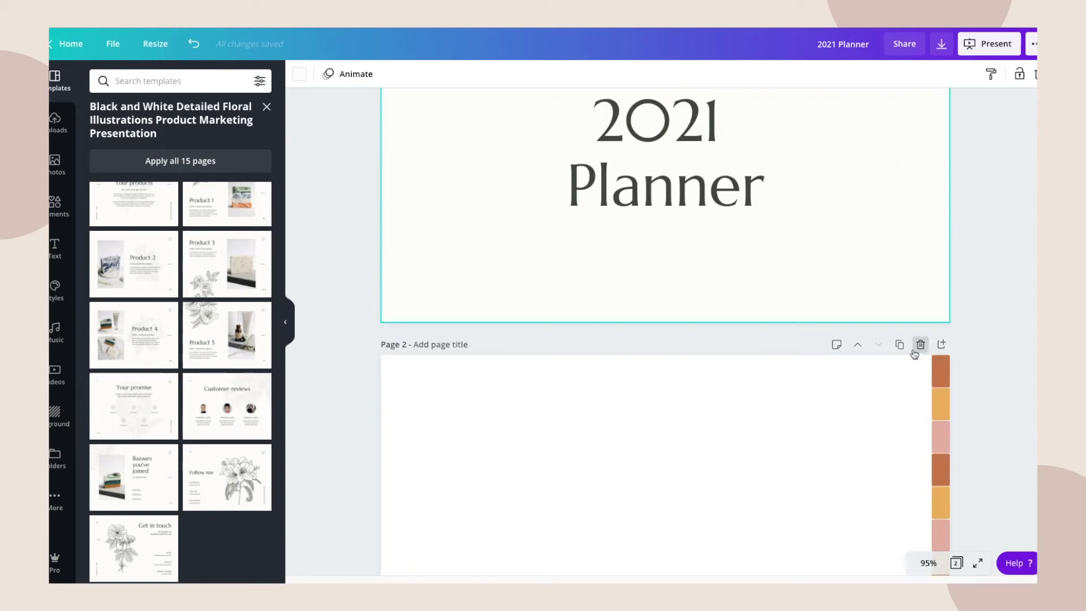
left_click(838, 345)
left_click(914, 346)
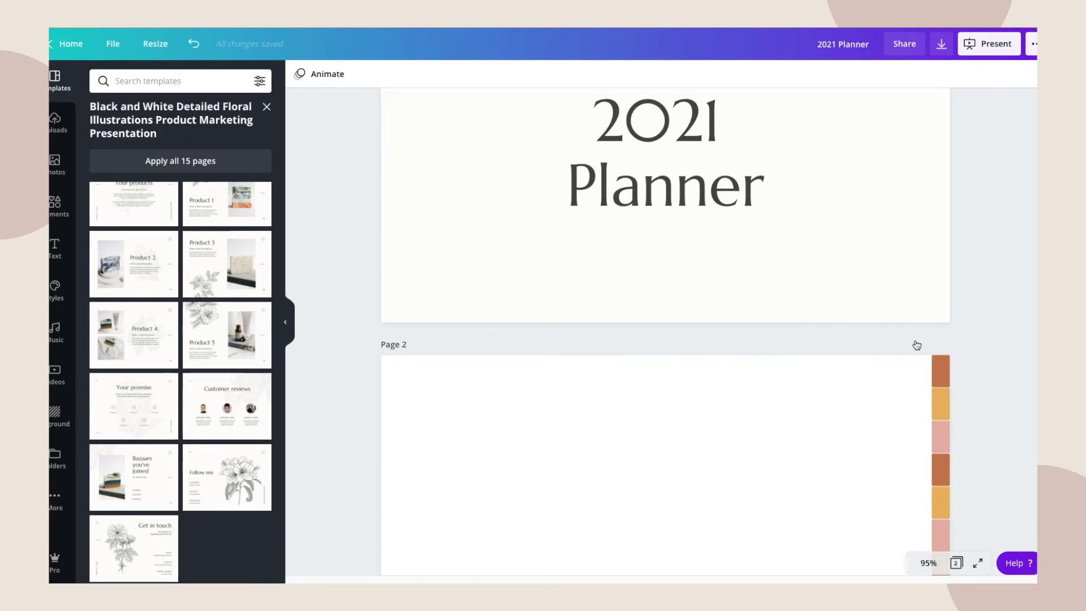
scroll(928, 339, "up", 2)
scroll(947, 351, "down", 2)
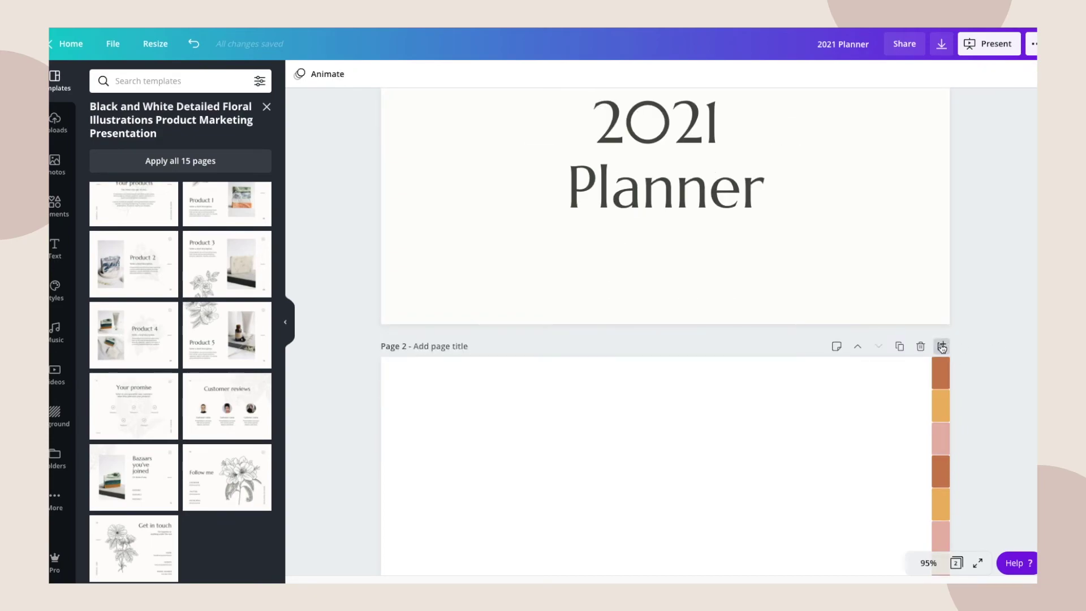
left_click(941, 345)
scroll(843, 321, "up", 10)
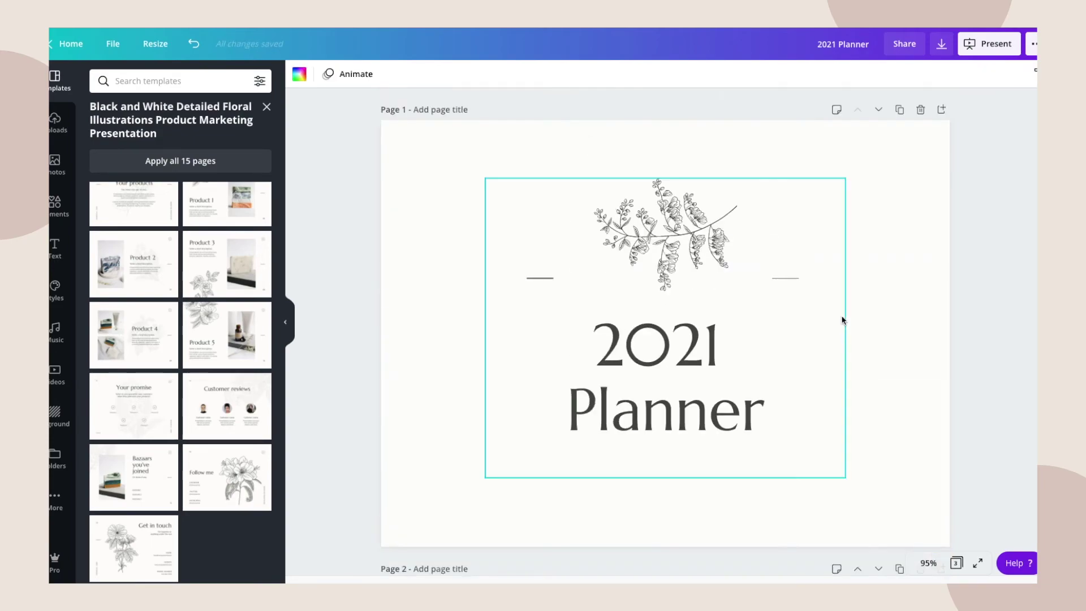
Insert a new page after the cover and apply the floral quote layout to it.
left_click(943, 110)
scroll(669, 245, "down", 5)
scroll(671, 247, "up", 2)
scroll(405, 257, "down", 4)
scroll(405, 257, "up", 3)
scroll(193, 250, "up", 2)
scroll(193, 250, "up", 2)
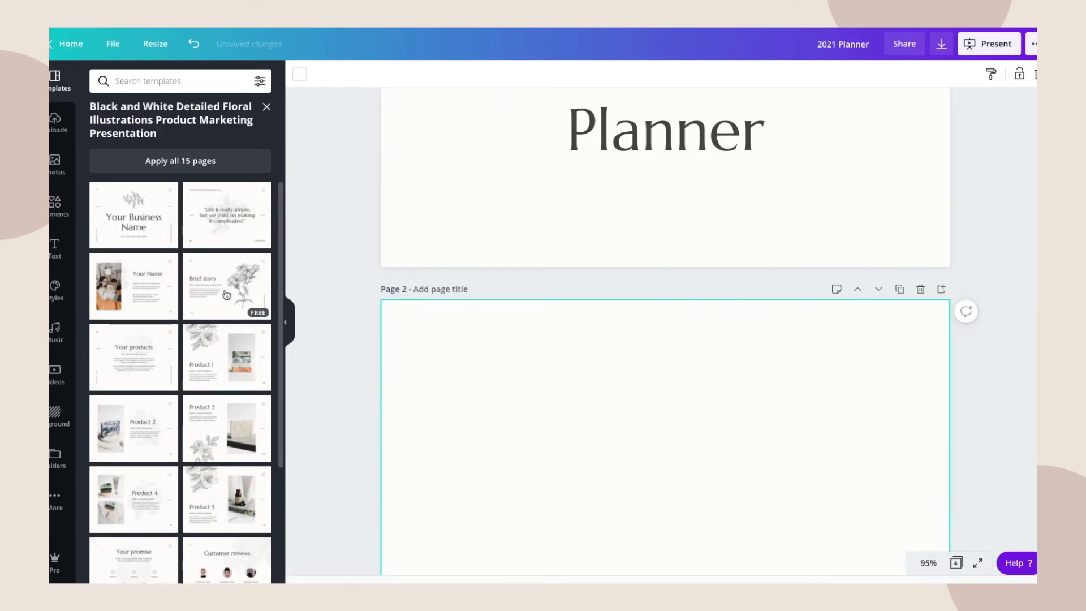
left_click(225, 225)
Remove the quote text, remaining text and dash lines from Page 2.
scroll(623, 347, "down", 2)
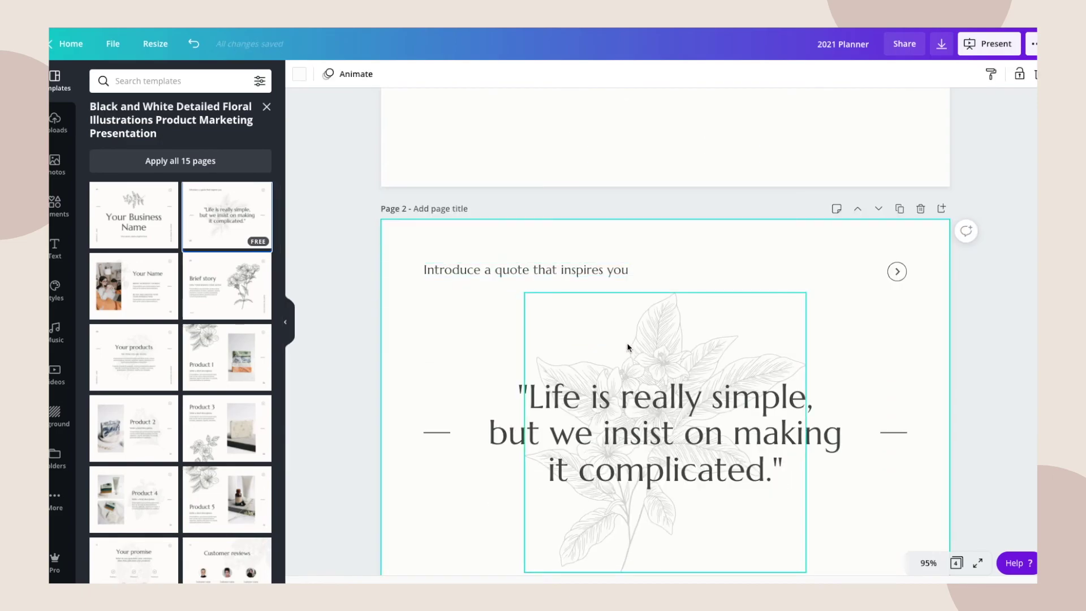
left_click(628, 390)
key("Delete")
scroll(622, 348, "down", 4)
left_click(432, 189)
key("Delete")
scroll(985, 354, "up", 3)
Add another page using the Brief story floral layout and delete its text group.
left_click(941, 169)
left_click(226, 286)
left_click(543, 451)
key("Delete")
key("Delete")
Fade the Brief story page's flower drawing by lowering its transparency.
scroll(554, 376, "down", 2)
scroll(555, 376, "up", 2)
left_click(769, 367)
left_click(951, 74)
left_click_drag(883, 104, 854, 104)
key("Escape")
scroll(668, 339, "down", 3)
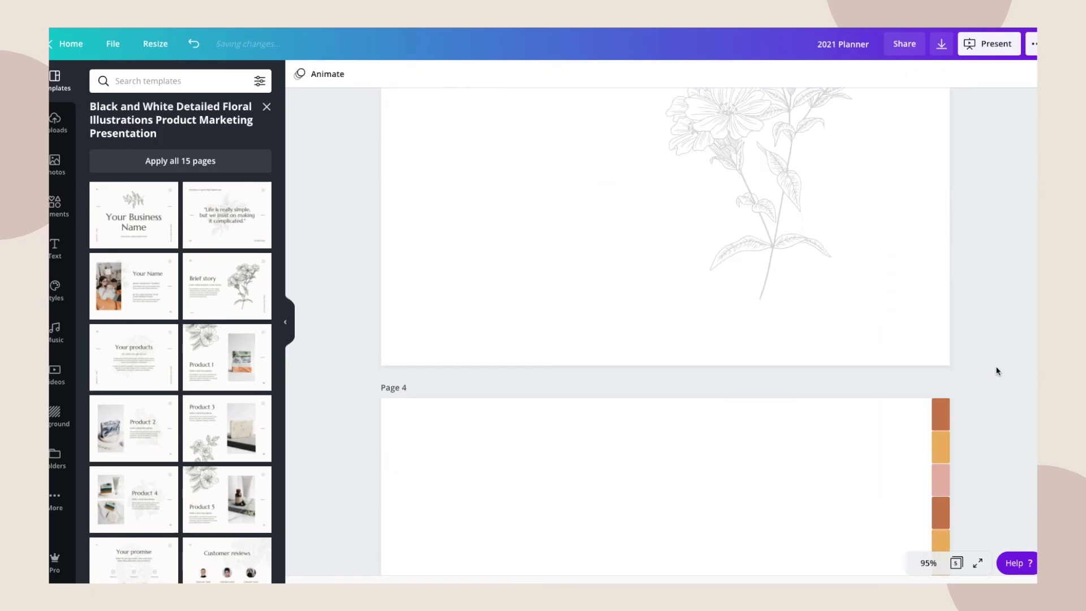
scroll(939, 240, "up", 4)
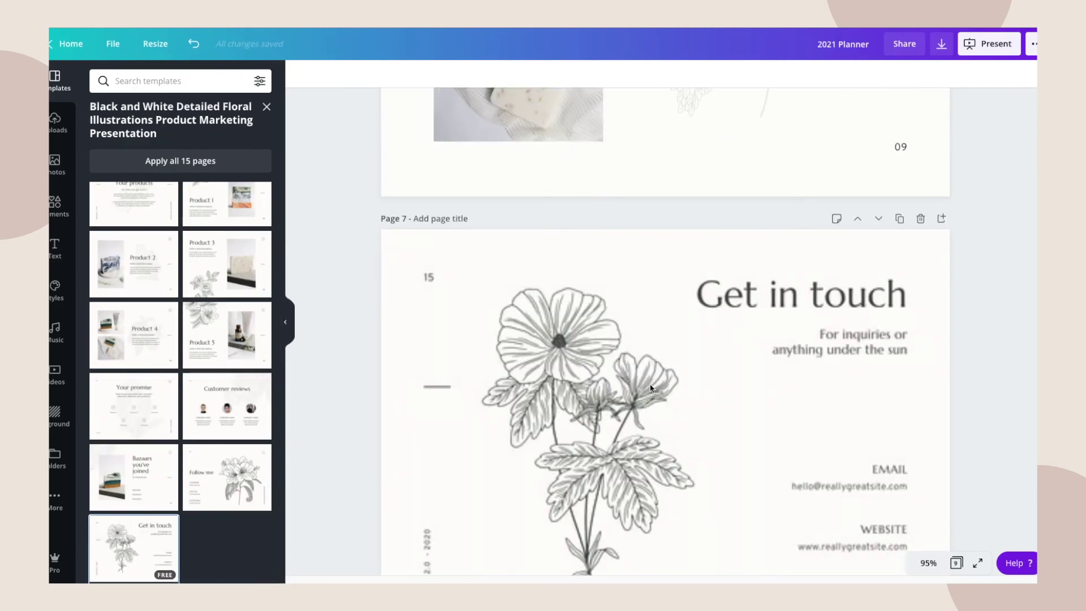
scroll(856, 381, "up", 10)
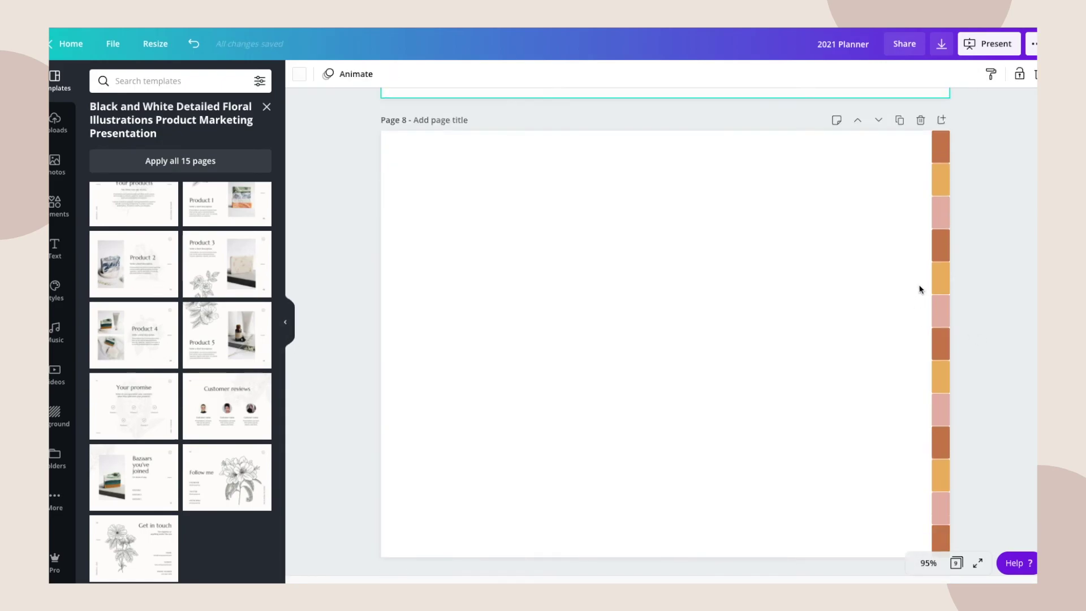
Recolour the upper Page 8 tabs dark grey, grey, mid-grey and light grey.
left_click(937, 123)
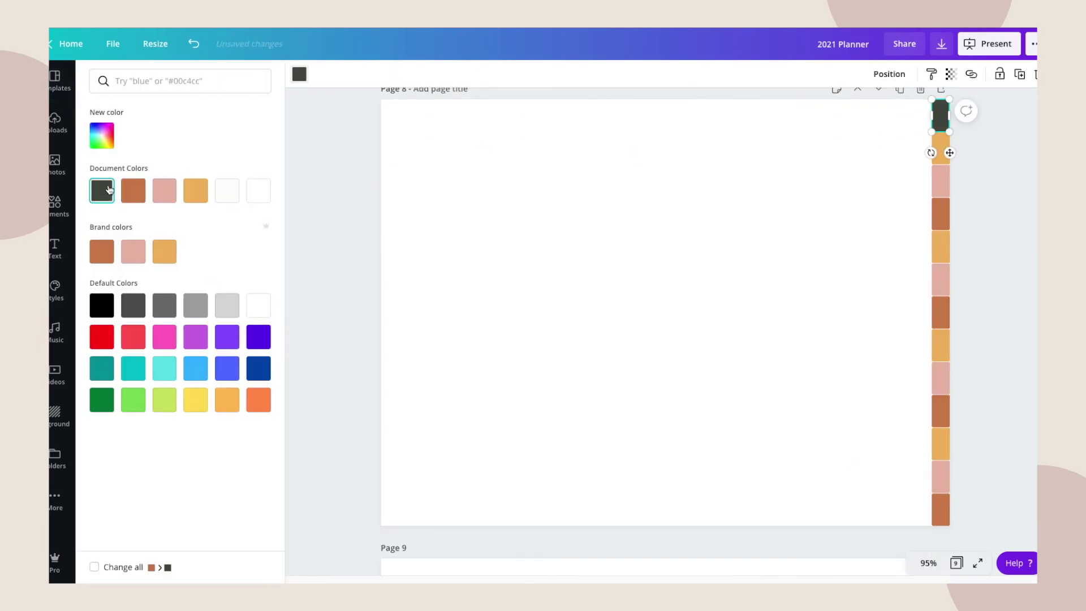
left_click(940, 148)
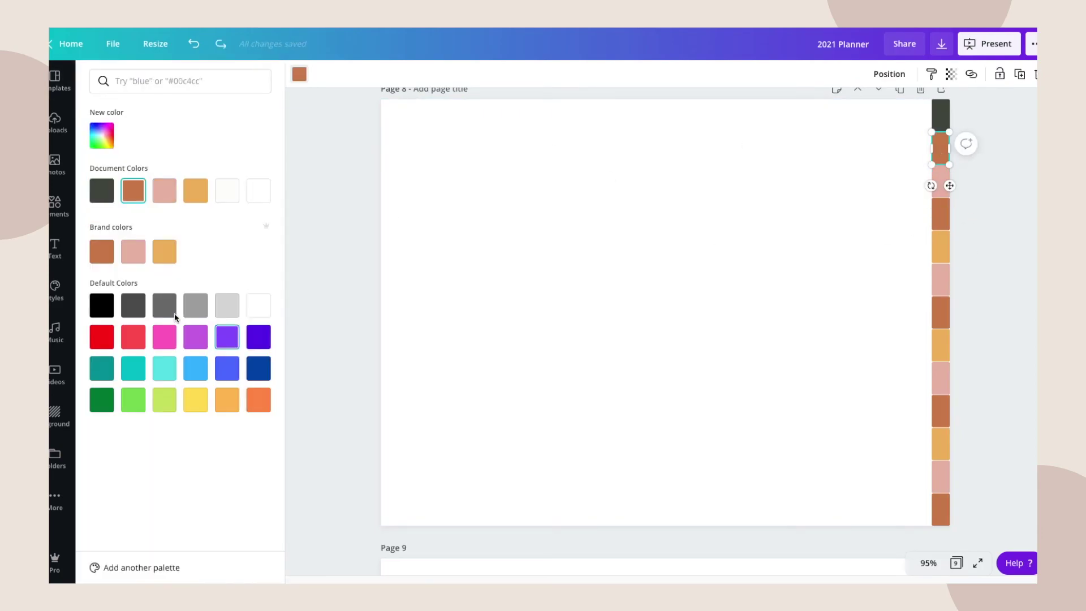
left_click(196, 305)
left_click(940, 214)
left_click(940, 246)
left_click(164, 305)
left_click(940, 279)
left_click(195, 305)
Recolour the lower orange and yellow tabs to dark and mid-grey, continuing the pattern.
left_click(940, 115)
left_click(940, 312)
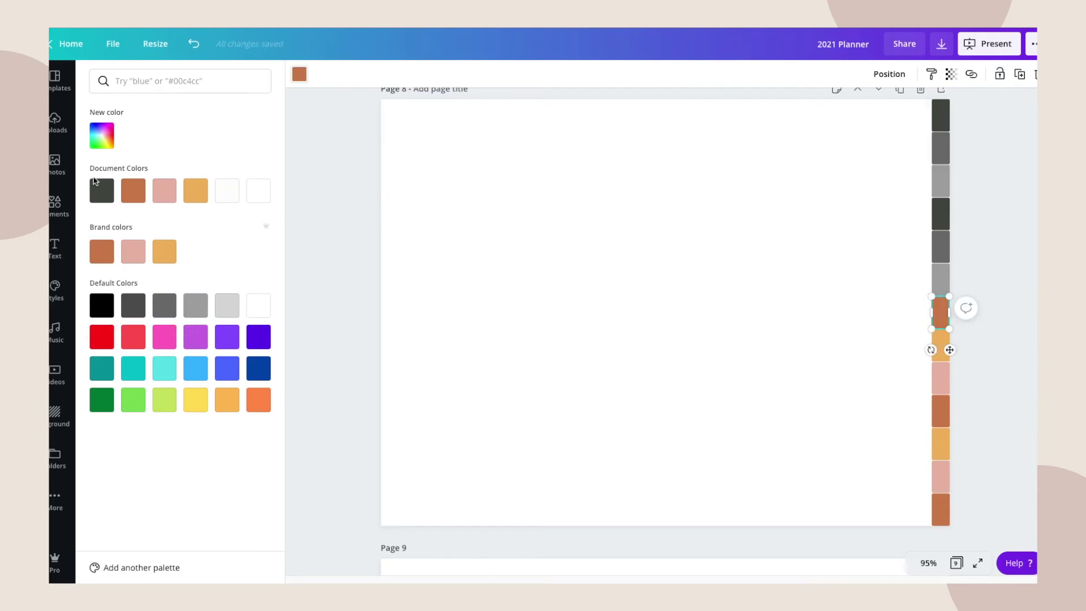
left_click(101, 191)
left_click(940, 345)
left_click(164, 306)
left_click(940, 377)
left_click(940, 444)
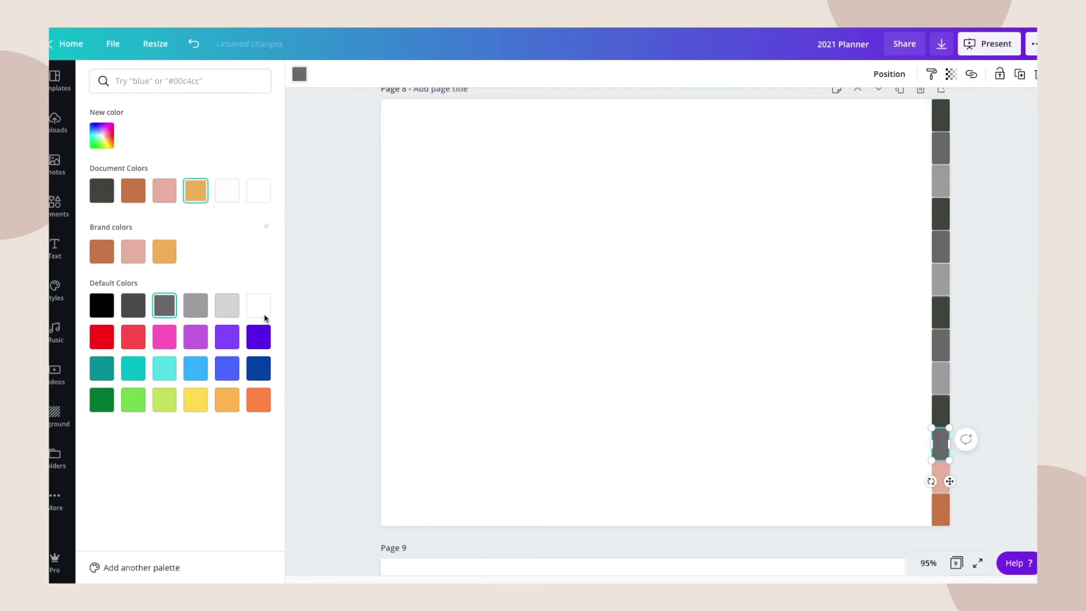
left_click(940, 510)
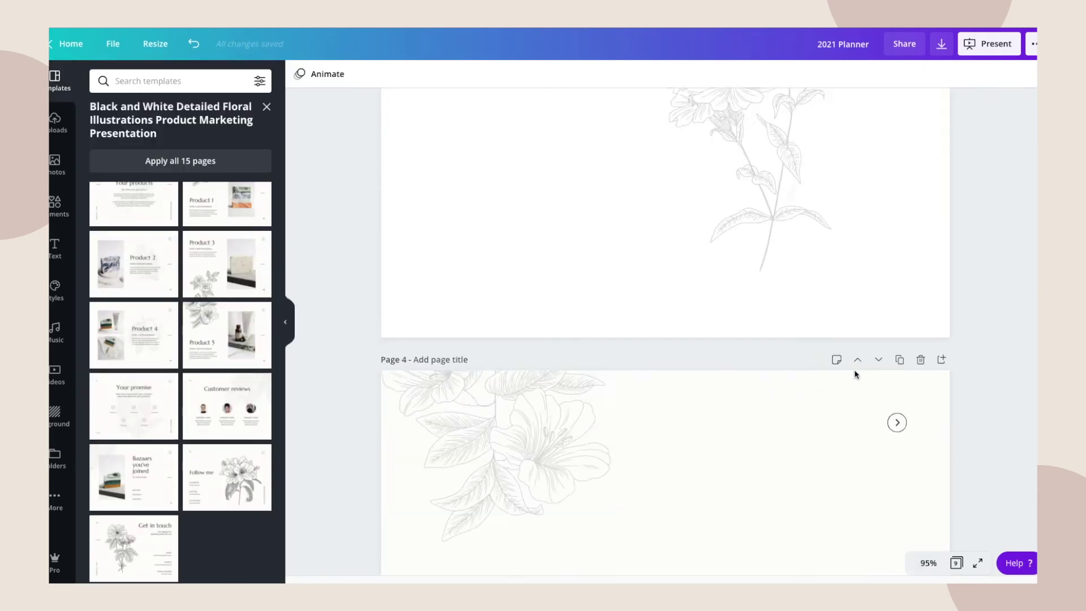
Delete the Your promise title, subtitle and Promise 1 text.
scroll(845, 364, "up", 3)
scroll(896, 441, "down", 4)
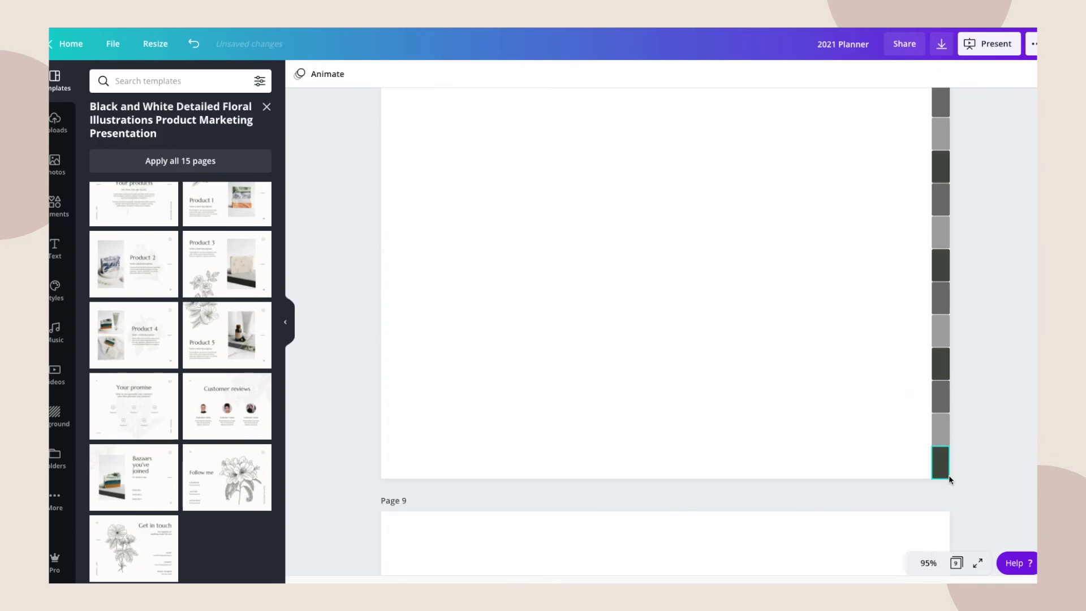
scroll(989, 369, "down", 5)
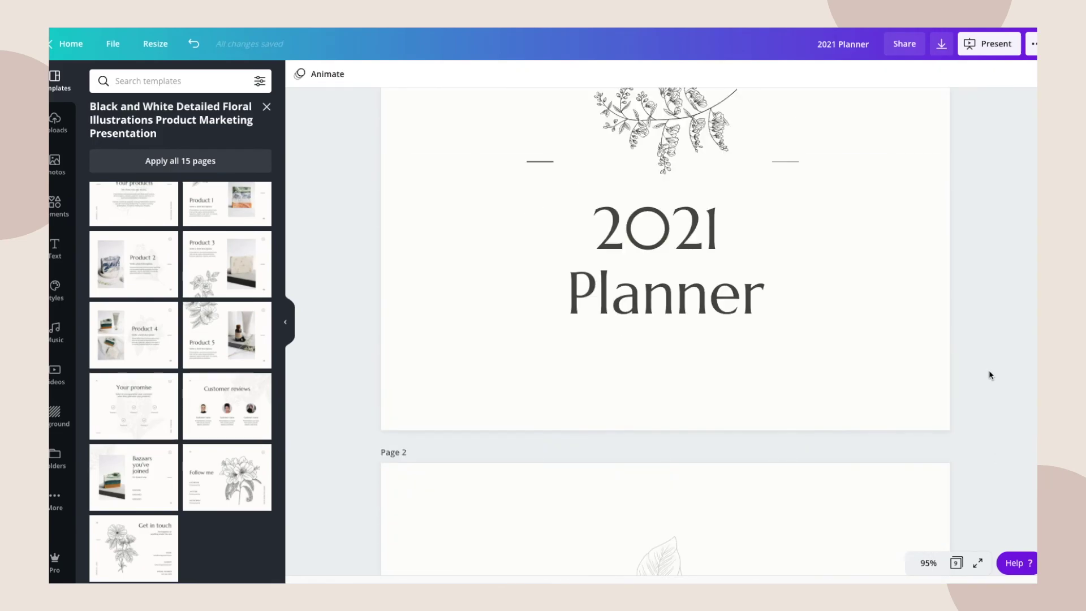
scroll(989, 370, "up", 2)
scroll(988, 370, "down", 5)
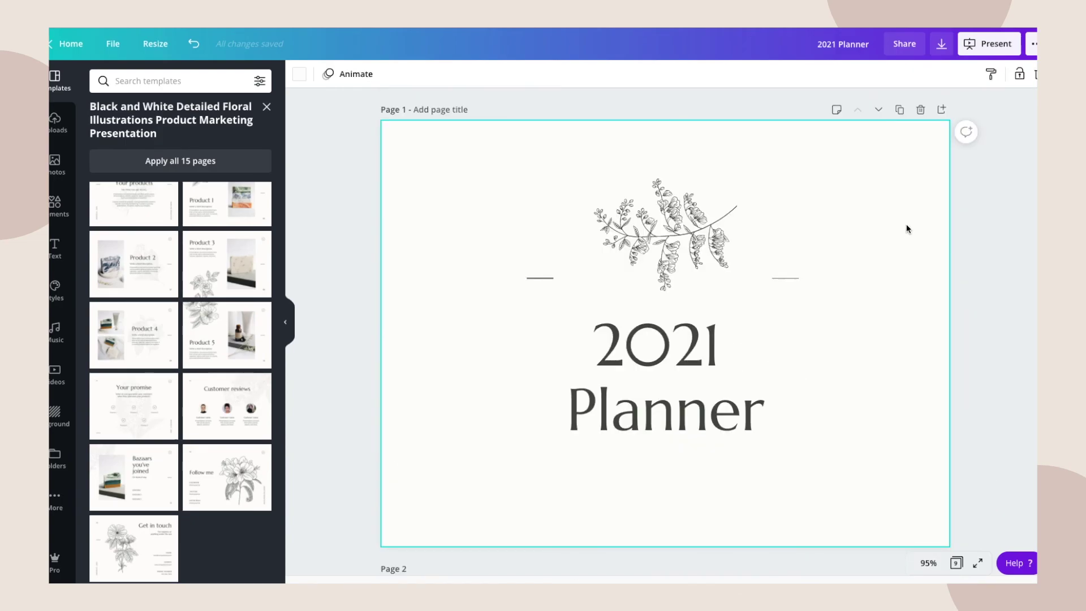
scroll(906, 224, "down", 5)
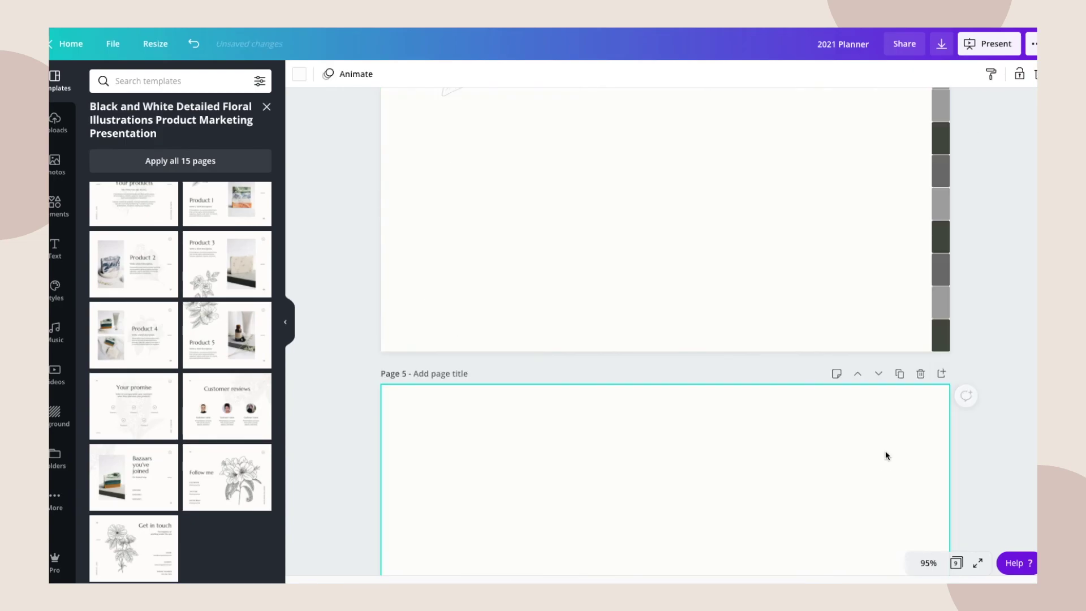
scroll(876, 441, "down", 3)
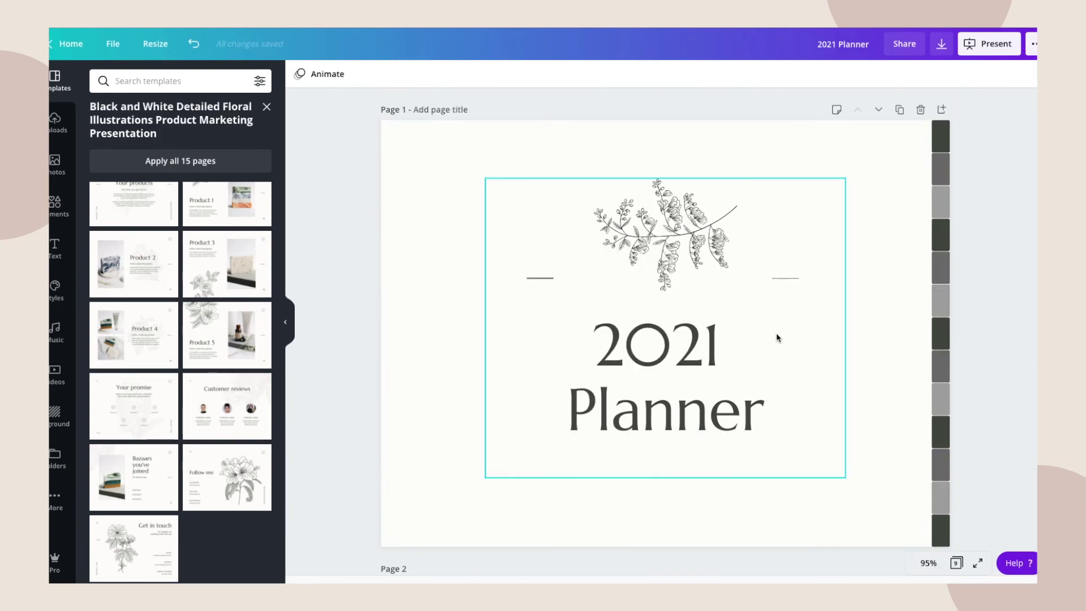
scroll(803, 345, "down", 5)
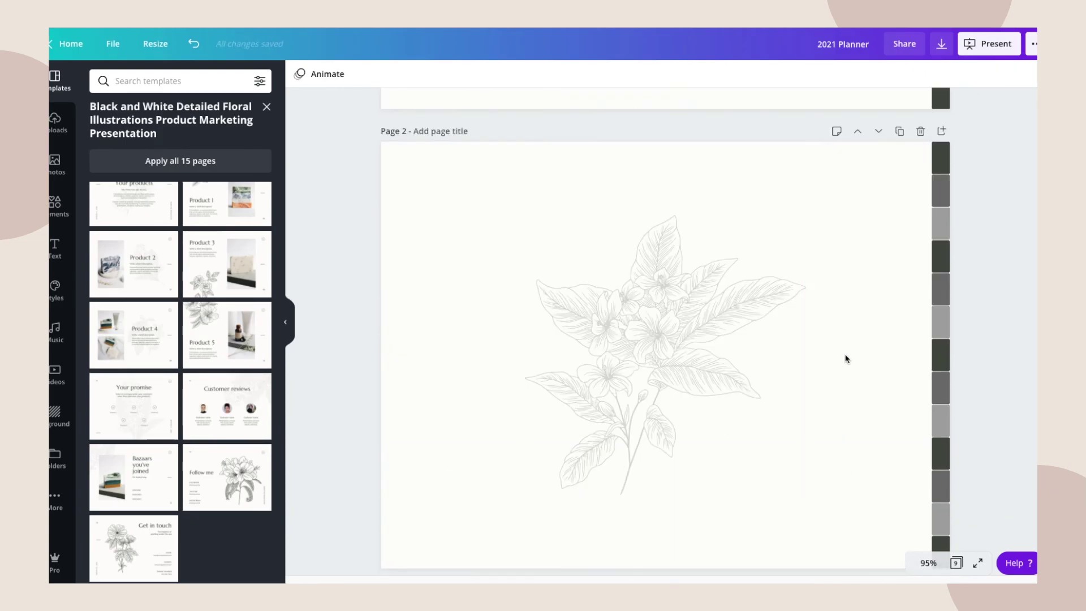
scroll(853, 405, "down", 5)
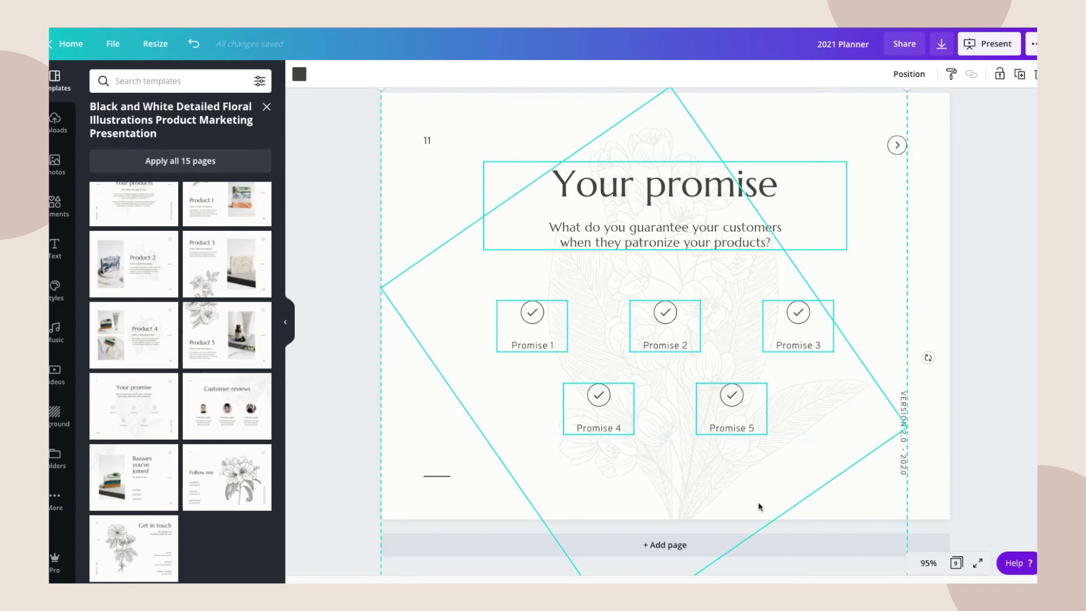
left_click(666, 316)
left_click(605, 187)
key("Delete")
left_click(665, 317)
key("Delete")
Delete the remaining promises, divider, page number and arrow from the Your promise page.
left_click(665, 235)
key("Delete")
left_click(790, 330)
key("Delete")
left_click_drag(543, 367, 775, 447)
key("Delete")
left_click(437, 475)
key("ctrl+a")
key("Delete")
scroll(907, 271, "up", 10)
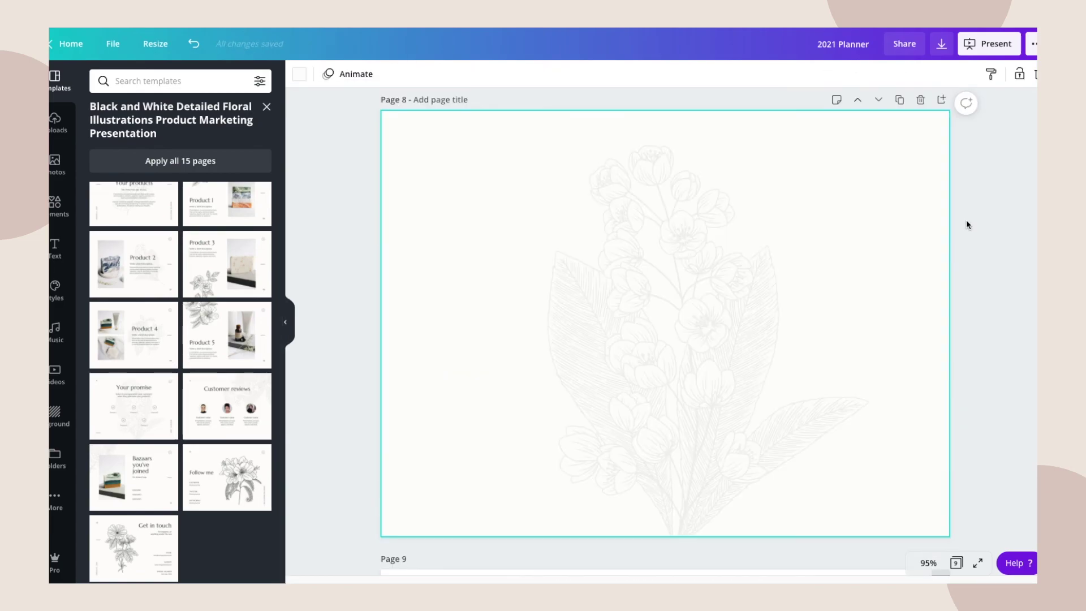
scroll(967, 238, "up", 5)
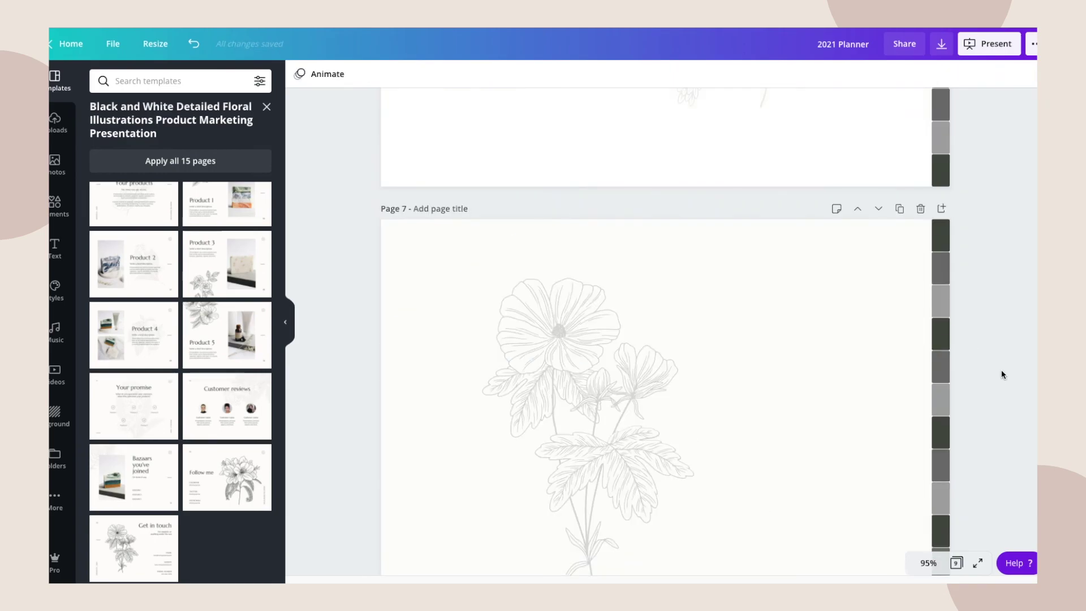
scroll(1001, 374, "up", 15)
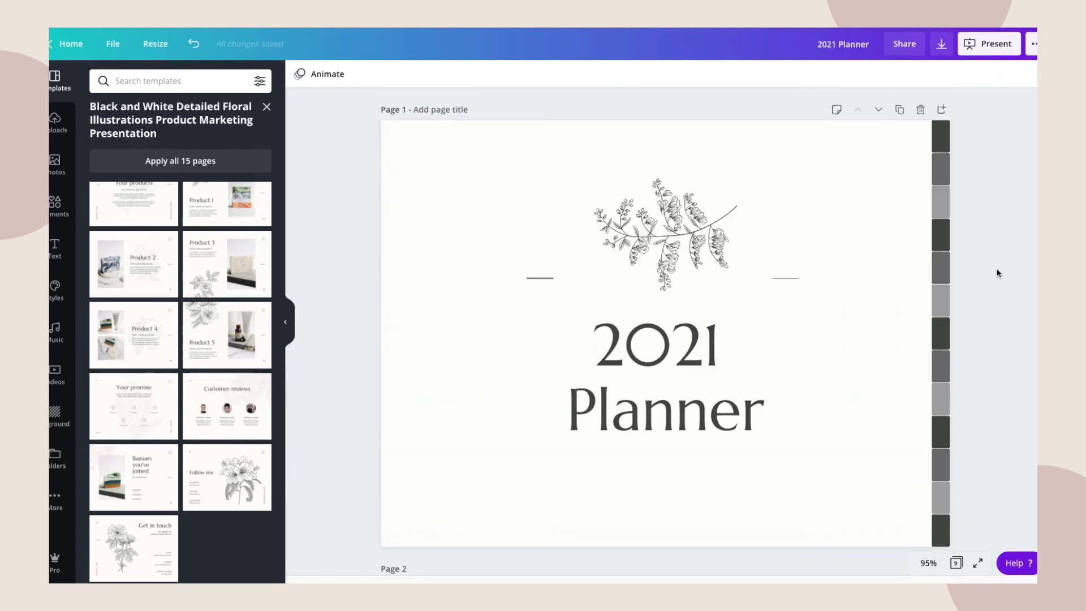
scroll(998, 274, "down", 1)
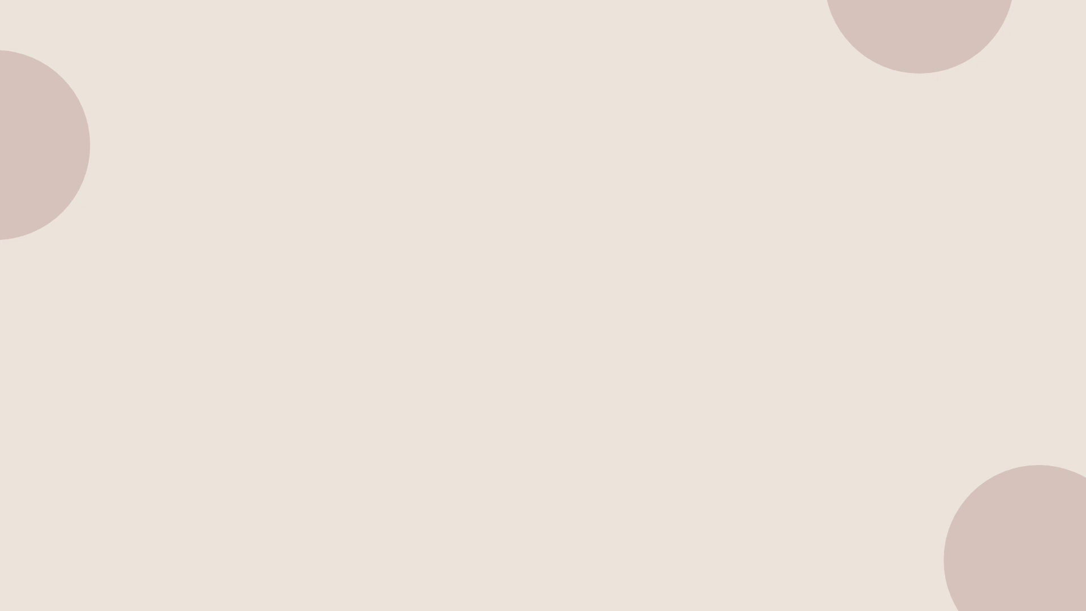